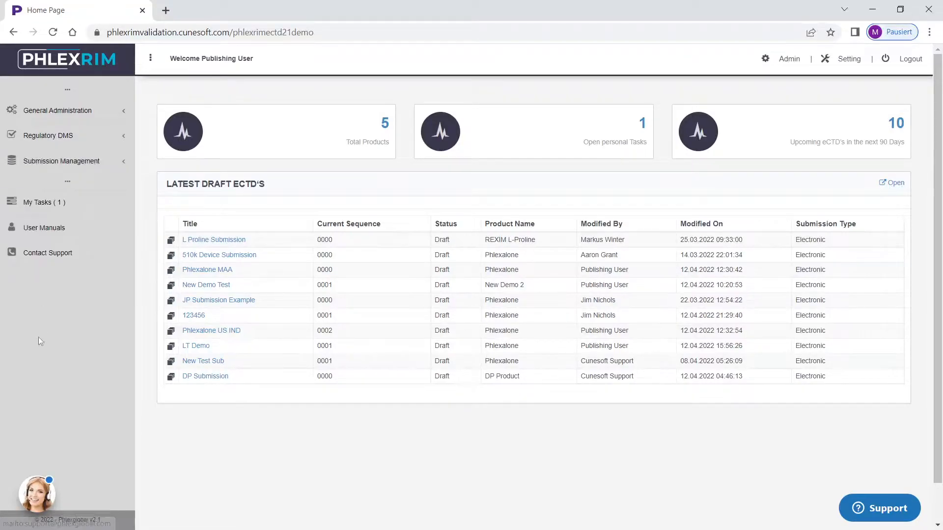
Step: Start the "Creating a Product" guide from the assistant and follow it to the Regulatory DMS product list
left_click(34, 498)
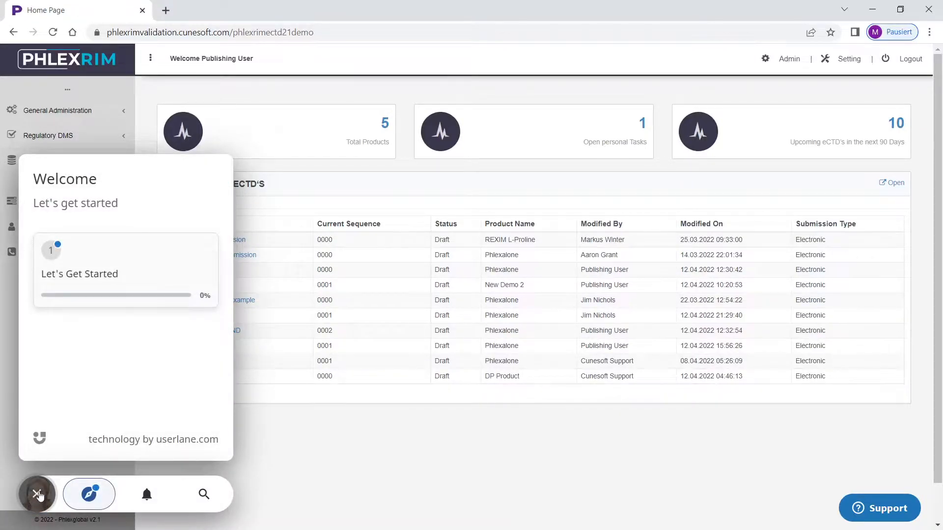
left_click(81, 272)
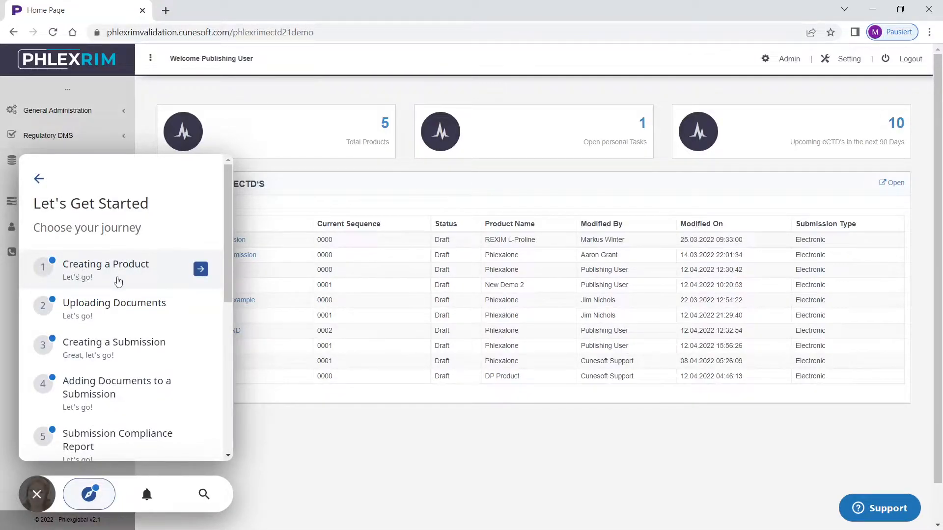
left_click(118, 281)
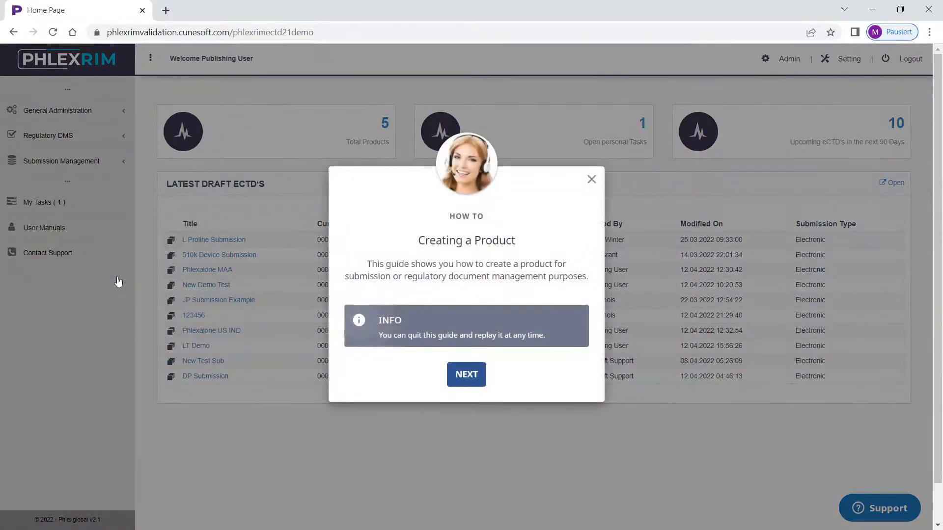
left_click(477, 383)
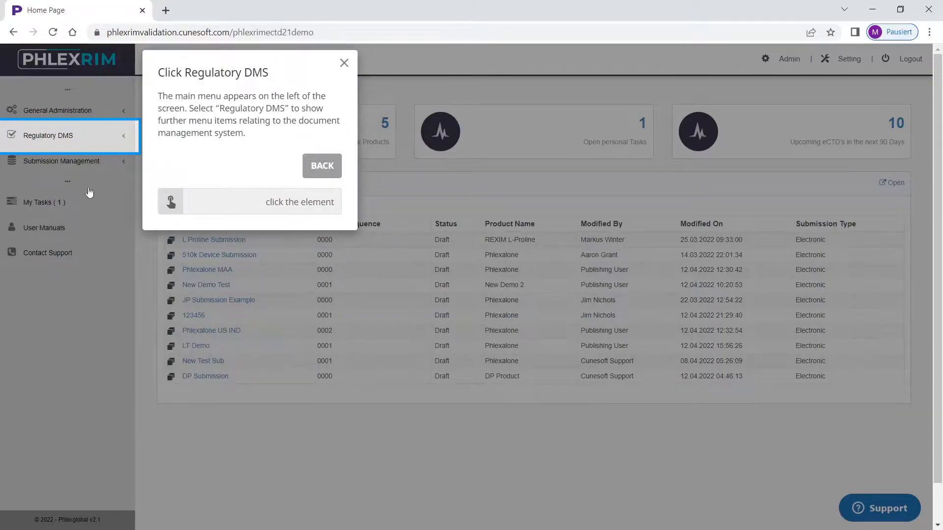
left_click(62, 140)
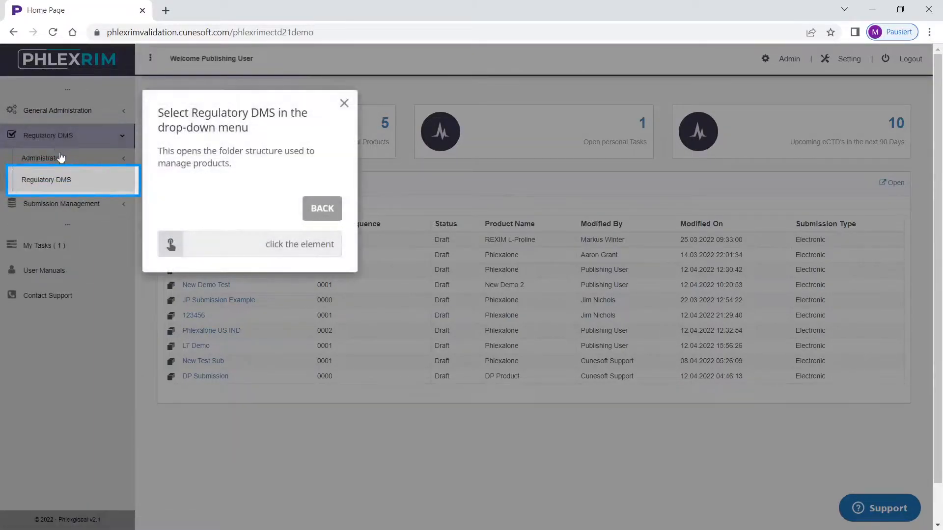
left_click(68, 183)
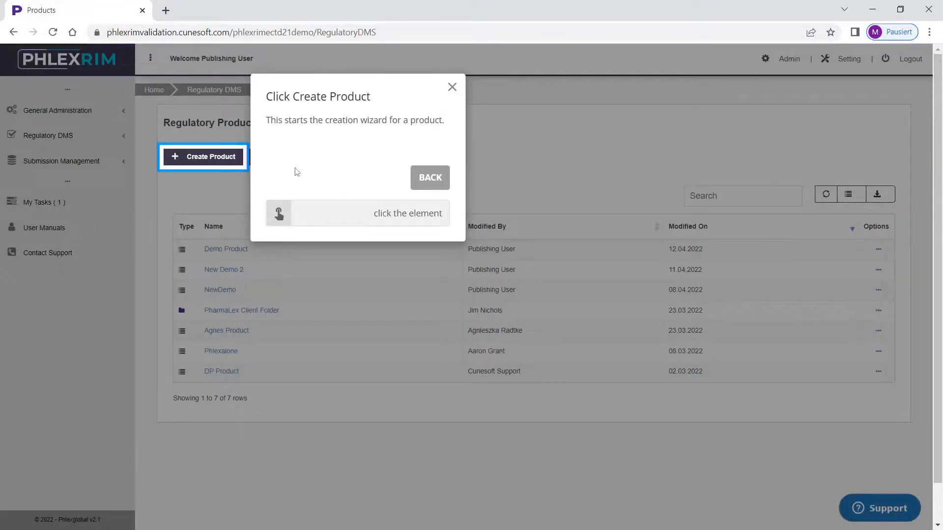
left_click(208, 158)
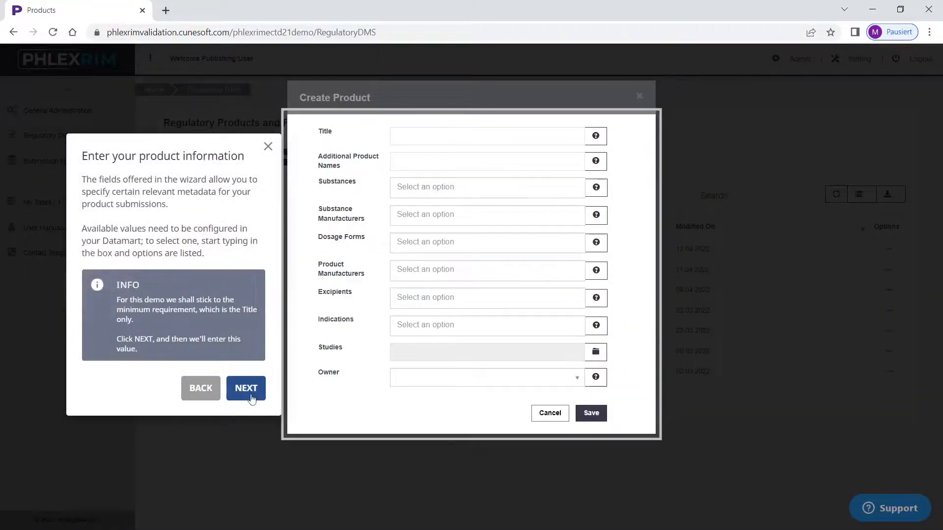
left_click(251, 389)
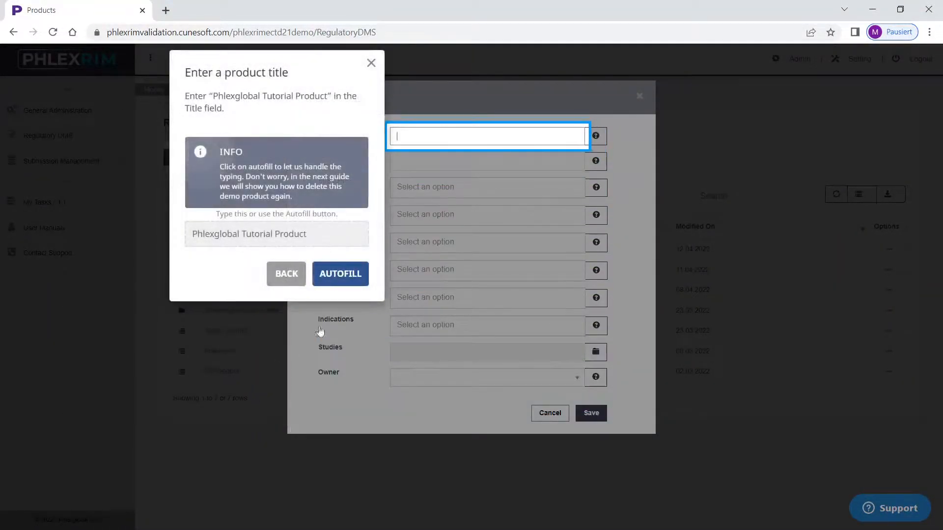
left_click(339, 274)
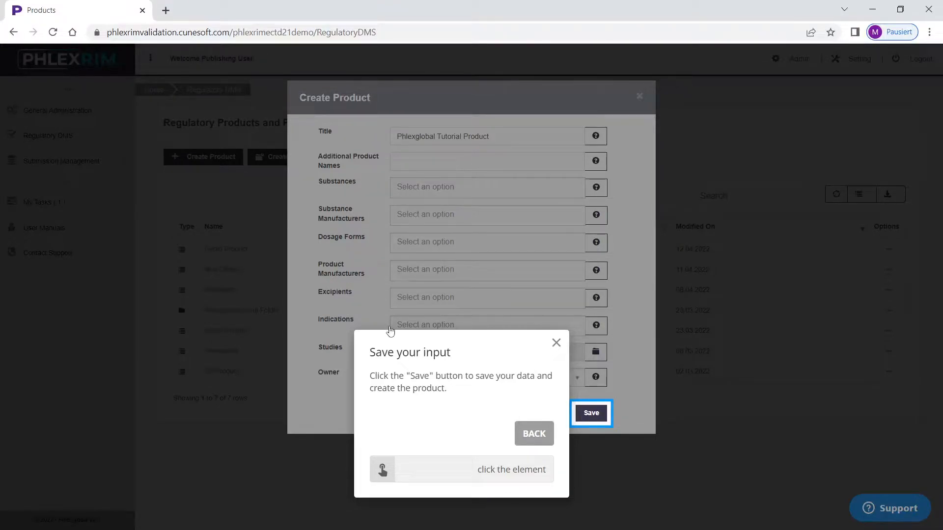
left_click(557, 343)
left_click(419, 470)
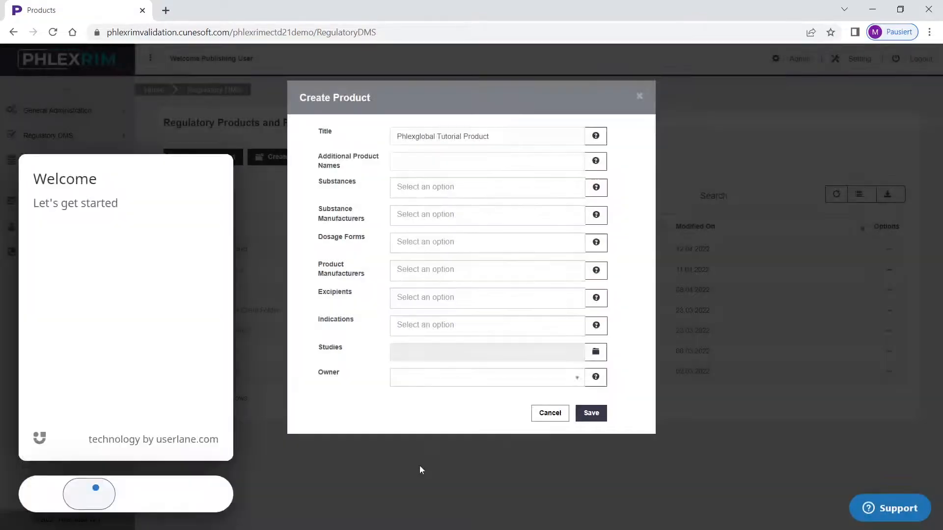
left_click(640, 96)
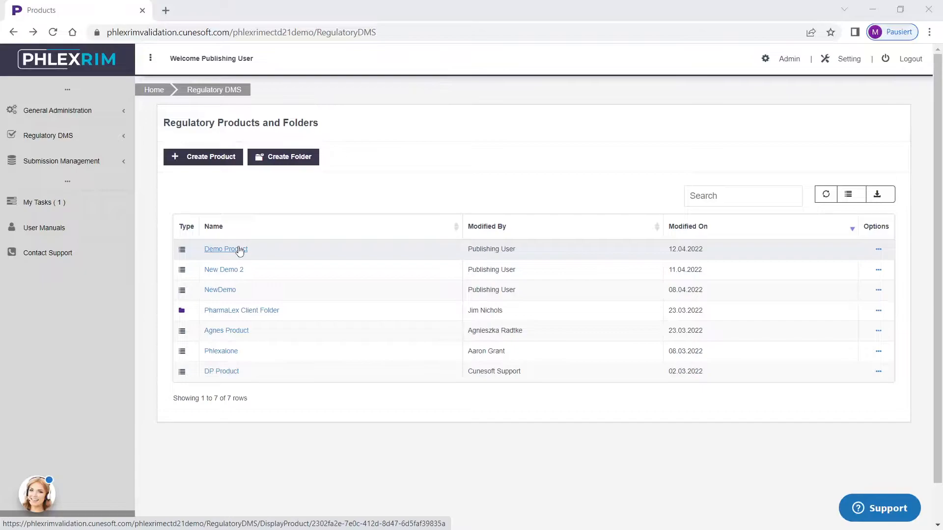
Step: Review the metadata of Demo Product in its edit form and close the form without saving
left_click(879, 249)
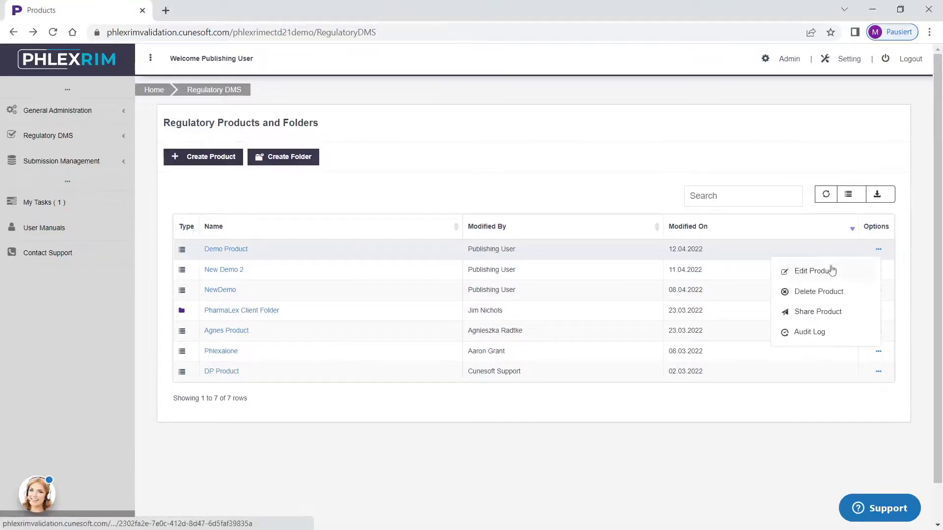
left_click(833, 270)
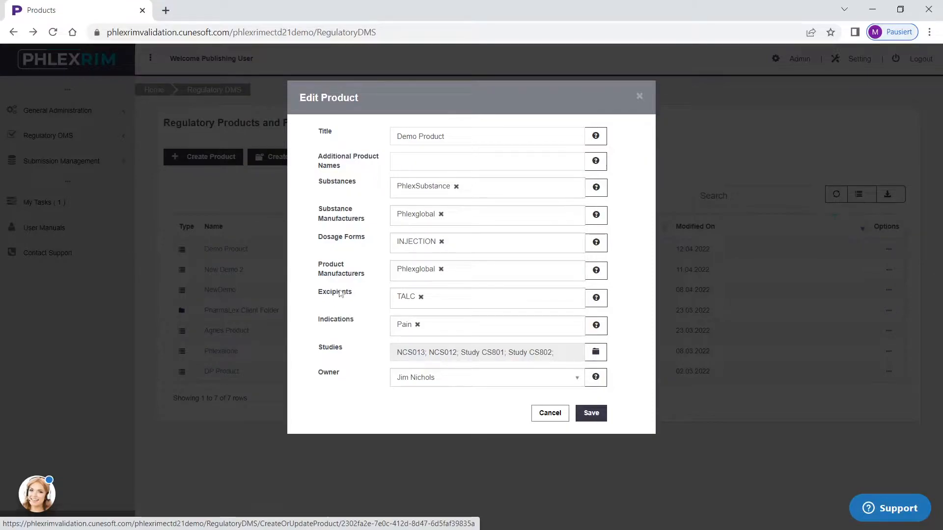
left_click(640, 97)
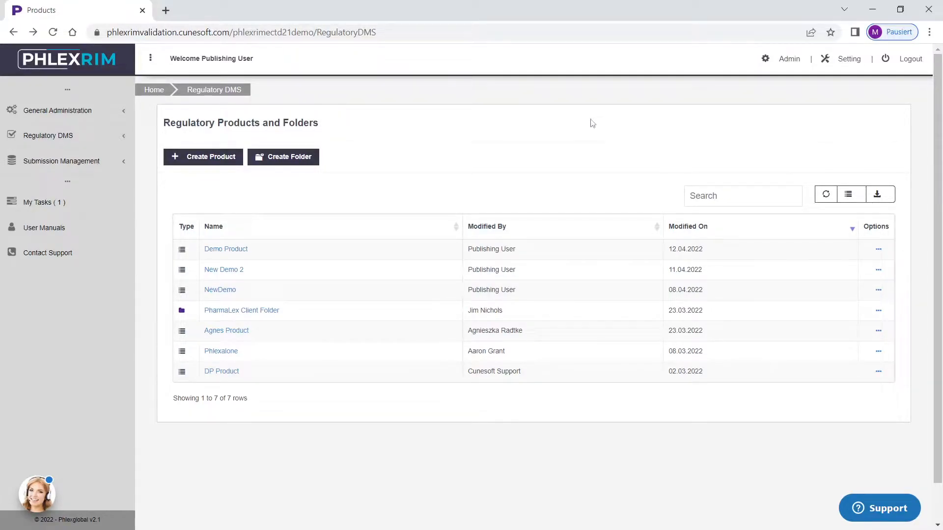
Step: Open Demo Product's M1 folder and examine the actions available for the 356h_New NDA or ANDA document
left_click(226, 250)
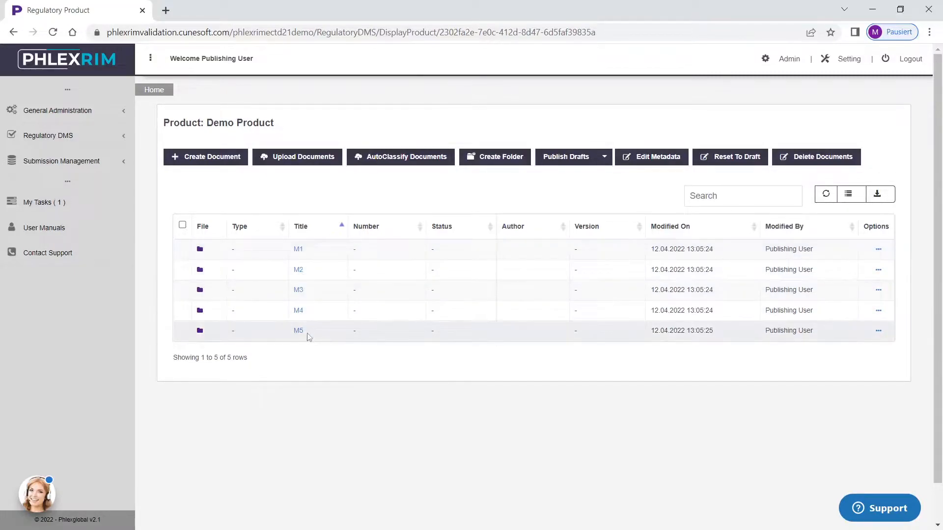
left_click(299, 250)
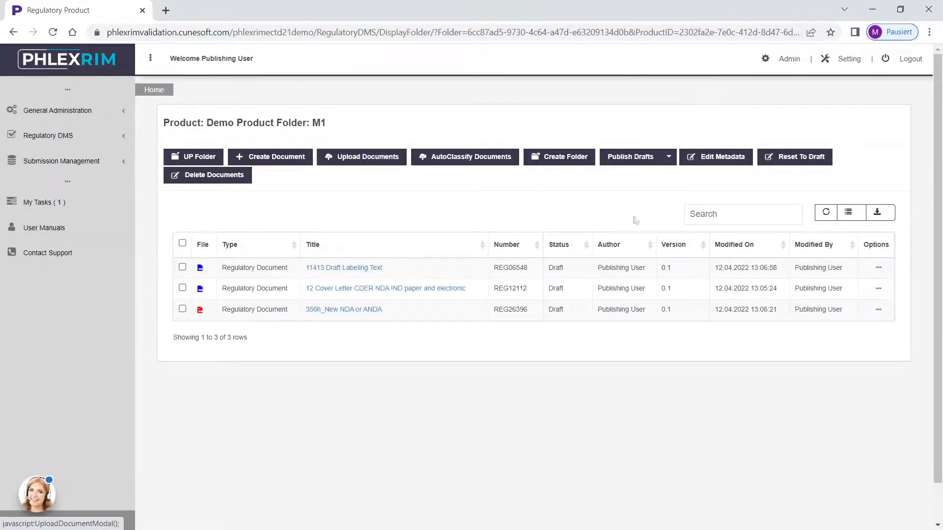
left_click(880, 312)
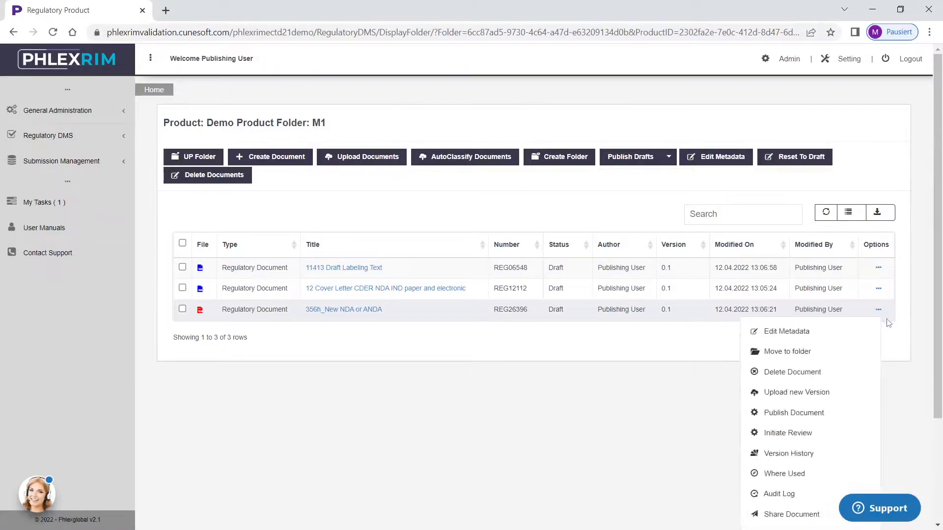
scroll(885, 320, "down", 3)
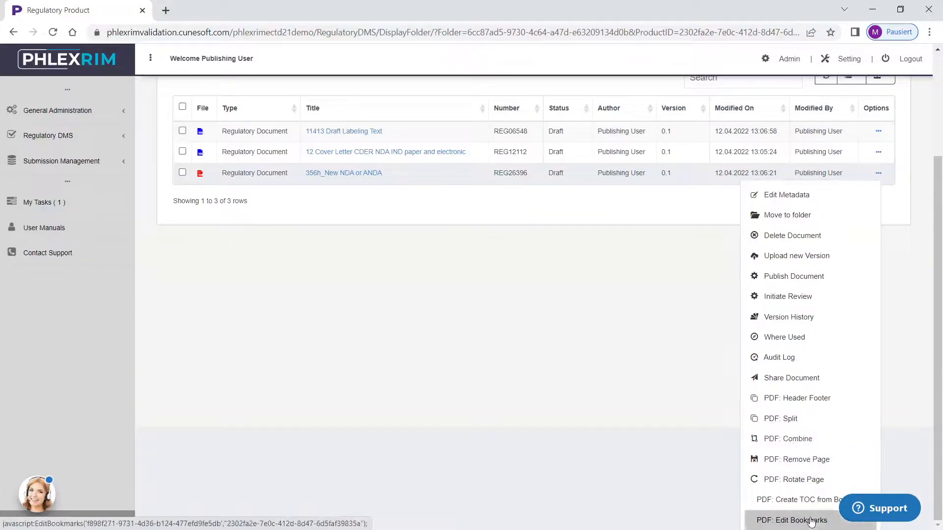
left_click(560, 360)
scroll(560, 361, "up", 1)
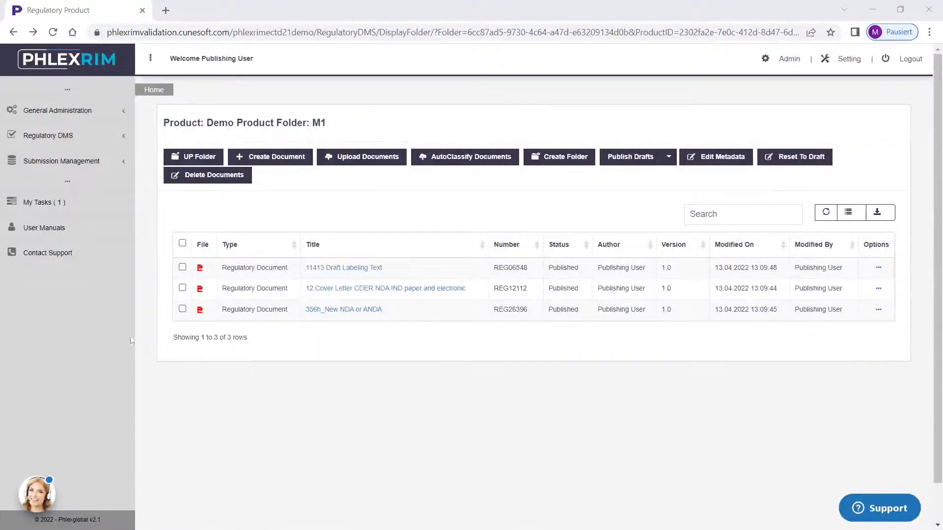
Step: Start a new planned submission in My Submissions and title it "Demo Product 333444 NDA"
left_click(34, 164)
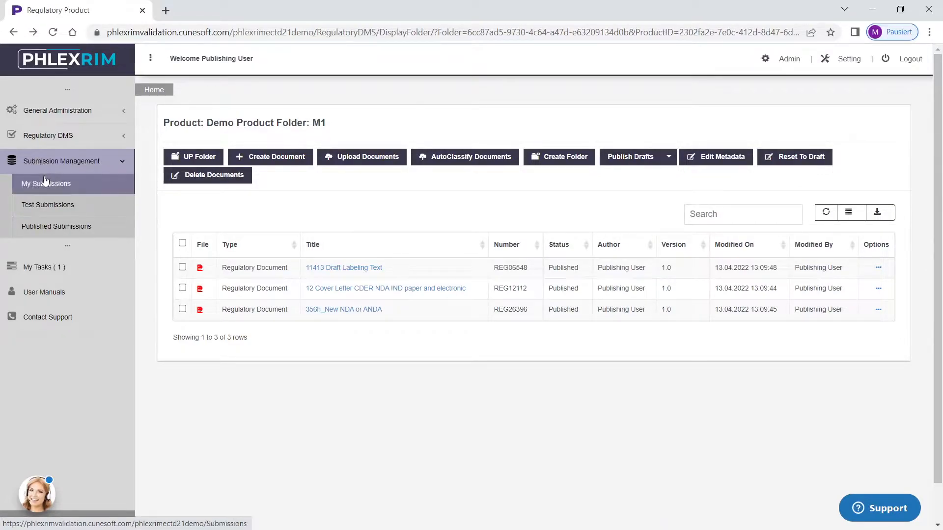
left_click(46, 185)
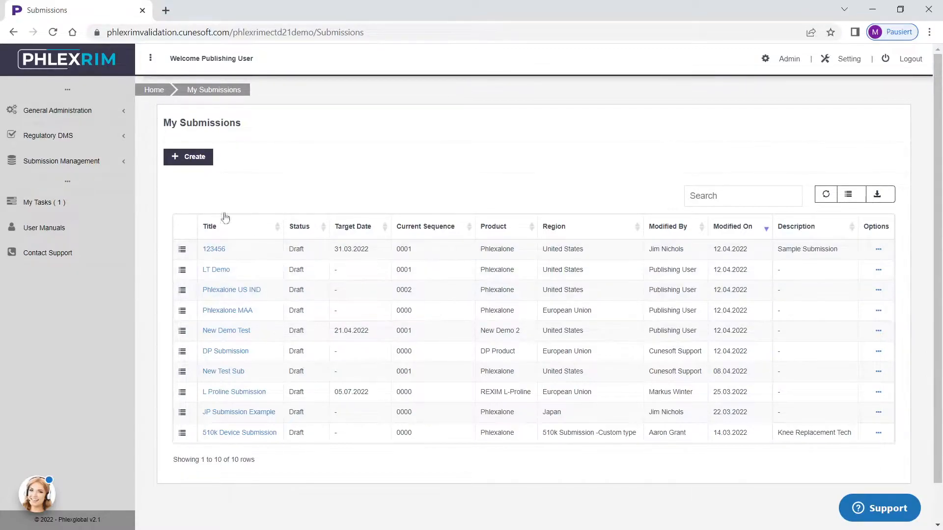
left_click(186, 159)
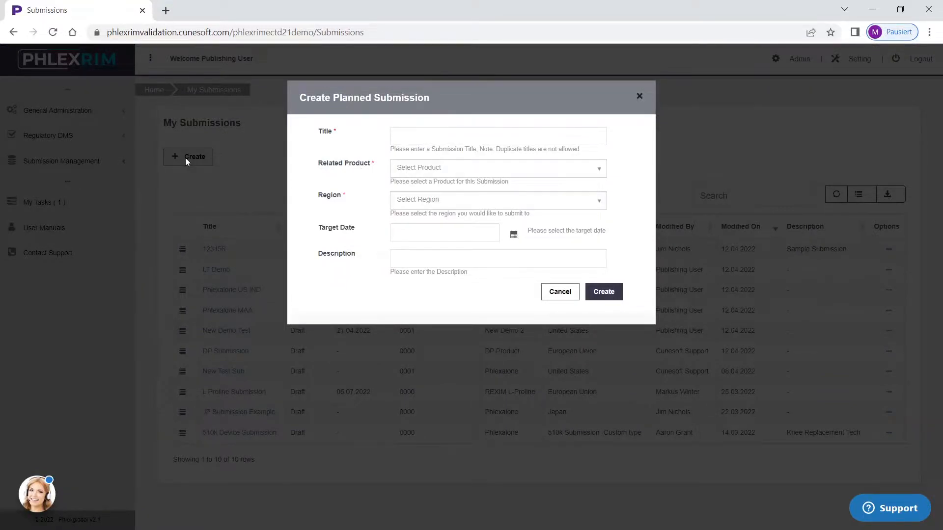
left_click(434, 135)
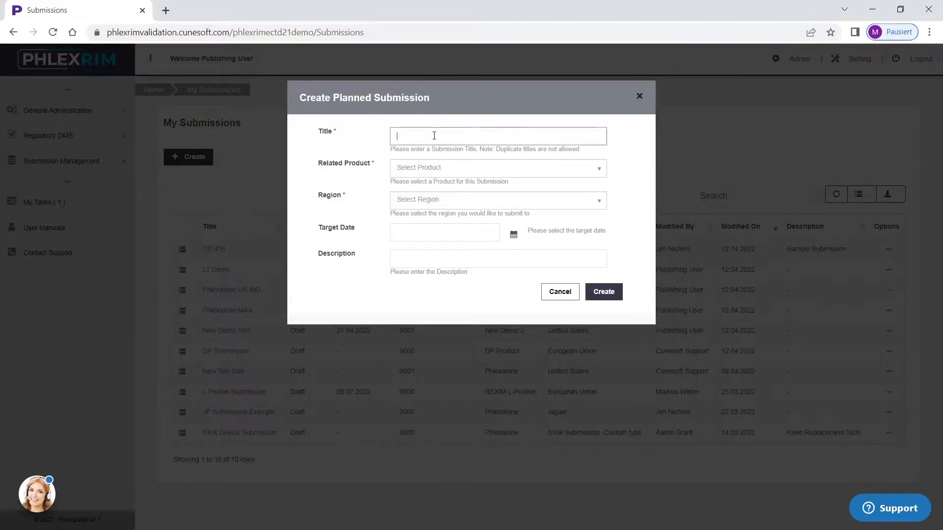
type("Demo Product 3334")
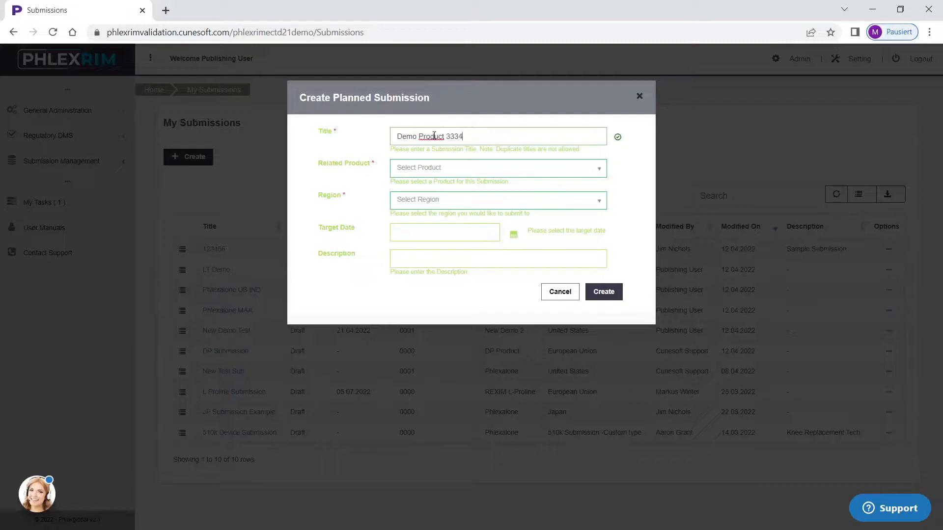
type("44 NDA")
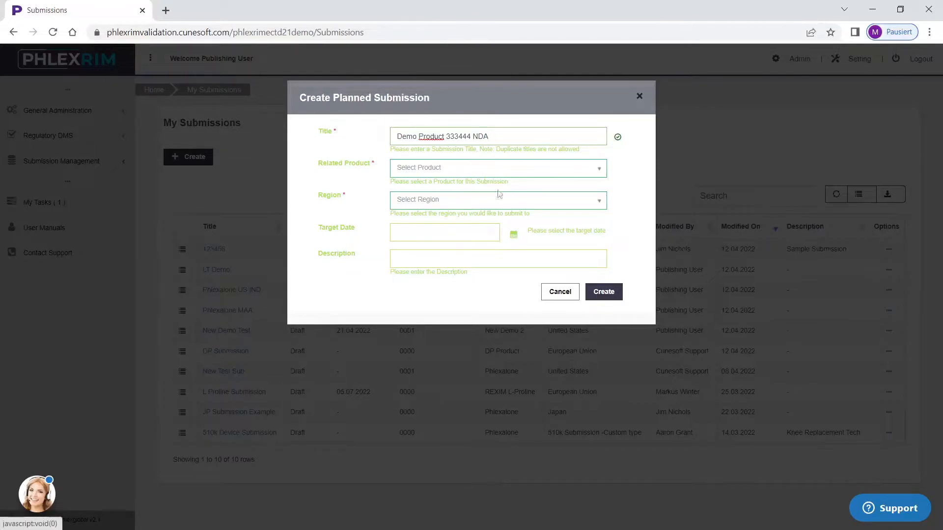
Step: Set the planned submission's related product to Demo Product and its region to United States
left_click(469, 173)
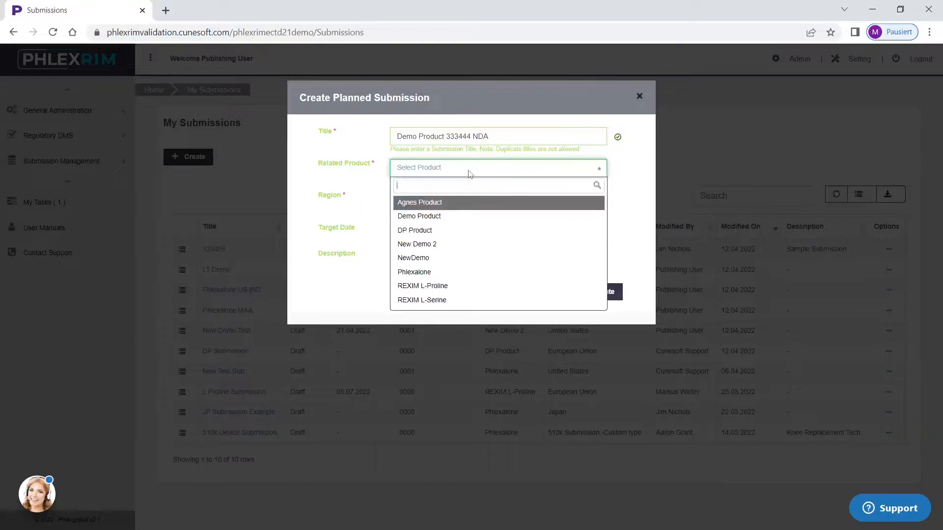
left_click(471, 218)
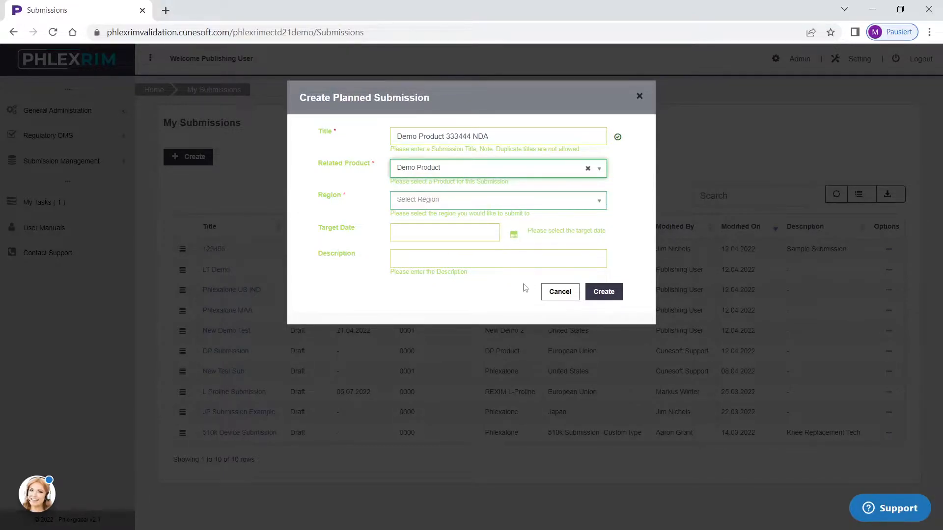
left_click(470, 201)
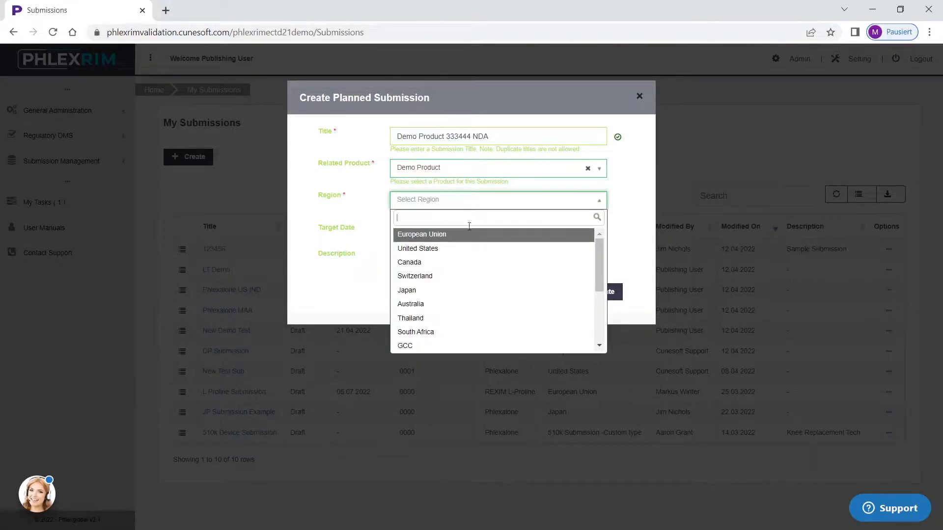
left_click(418, 249)
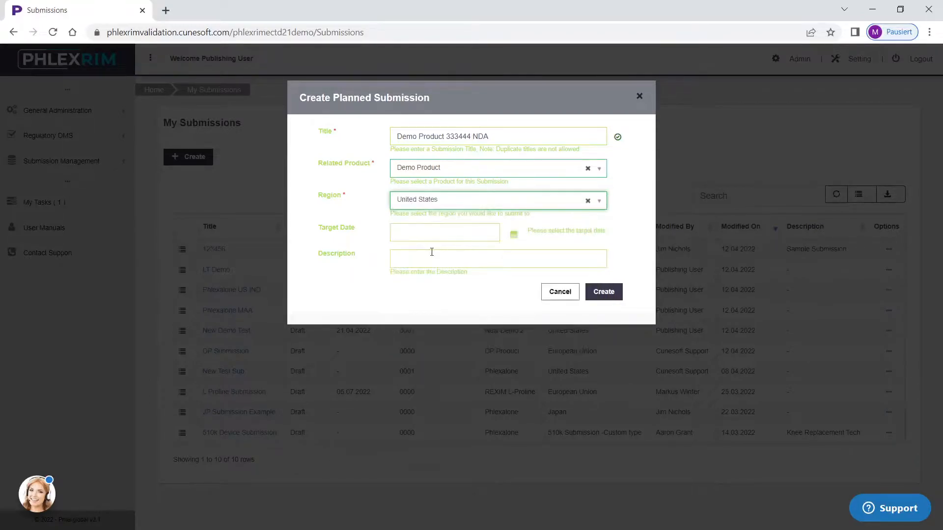
Step: Set the submission's target date to 29.04.2022 and create the submission
left_click(514, 236)
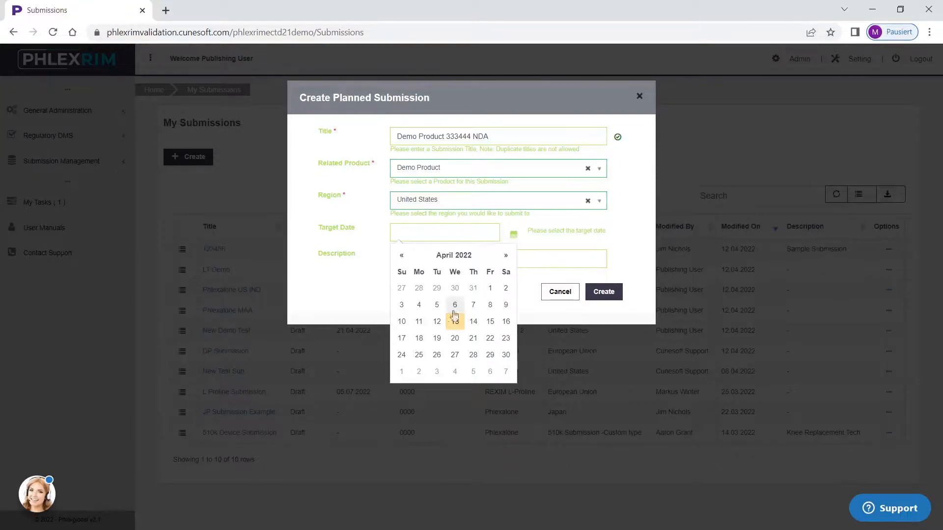
left_click(490, 355)
left_click(527, 278)
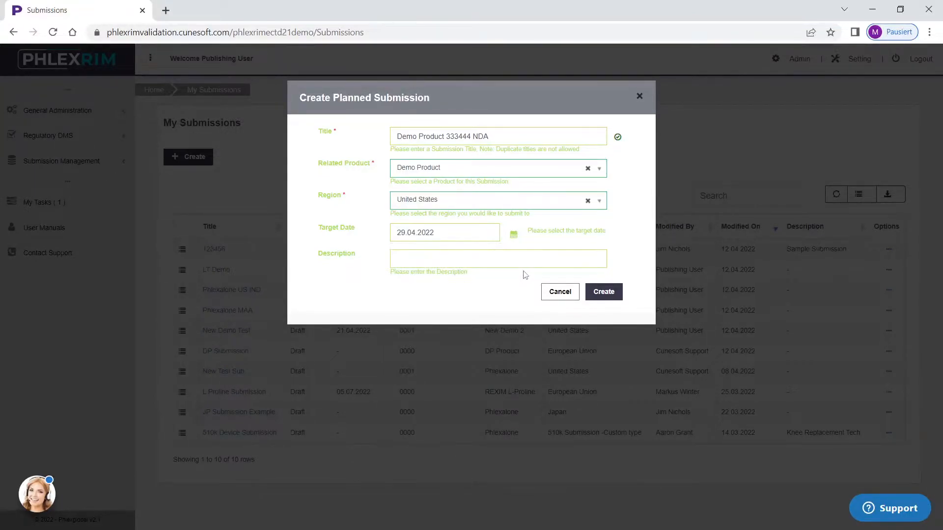
left_click(610, 296)
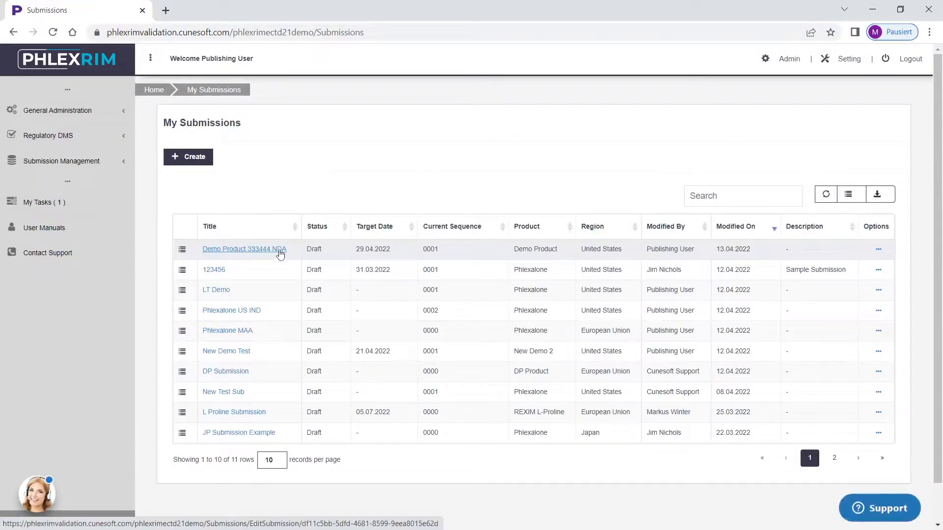
Step: Open the Demo Product 333444 NDA submission in the editor and show the product documents beside its eCTD tree
left_click(281, 251)
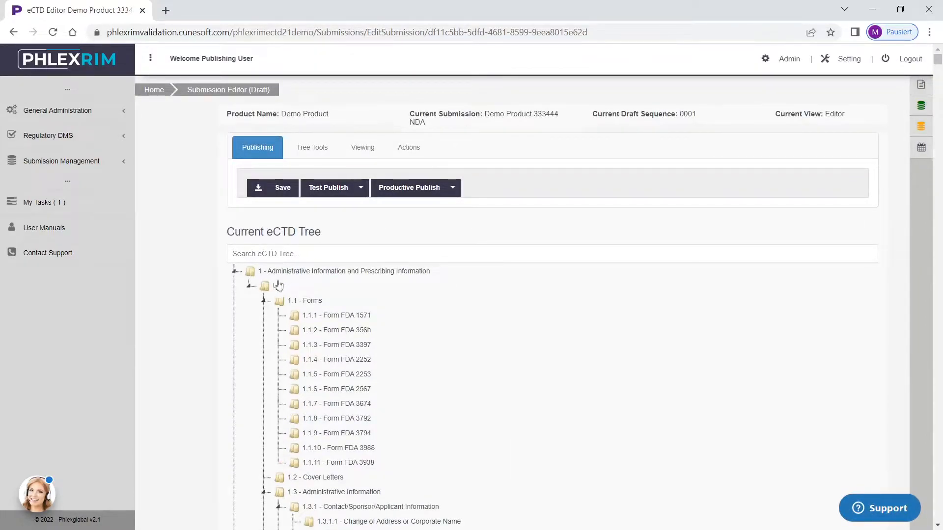
left_click(234, 273)
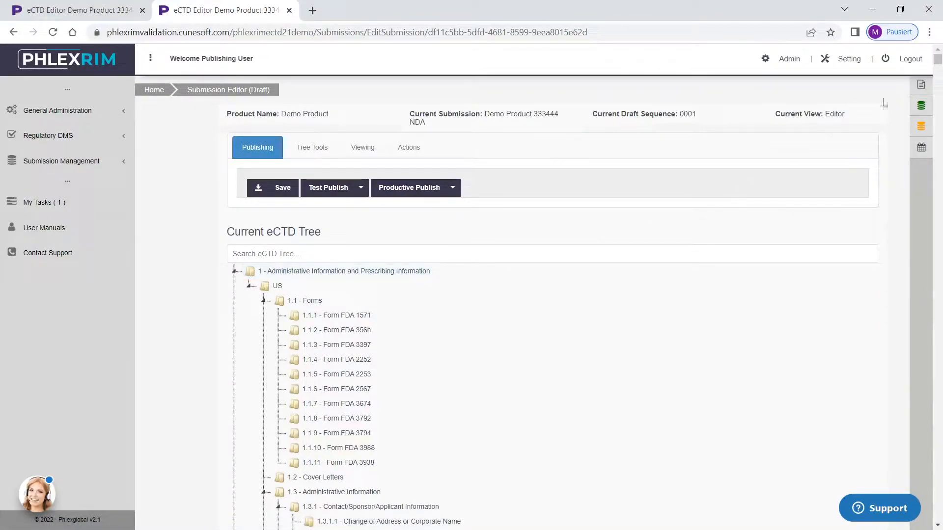
left_click(922, 84)
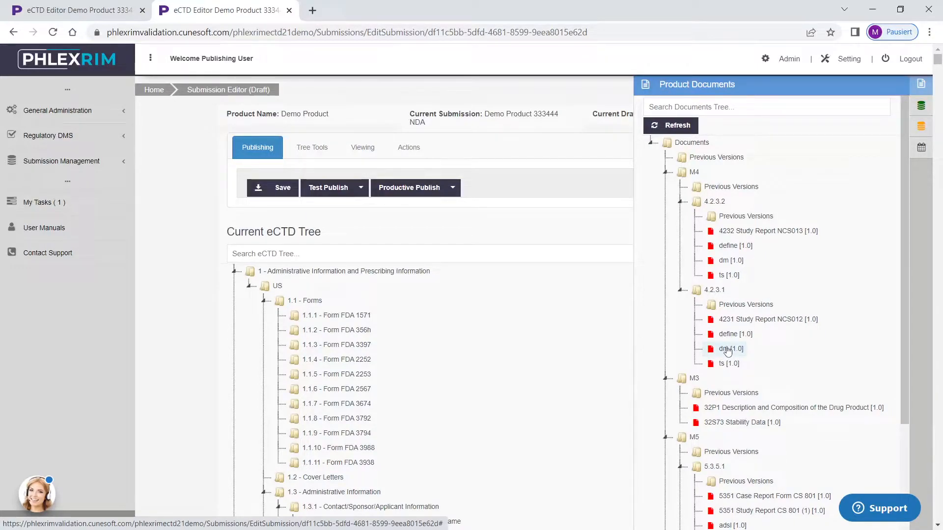
Step: Hide the product documents and run Autocompile on the submission's current eCTD tree
left_click(920, 86)
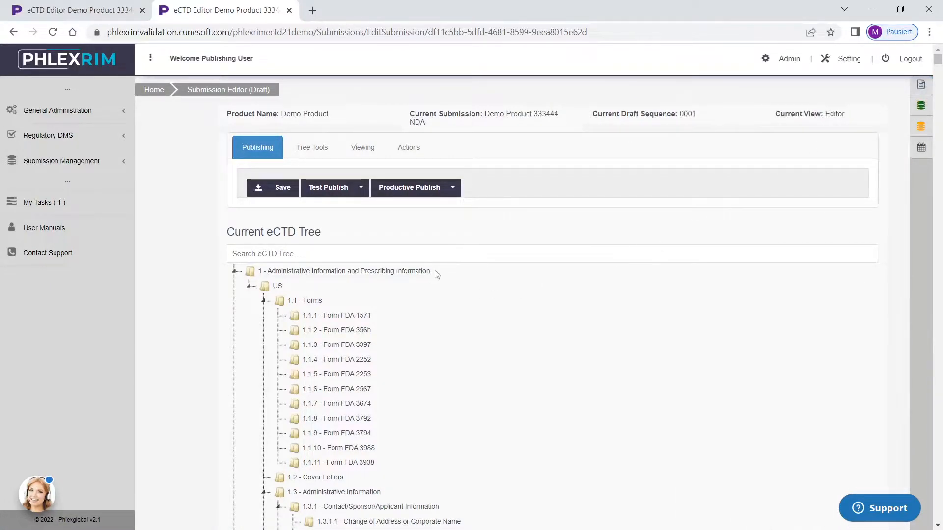
left_click(304, 152)
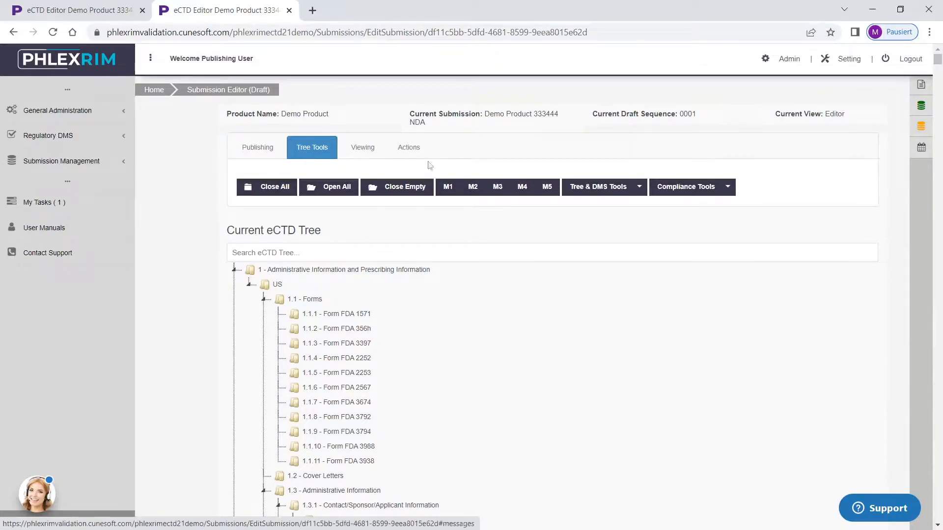
left_click(639, 191)
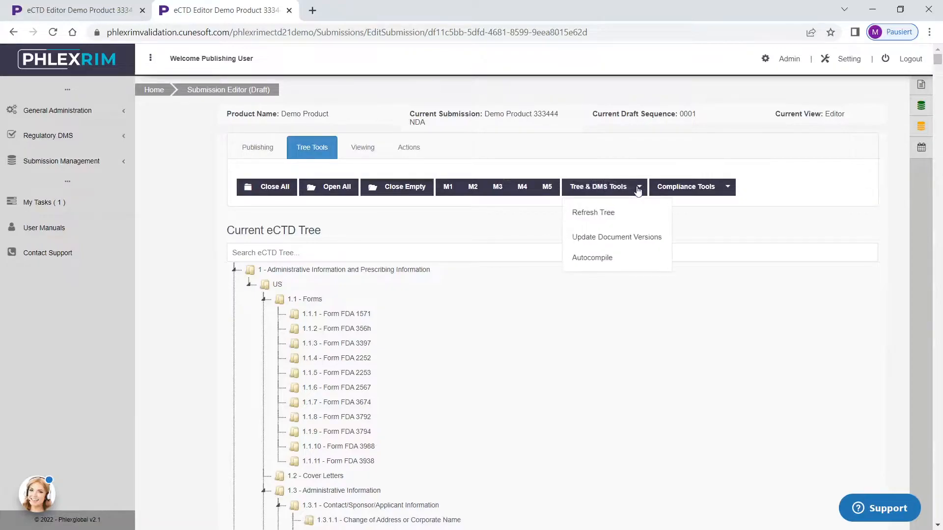
left_click(600, 261)
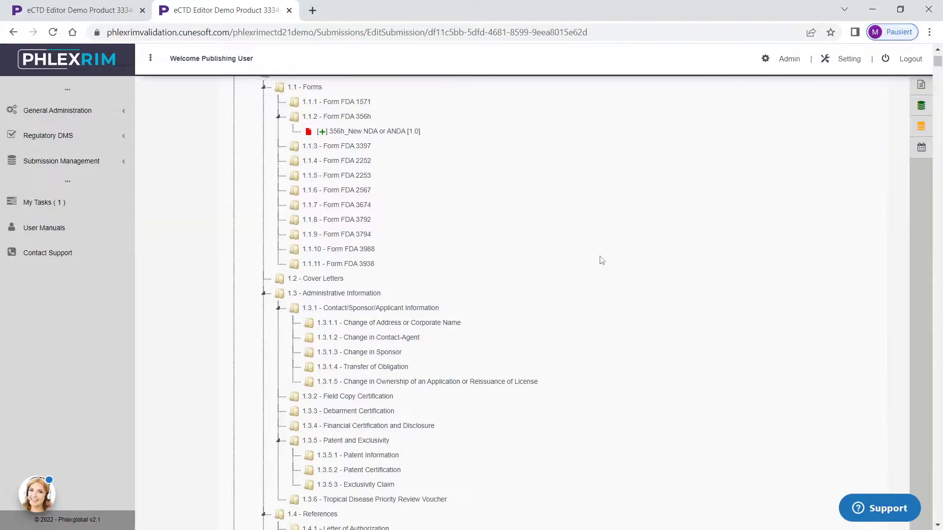
Step: Review the document placement in module 1 of the eCTD tree, collapse modules 1 and 2, and look through module 3
scroll(383, 175, "up", 5)
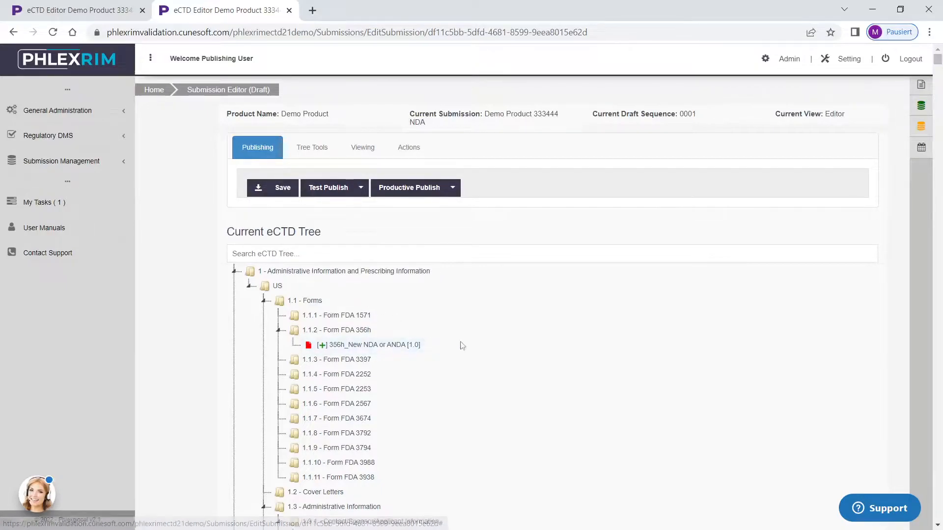
scroll(462, 348, "down", 12)
scroll(460, 339, "down", 15)
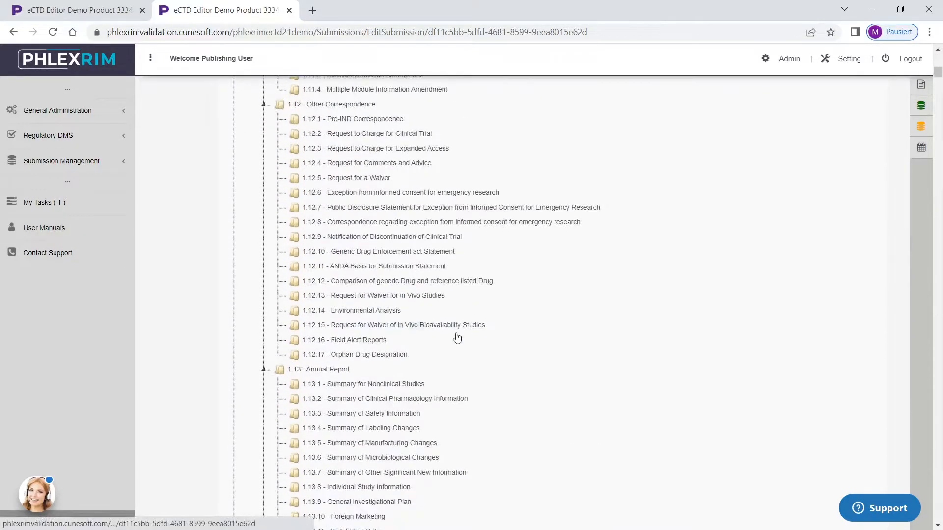
scroll(456, 328, "down", 1)
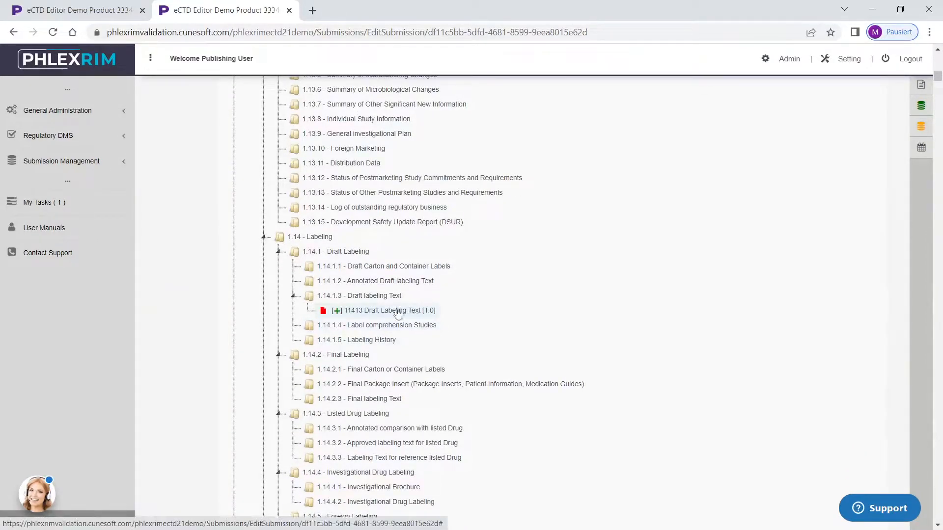
scroll(383, 302, "up", 6)
scroll(383, 302, "up", 20)
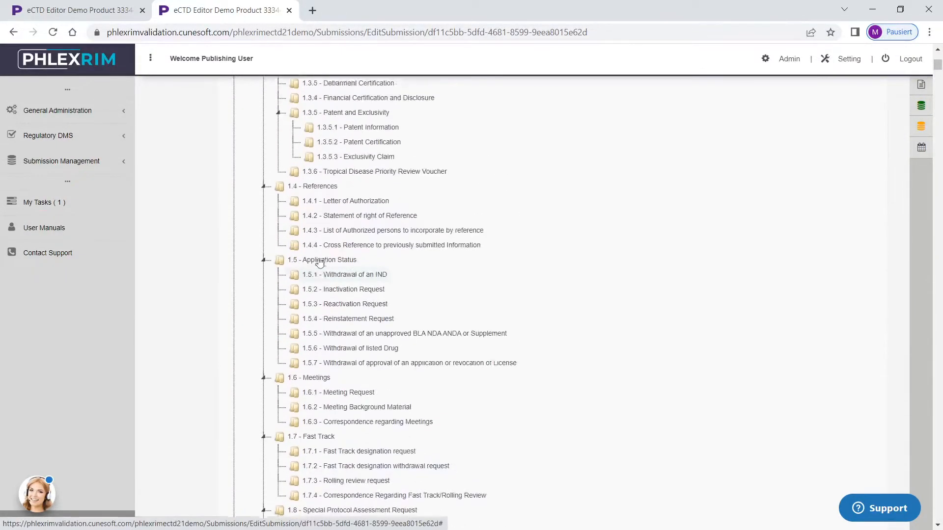
left_click(235, 272)
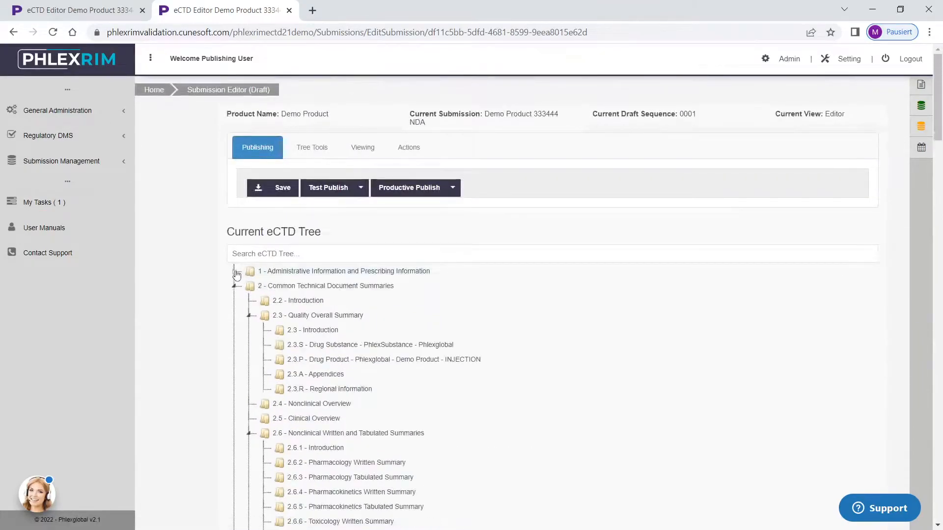
left_click(235, 287)
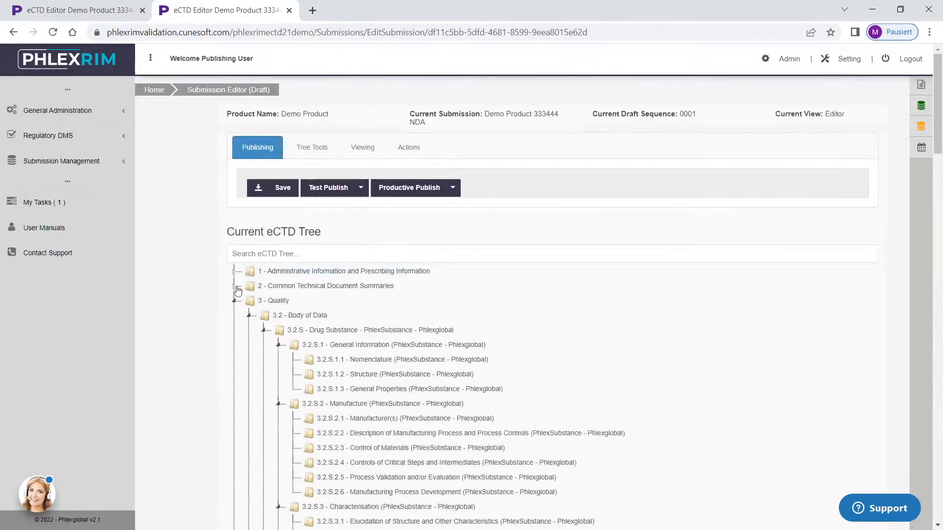
scroll(516, 307, "down", 5)
scroll(518, 309, "down", 4)
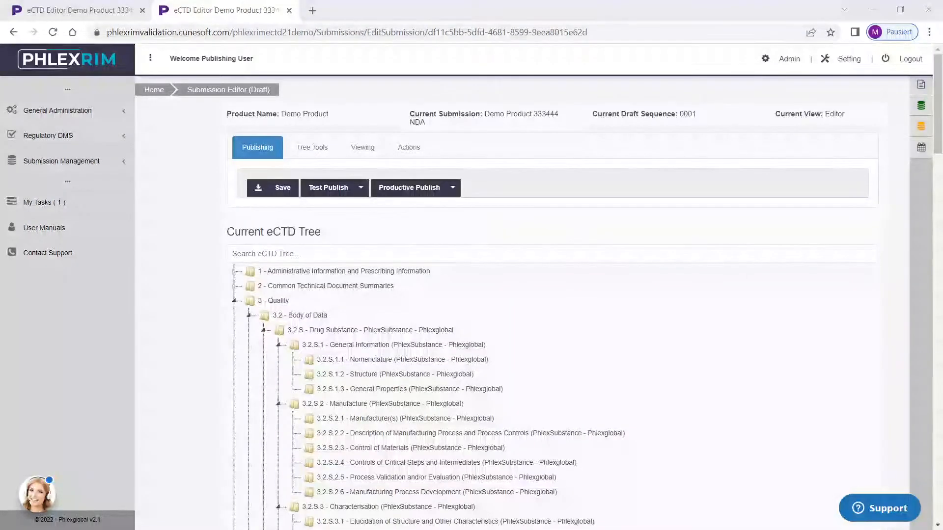
Step: Expand module 1 and place the product document "12 Cover Letter CDER NDA IND paper and electronic" in section 1.2 - Cover Letters
left_click(233, 272)
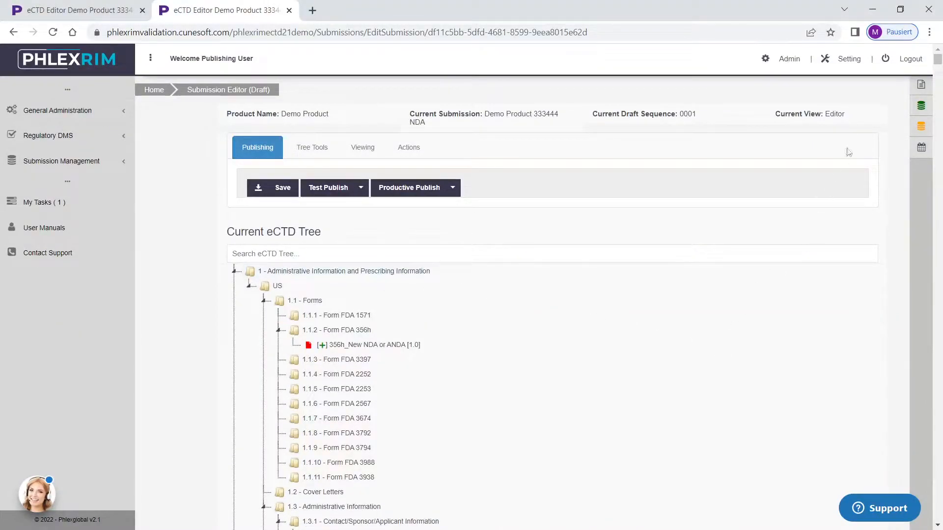
left_click(921, 85)
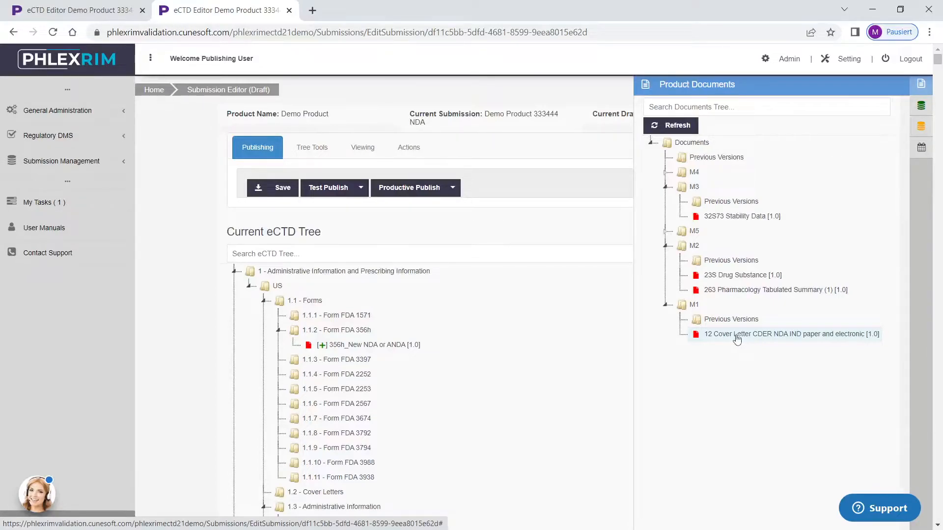
left_click_drag(732, 337, 303, 496)
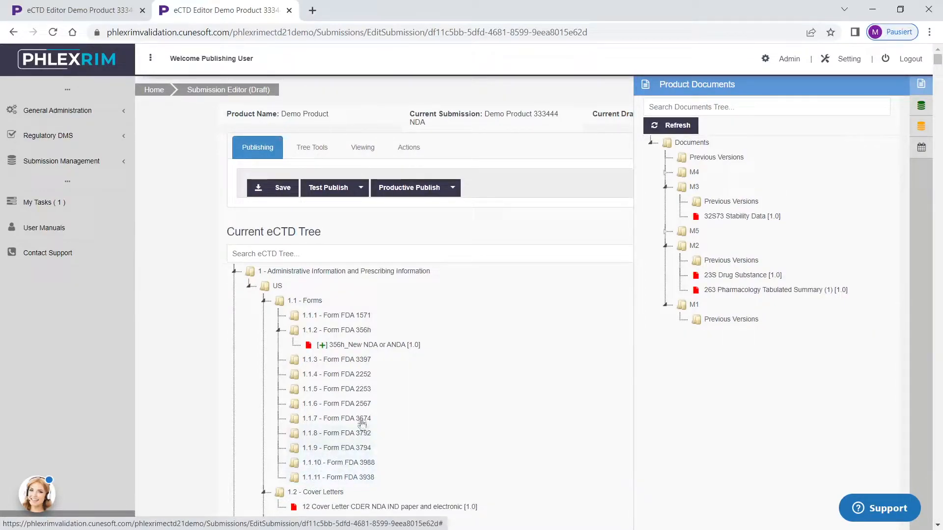
Step: In module 2, place 23S Drug Substance under section 2.3.S and 263 Pharmacology Tabulated Summary (1) under section 2.6.3
left_click(233, 273)
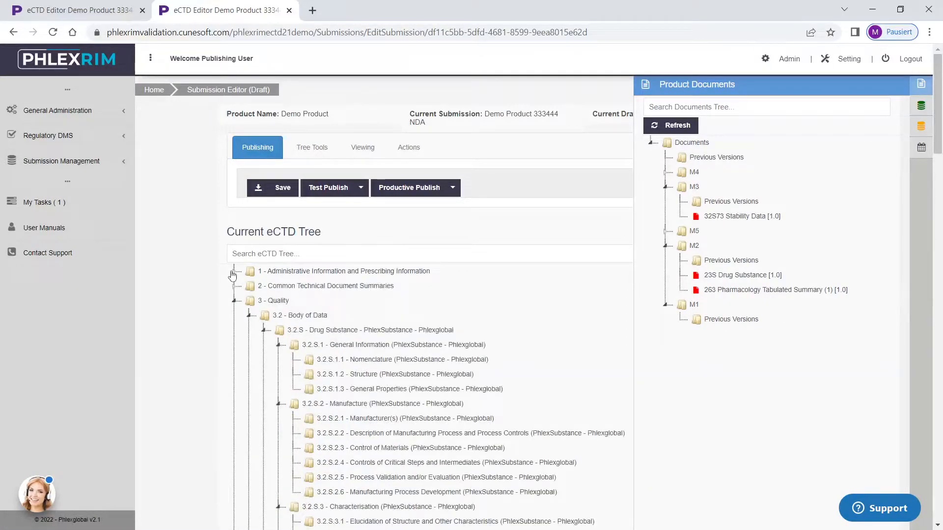
left_click(234, 287)
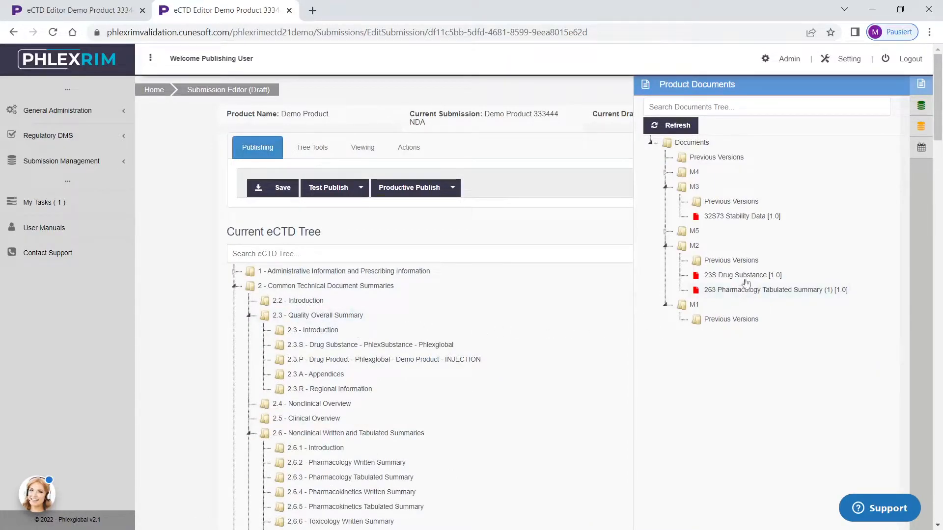
left_click_drag(746, 279, 350, 348)
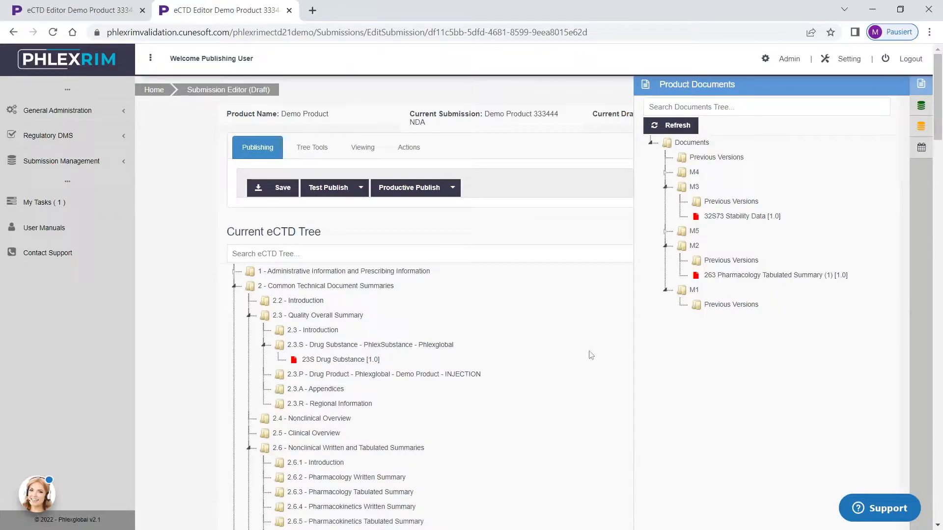
left_click_drag(737, 281, 359, 493)
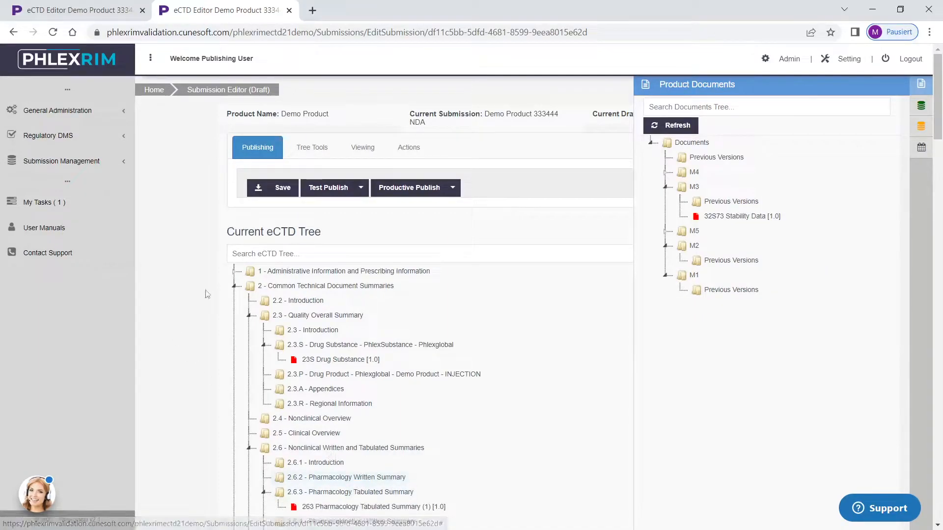
Step: Collapse module 2, place 32S73 Stability Data under section 3.2.S.7.3 of module 3, and collapse module 3
left_click(234, 288)
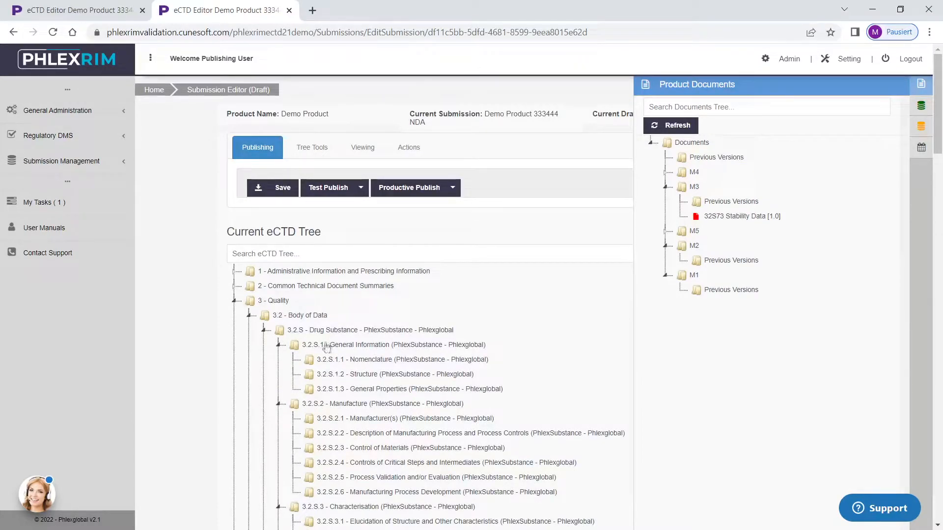
scroll(444, 393, "down", 5)
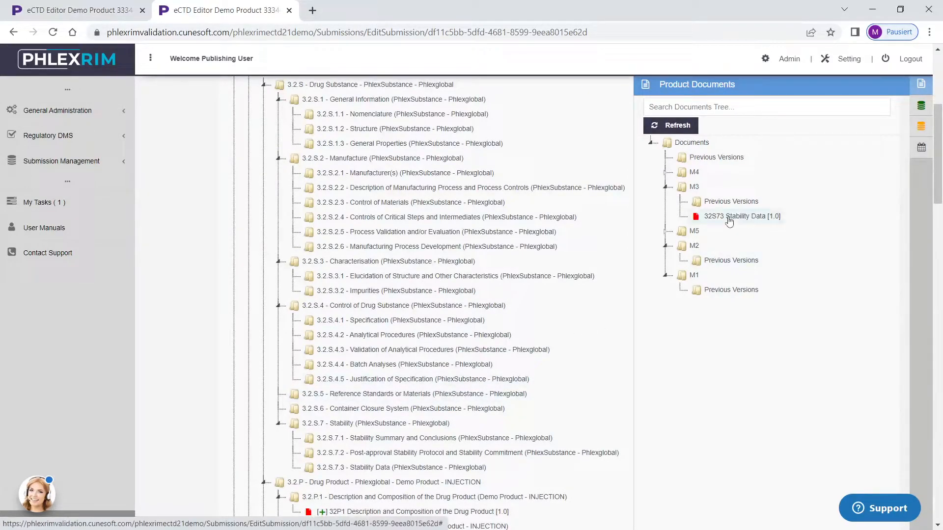
left_click_drag(729, 222, 387, 473)
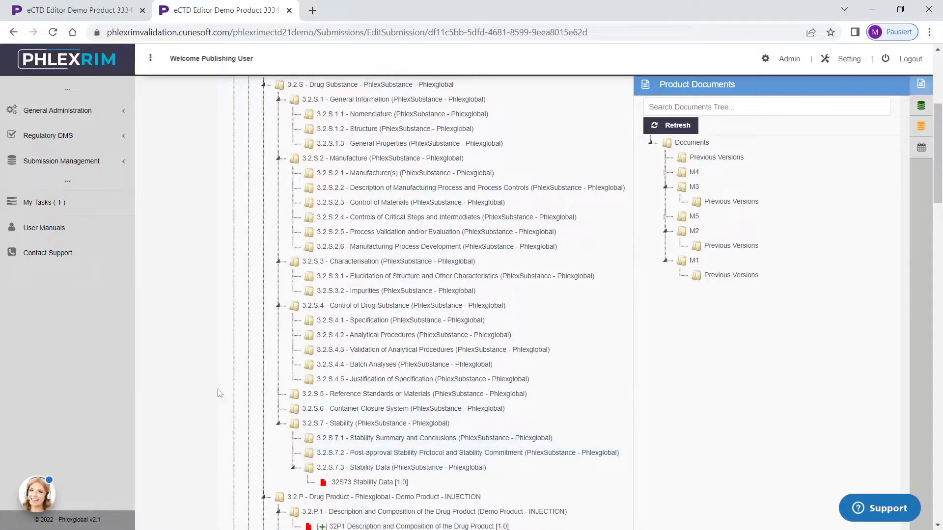
scroll(256, 261, "up", 5)
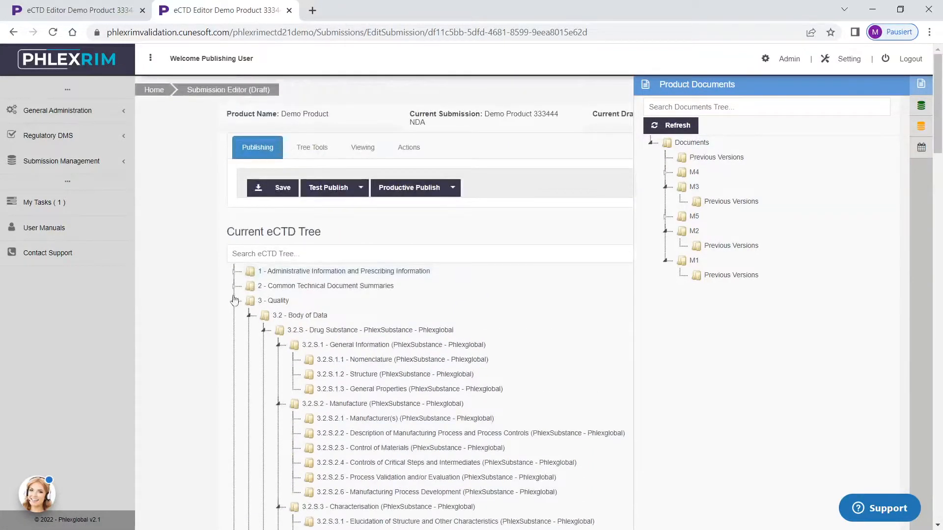
left_click(234, 303)
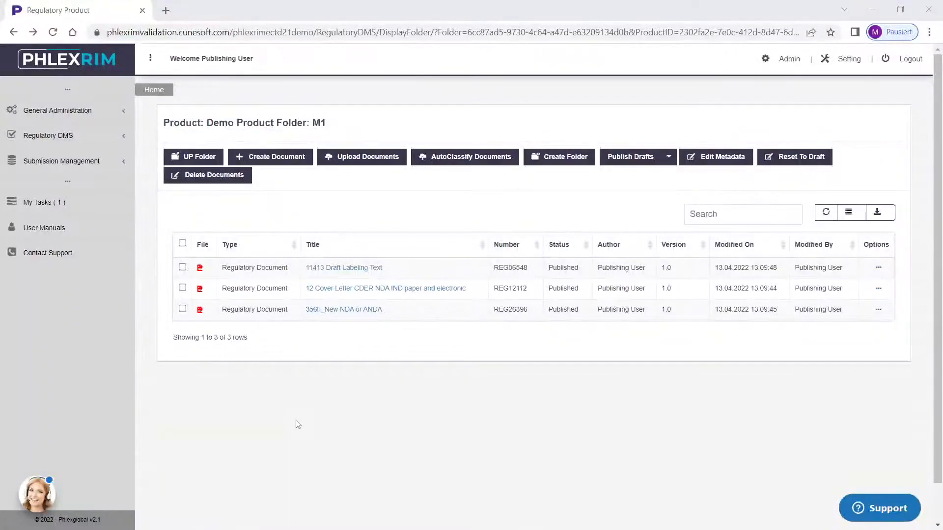
Step: Start a new planned submission in My Submissions and title it "Demo Product 333444 NDA"
left_click(35, 164)
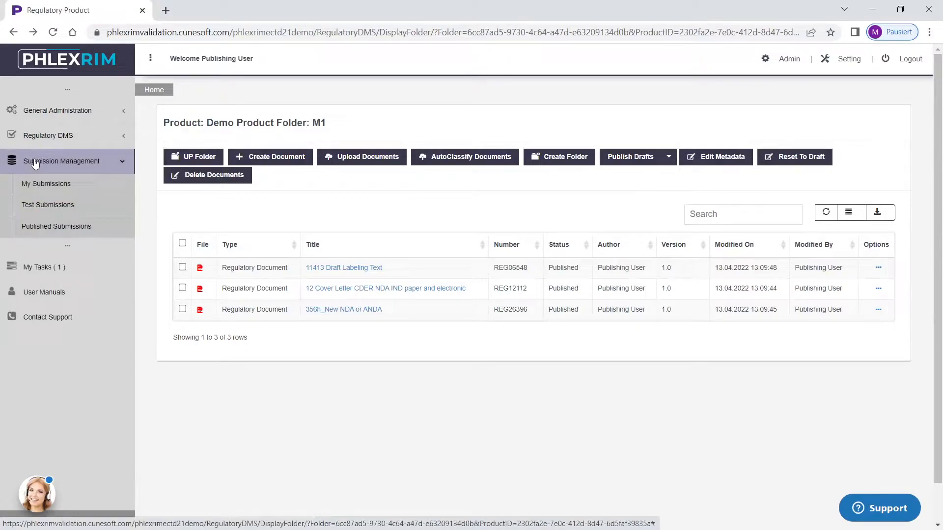
left_click(45, 188)
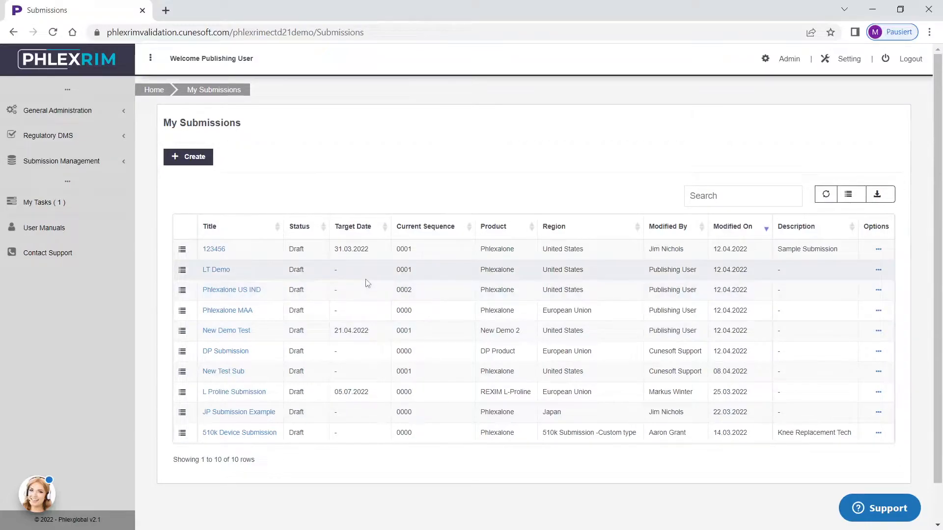
left_click(187, 163)
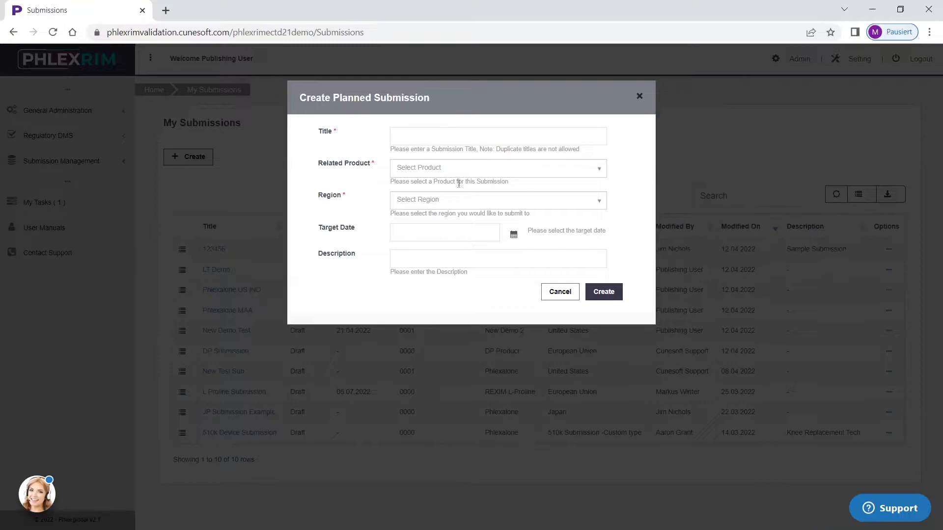
left_click(434, 134)
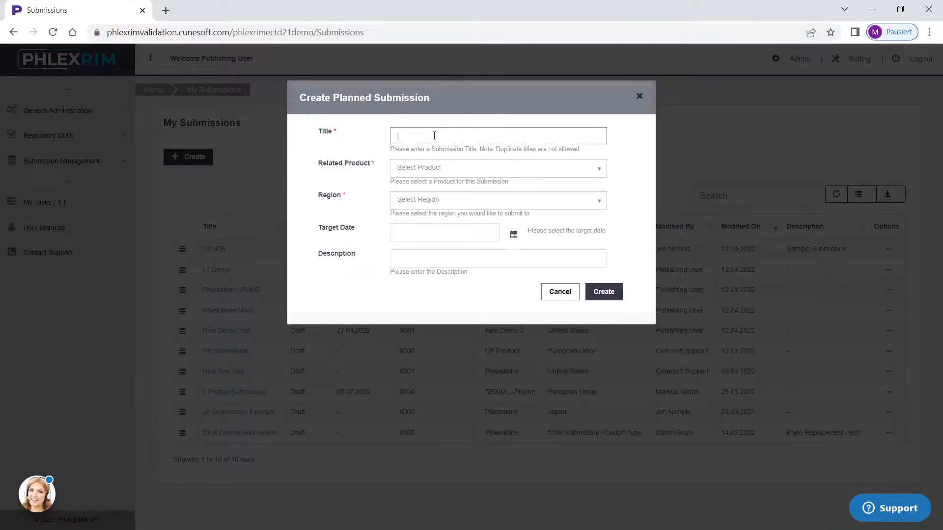
type("Demo Pro")
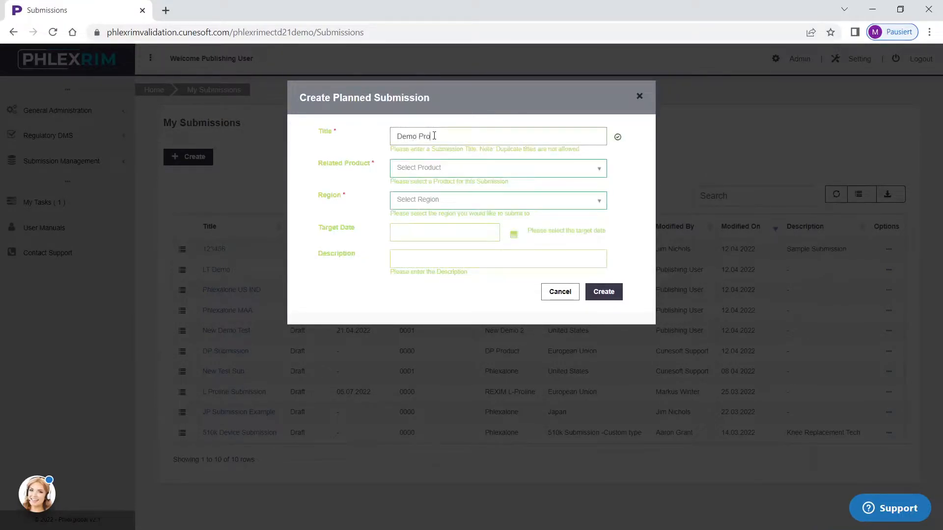
type("duct 333444 NDA")
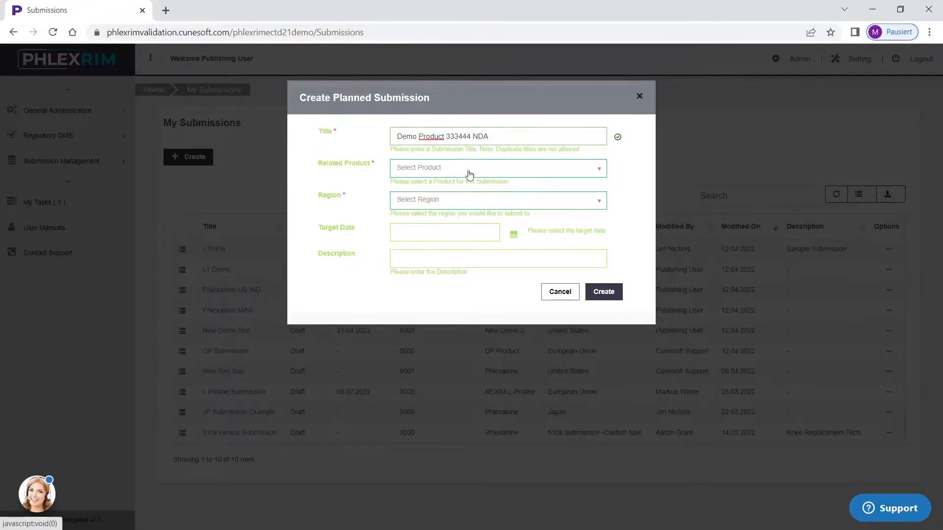
Step: Relate the planned submission to Demo Product and set its region to United States
left_click(469, 172)
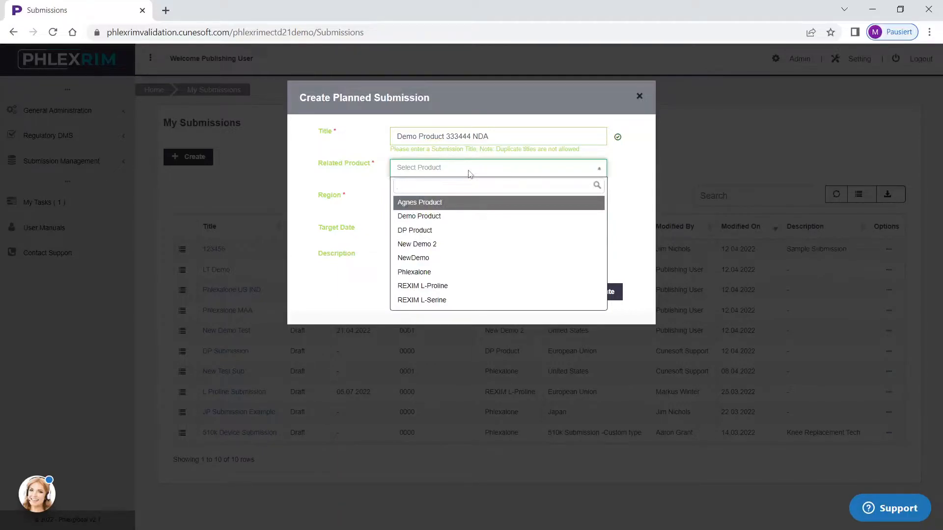
left_click(471, 218)
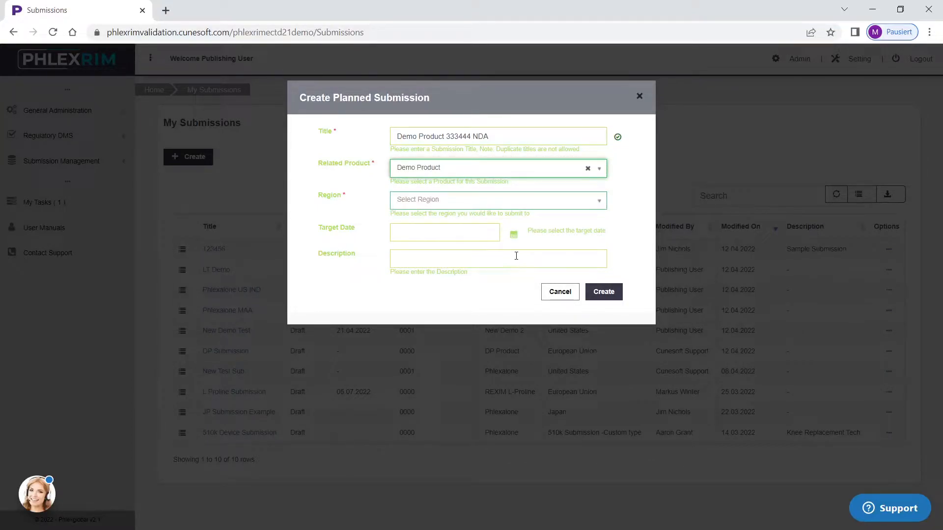
left_click(470, 201)
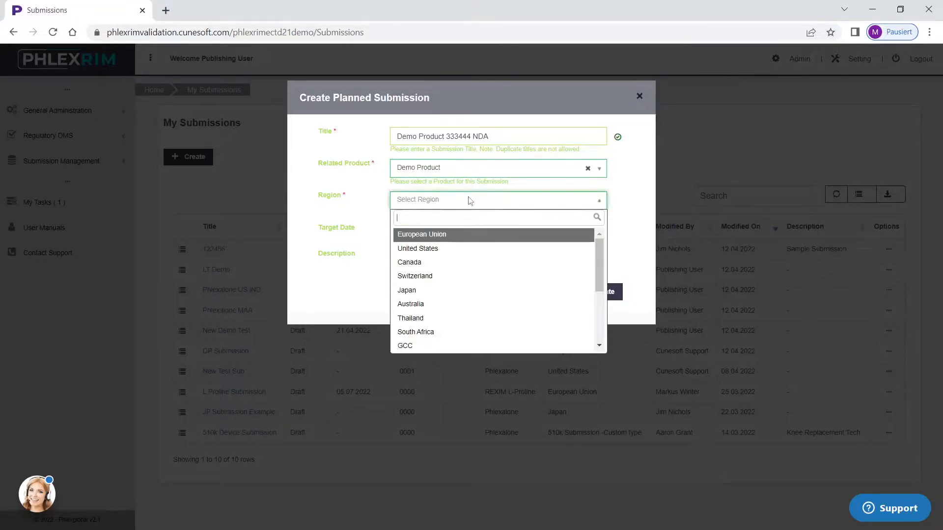
left_click(431, 250)
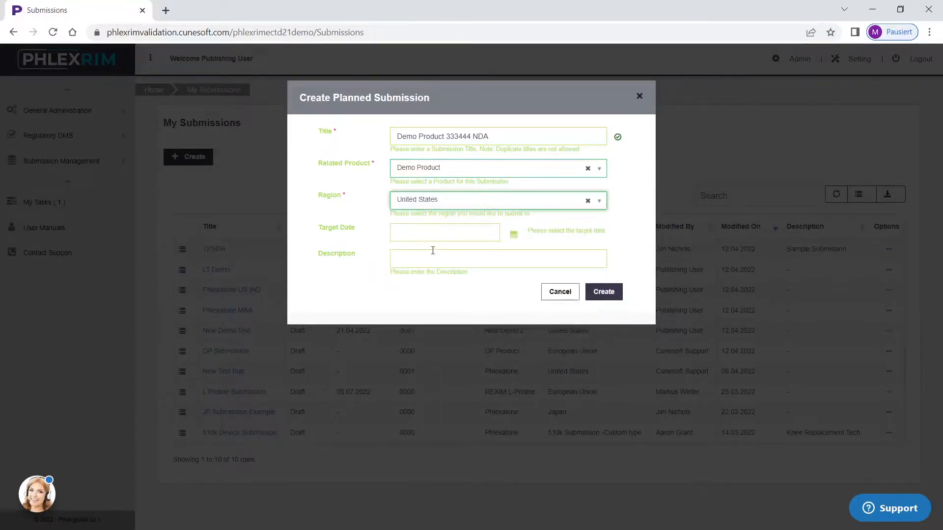
Step: Set the planned submission's target date to 29.04.2022
left_click(515, 235)
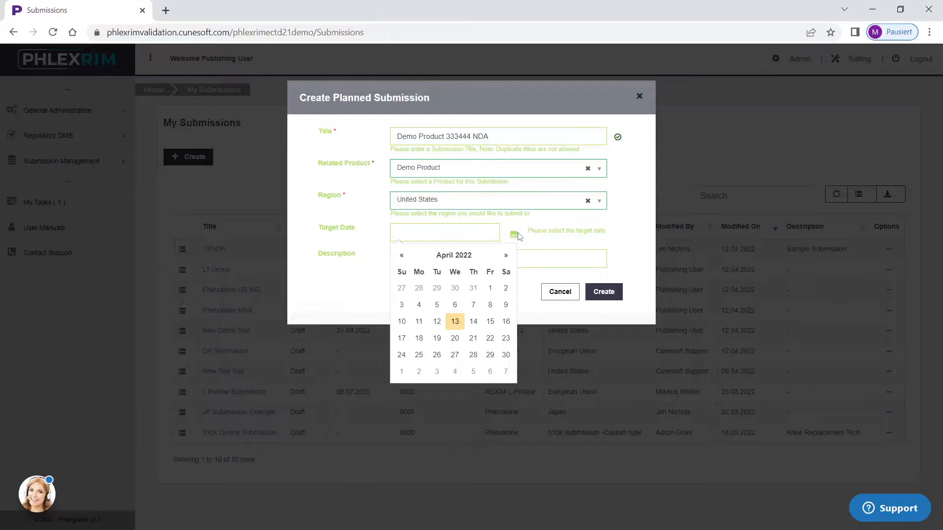
left_click(490, 355)
left_click(527, 278)
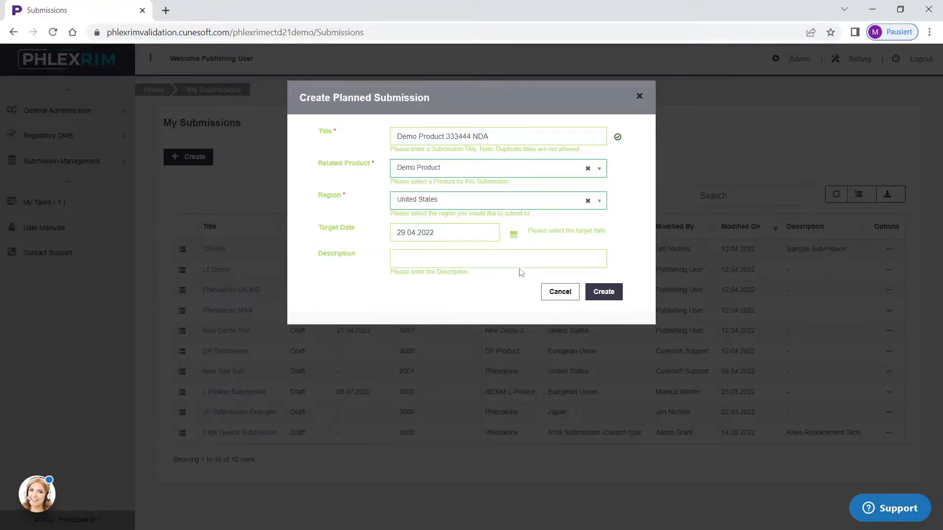
Step: Create the planned submission and open Demo Product 333444 NDA in the submission editor
left_click(607, 296)
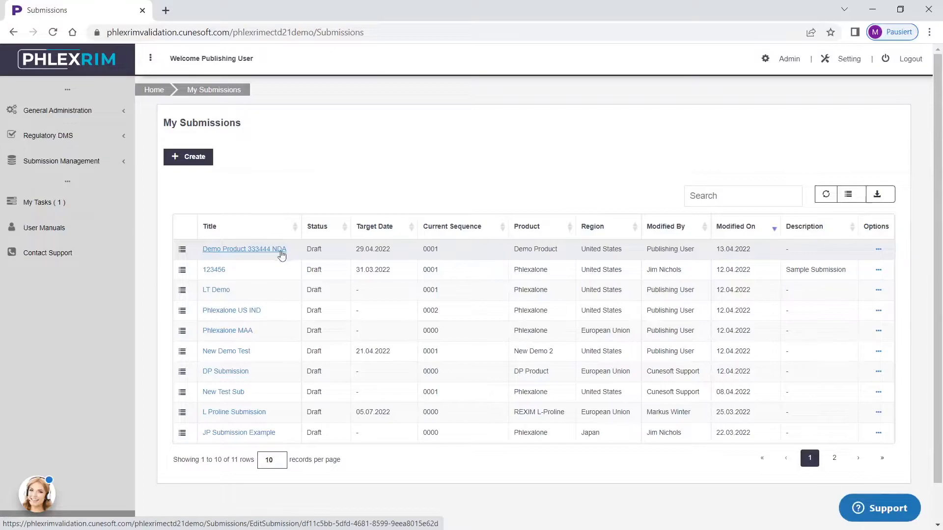
left_click(280, 252)
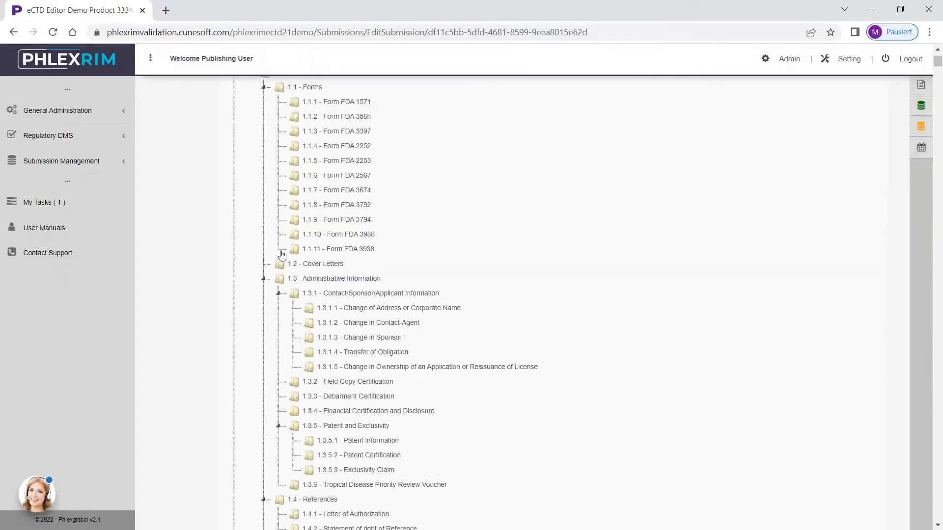
scroll(450, 270, "up", 5)
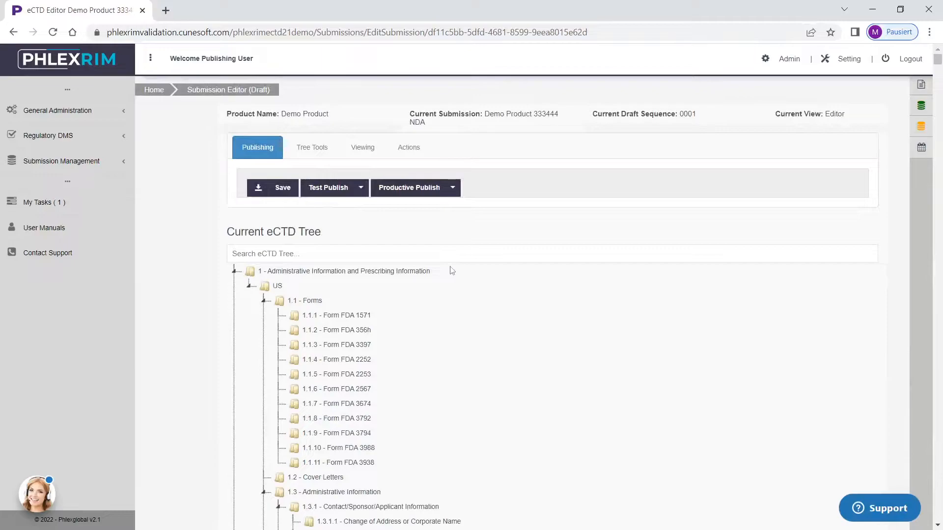
Step: Collapse modules 1 and 5 of the eCTD tree and expand module 2
left_click(234, 273)
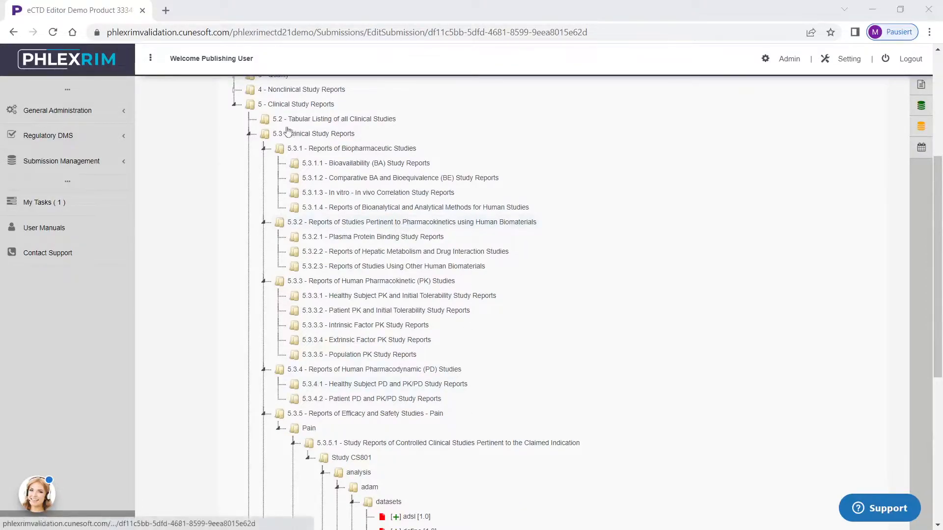
left_click(236, 105)
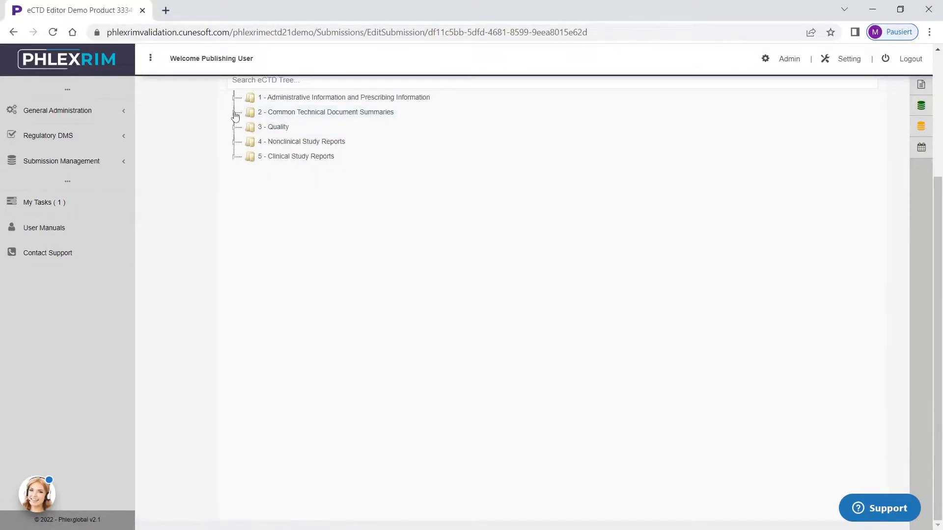
left_click(235, 112)
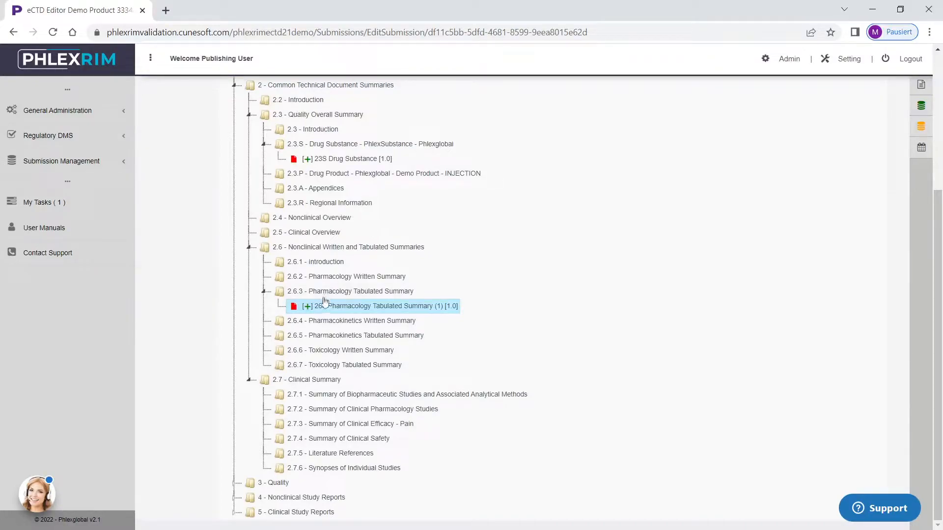
Step: Open 263 Pharmacology Tabulated Summary (1) in section 2.6.3 for hyperlink editing and select the text "Safety Pharmacology" on page 2
right_click(342, 309)
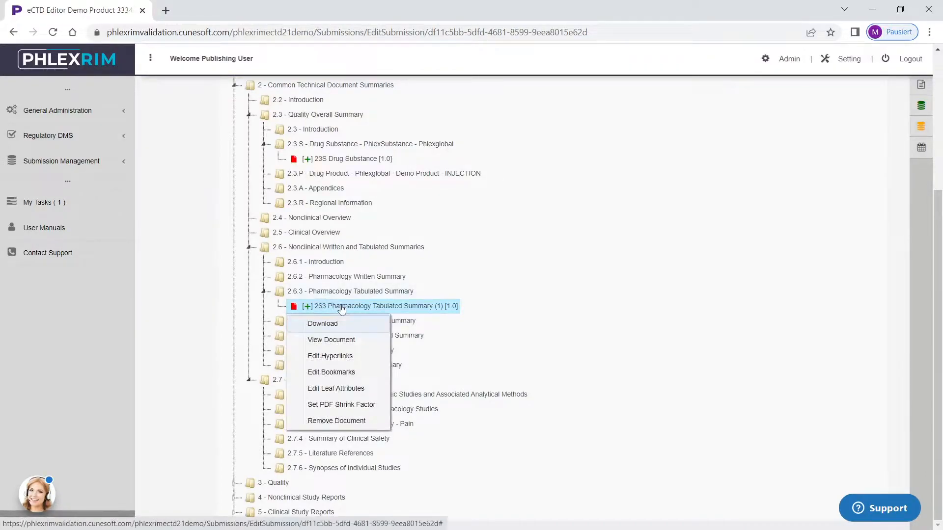
left_click(348, 357)
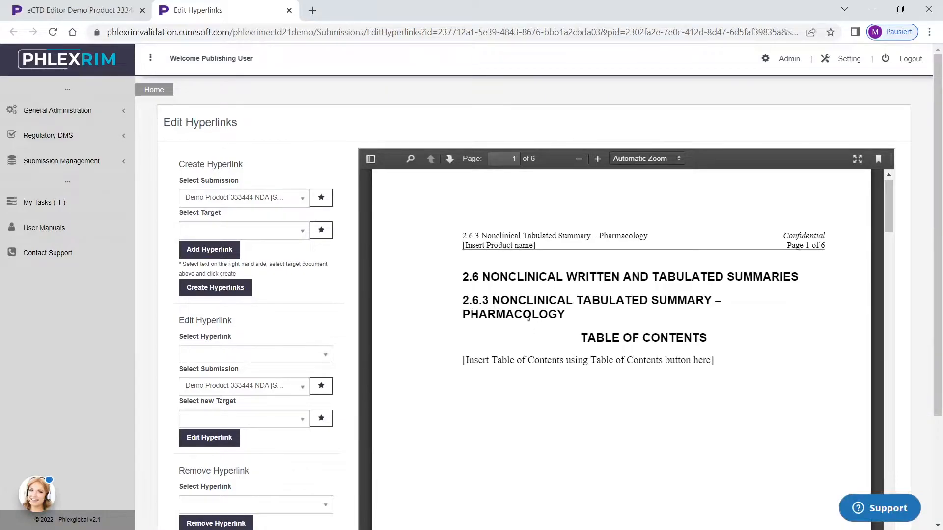
scroll(531, 320, "down", 10)
scroll(506, 305, "down", 5)
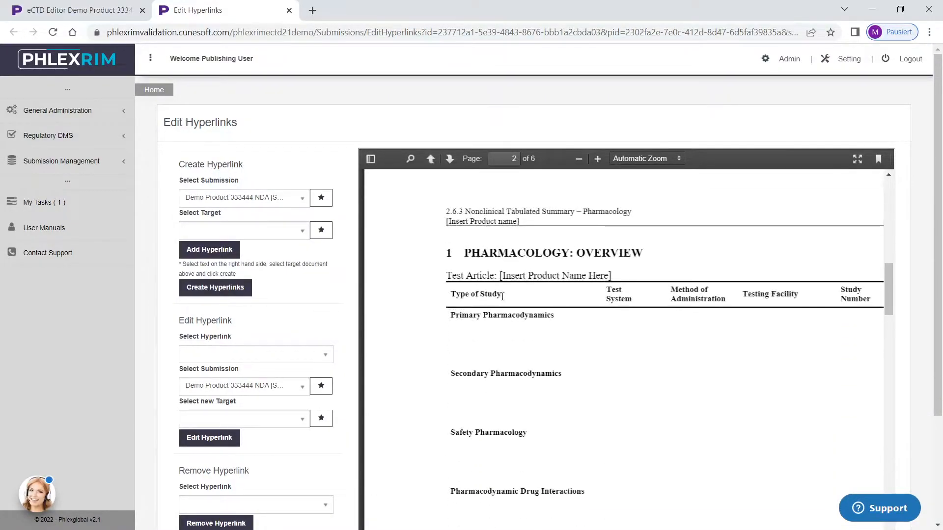
scroll(480, 309, "down", 2)
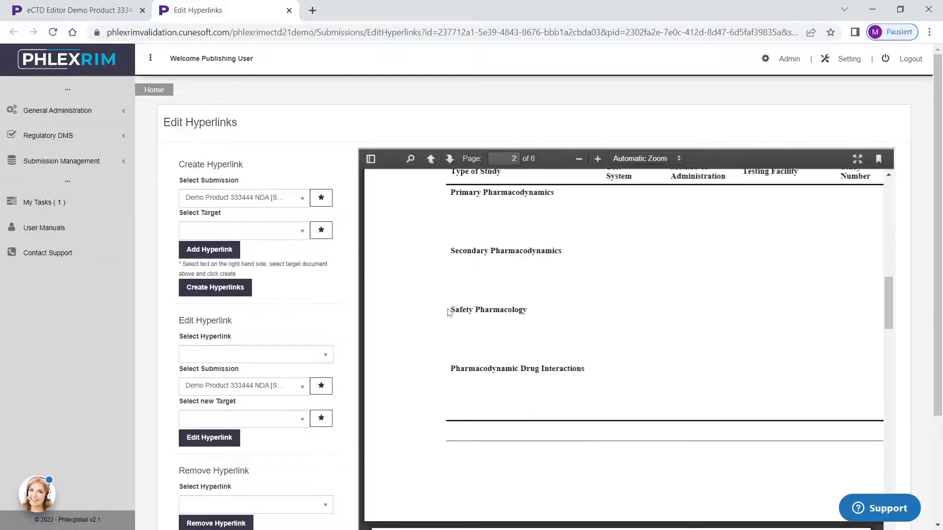
left_click_drag(452, 311, 527, 313)
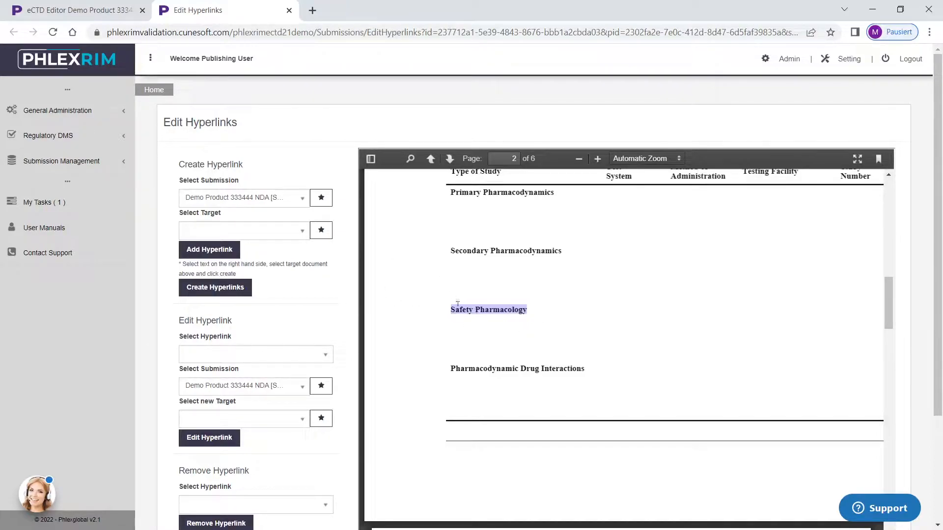
Step: Create a hyperlink from the selected text to 5351 Study Report CS 801 (1), targeting the area around its Safety Analysis section
left_click(302, 232)
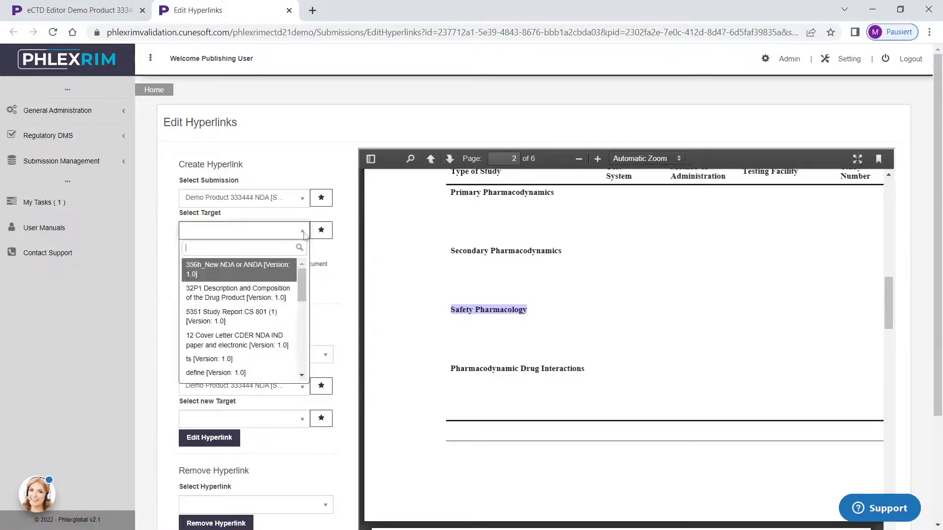
left_click(236, 319)
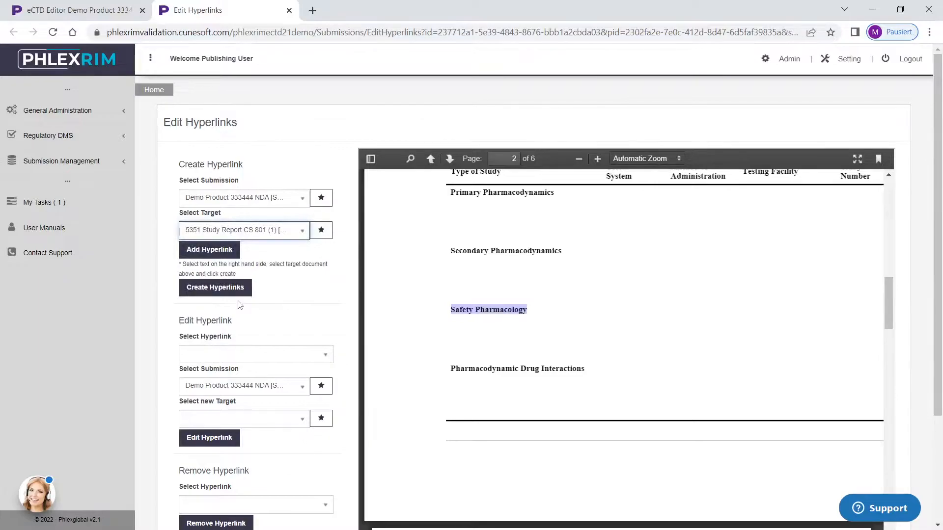
left_click(321, 231)
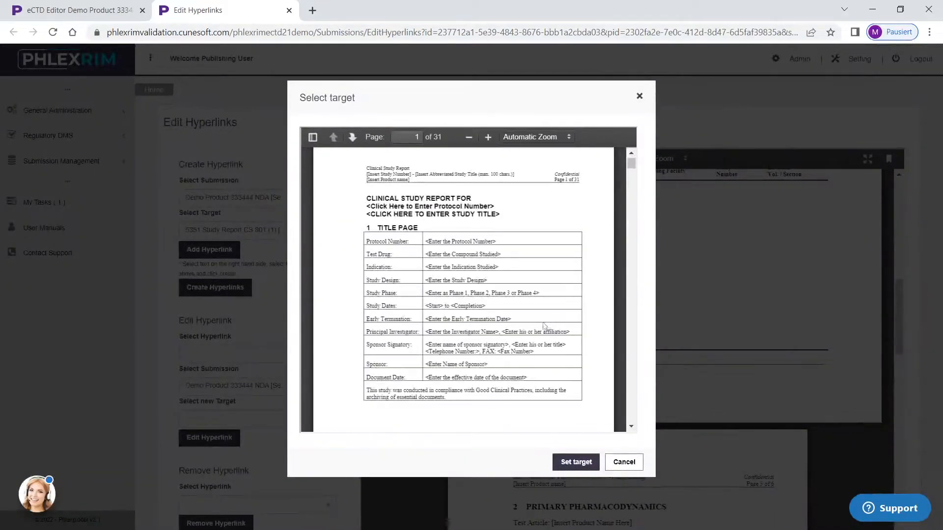
scroll(631, 369, "down", 15)
scroll(632, 369, "down", 20)
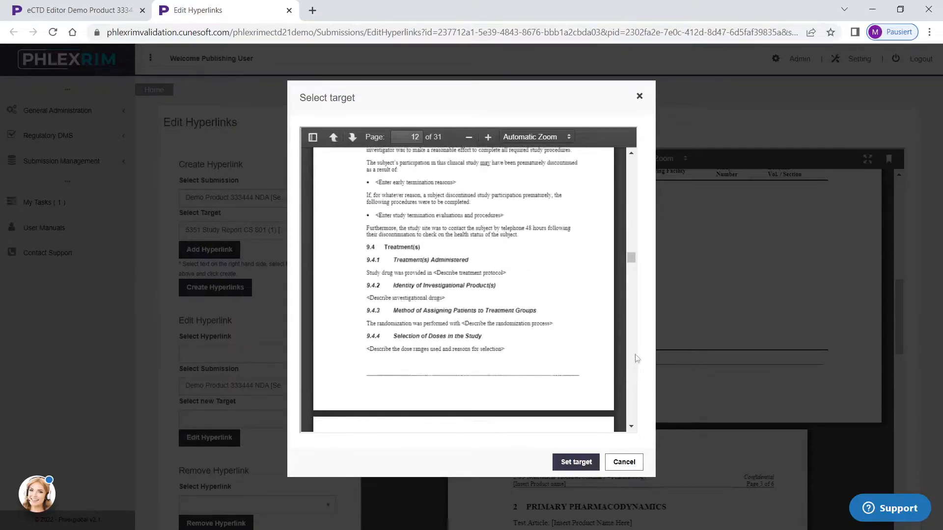
scroll(451, 308, "down", 15)
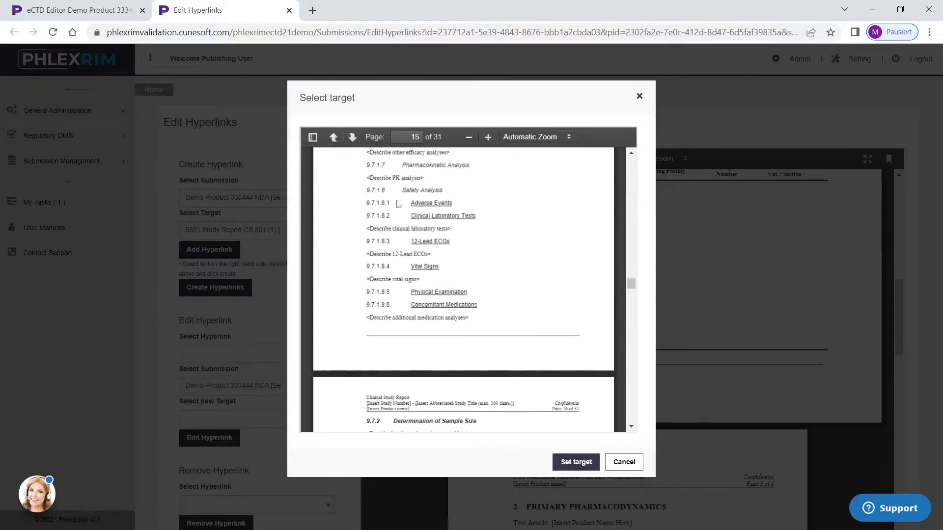
scroll(411, 249, "up", 3)
left_click(578, 464)
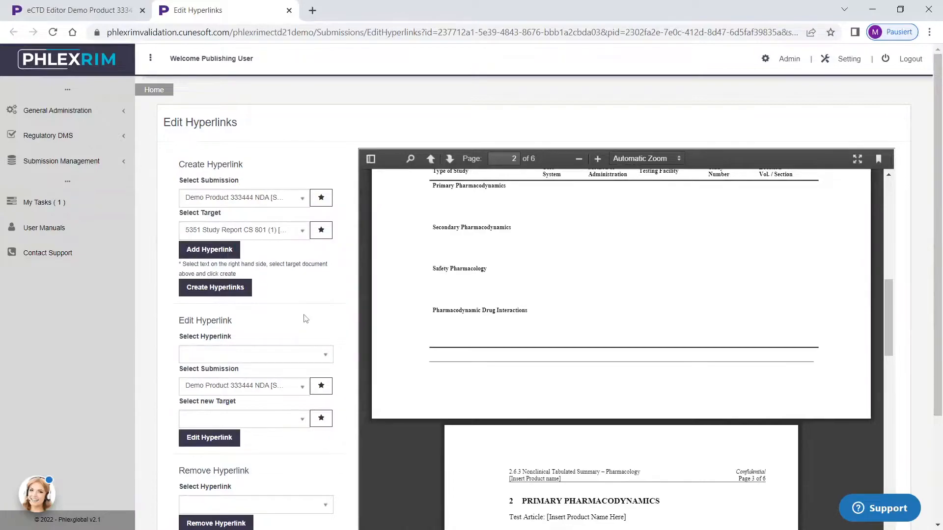
left_click(209, 289)
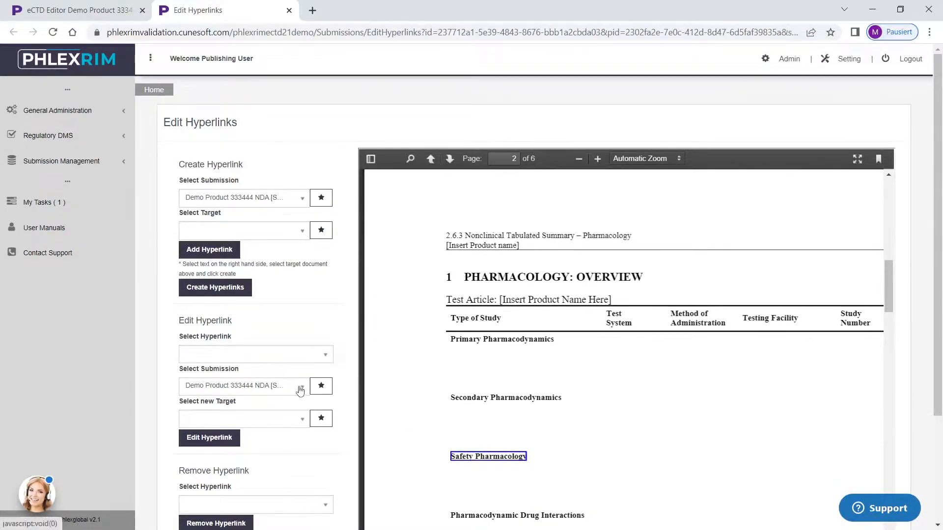
Step: View the list of hyperlinks available for editing in the document and close the hyperlink editor
left_click(323, 360)
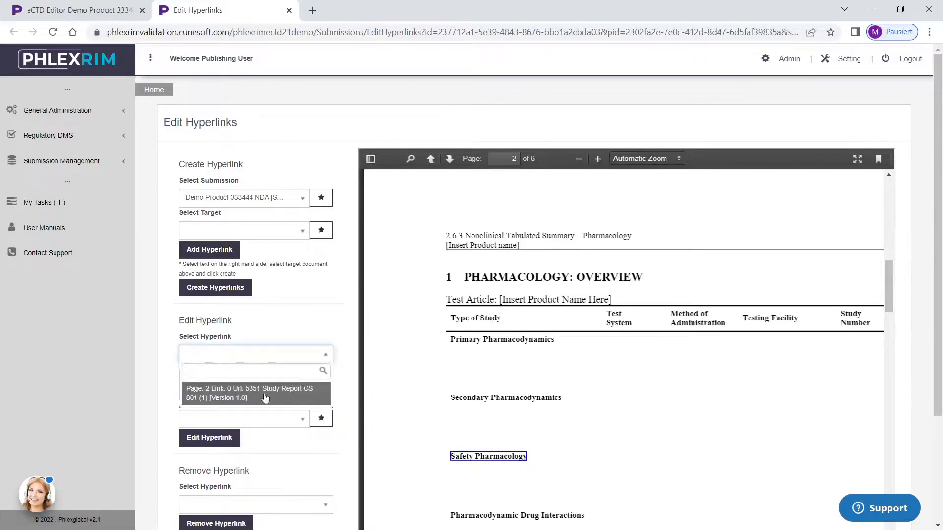
left_click(274, 354)
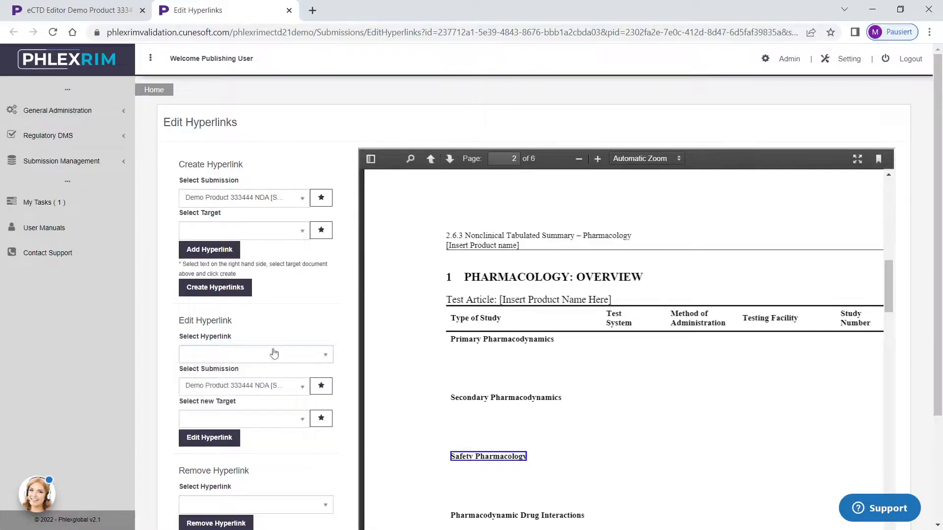
scroll(295, 393, "down", 1)
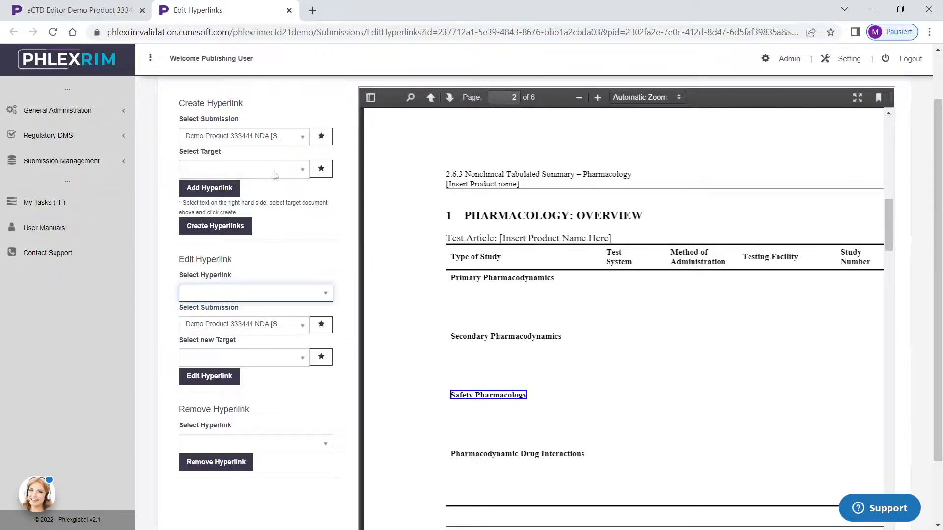
left_click(289, 11)
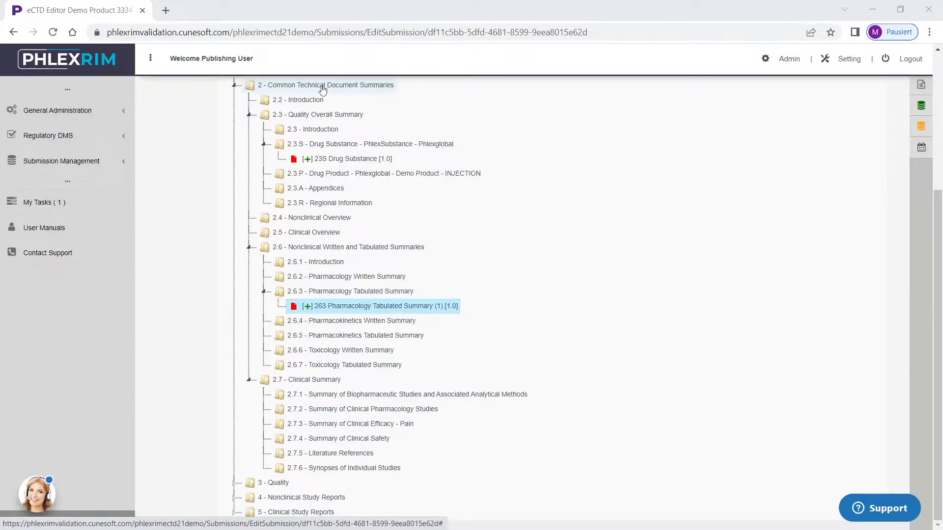
Step: Run the hyperlink check on the submission's eCTD tree, review the report, and close it
scroll(324, 108, "up", 5)
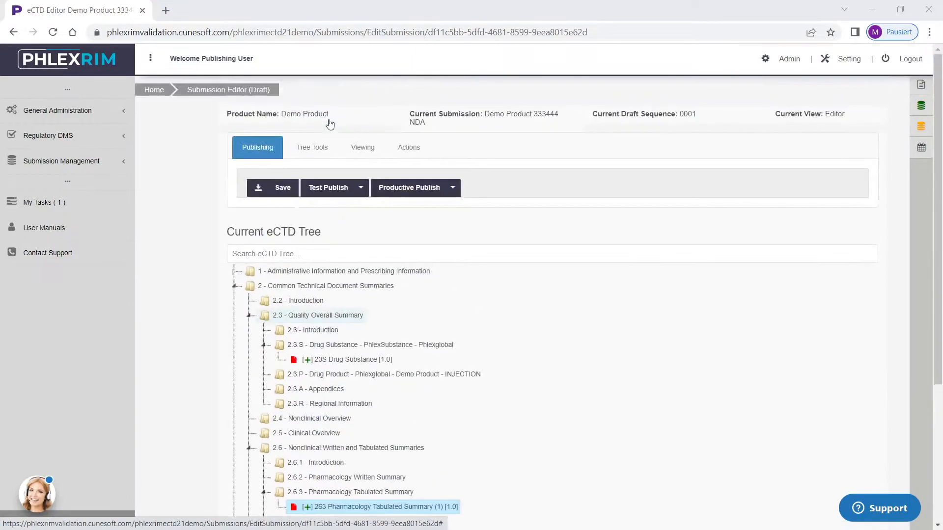
left_click(310, 157)
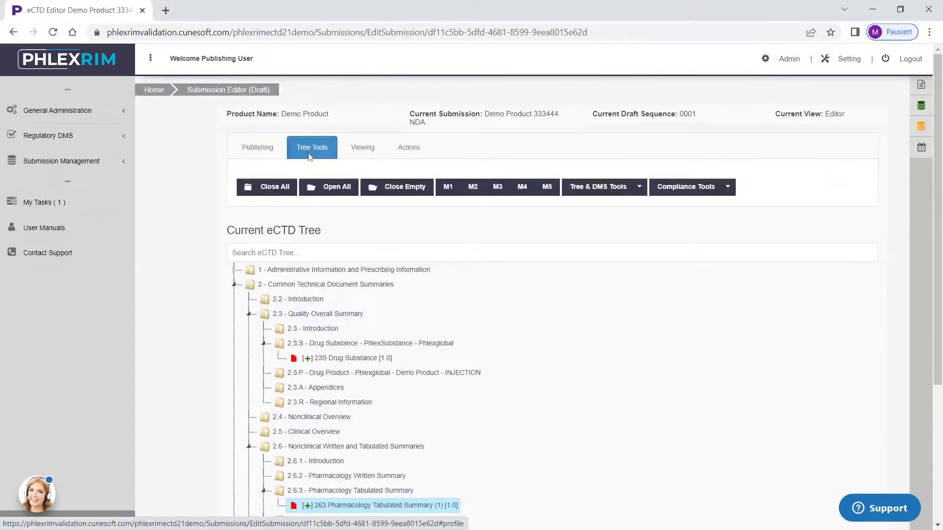
left_click(729, 190)
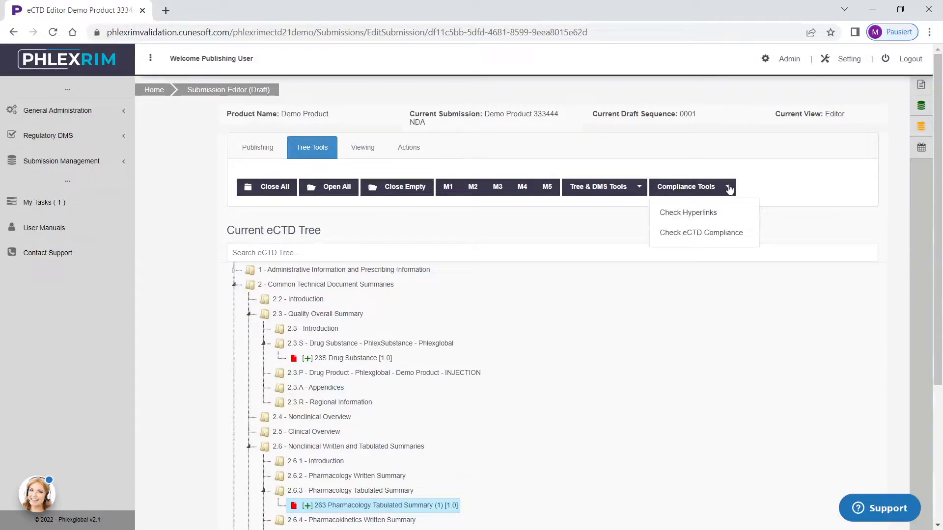
left_click(693, 215)
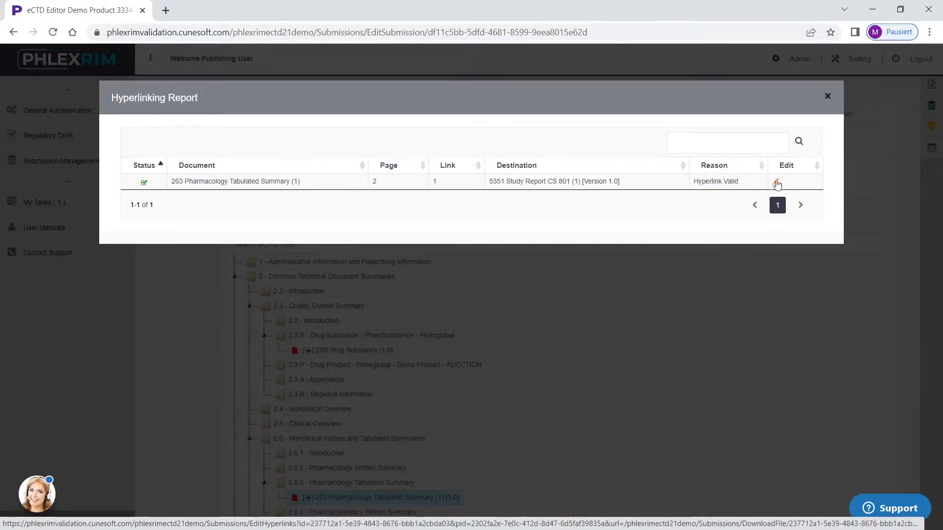
left_click(827, 98)
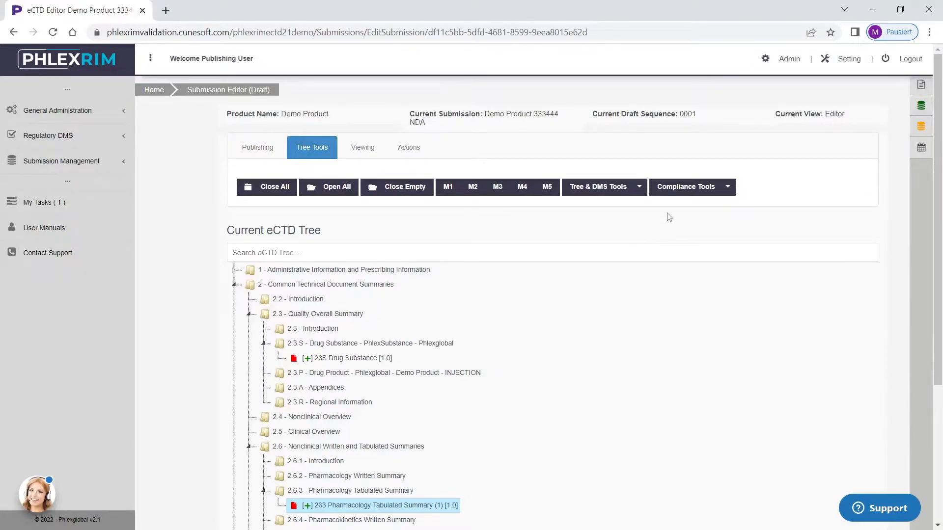
Step: Run the eCTD compliance check on the submission, review the report, and close it
left_click(728, 190)
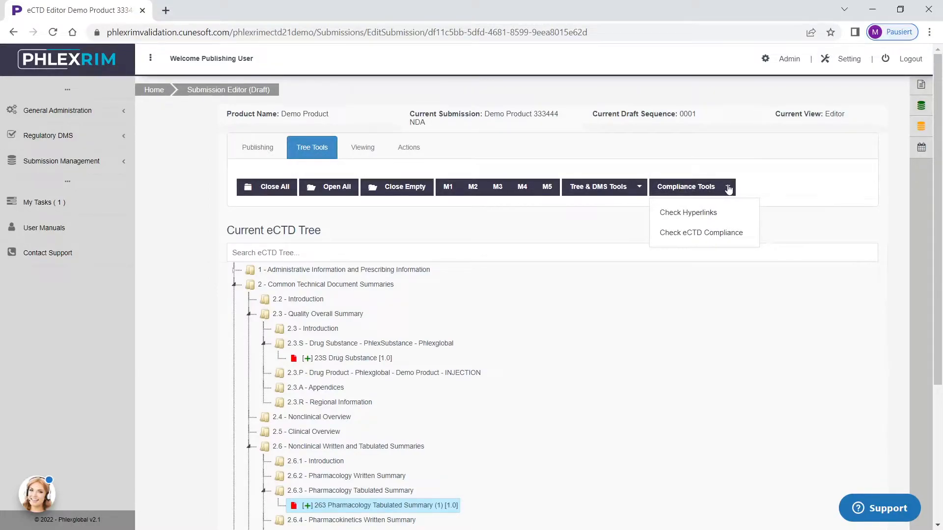
left_click(709, 233)
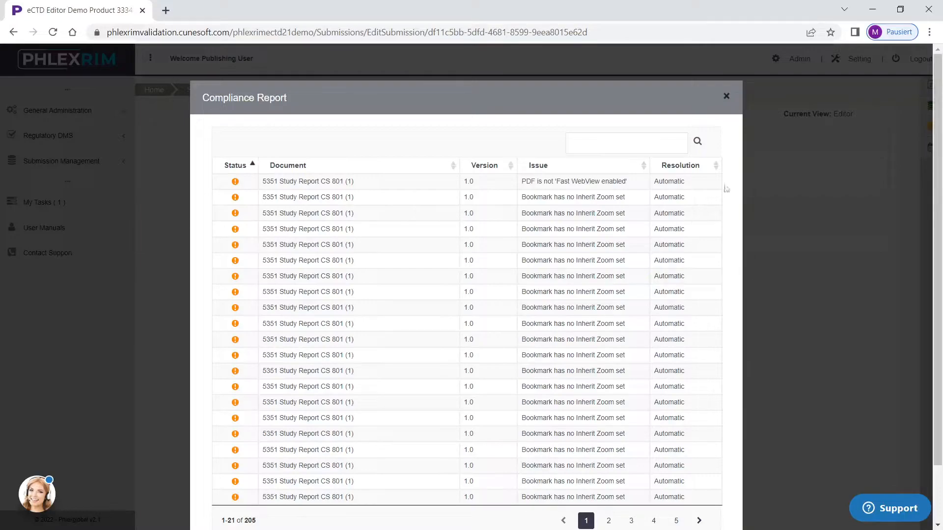
left_click(727, 96)
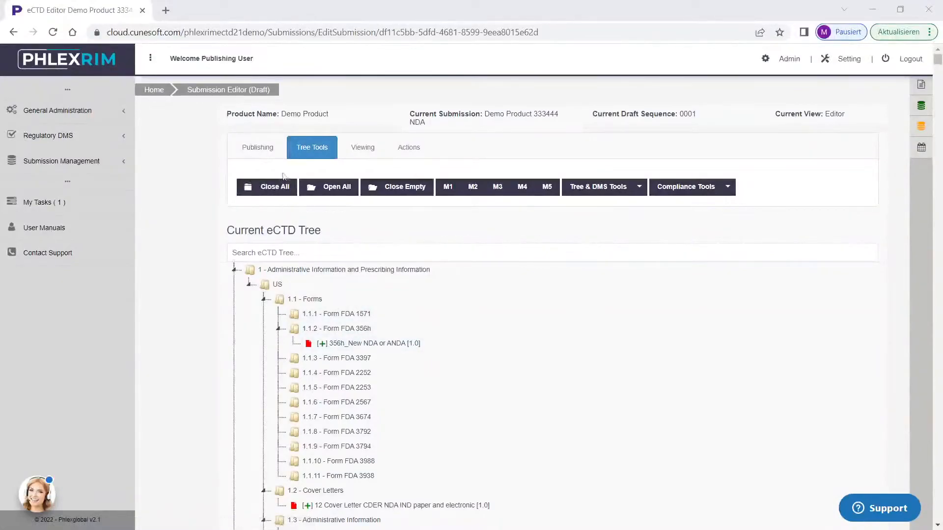
Step: Start a test publish of the submission as a draft eCTD
left_click(266, 152)
left_click(361, 188)
left_click(334, 209)
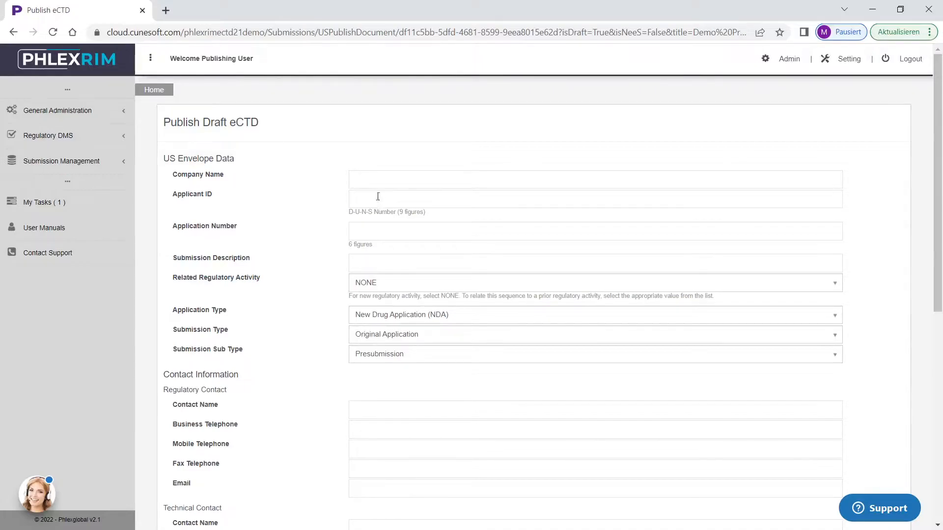
Step: Set the company name in the US envelope data to Phlexgobal and fill in the applicant ID
left_click(371, 179)
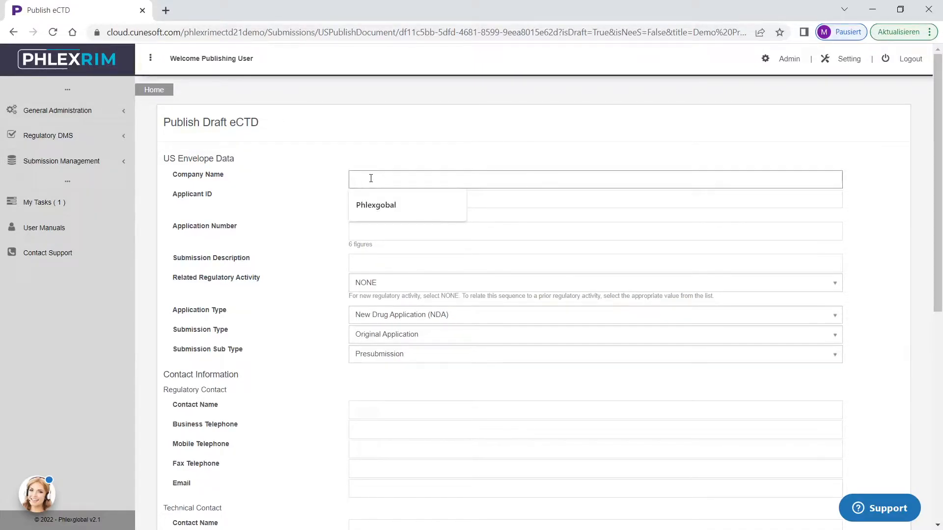
left_click(371, 205)
left_click(355, 199)
left_click(376, 222)
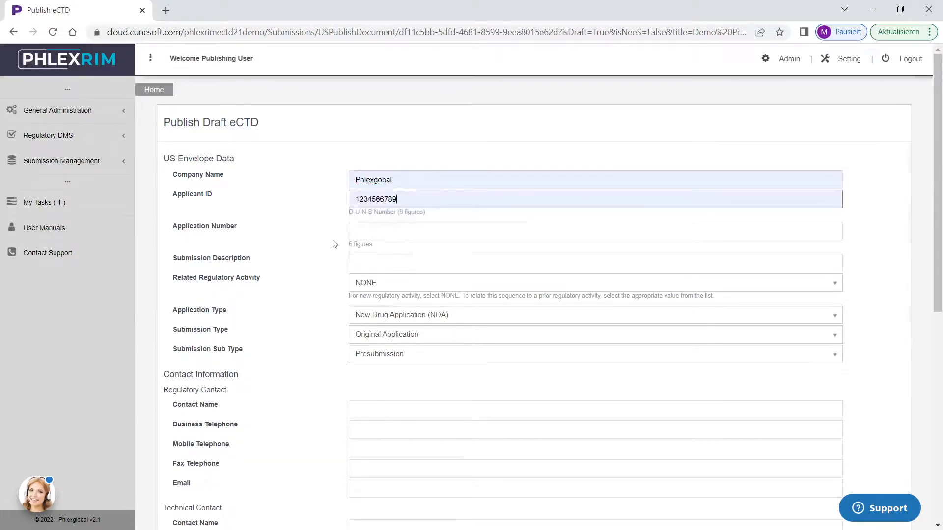
Step: Set the application number to 333444 and the submission description to "My first submission"
left_click(360, 229)
left_click(366, 256)
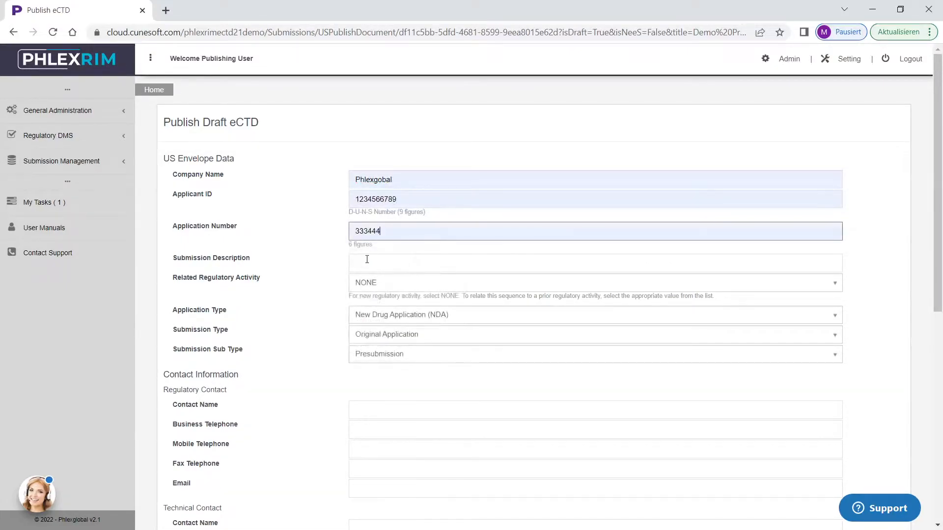
left_click(360, 264)
left_click(403, 293)
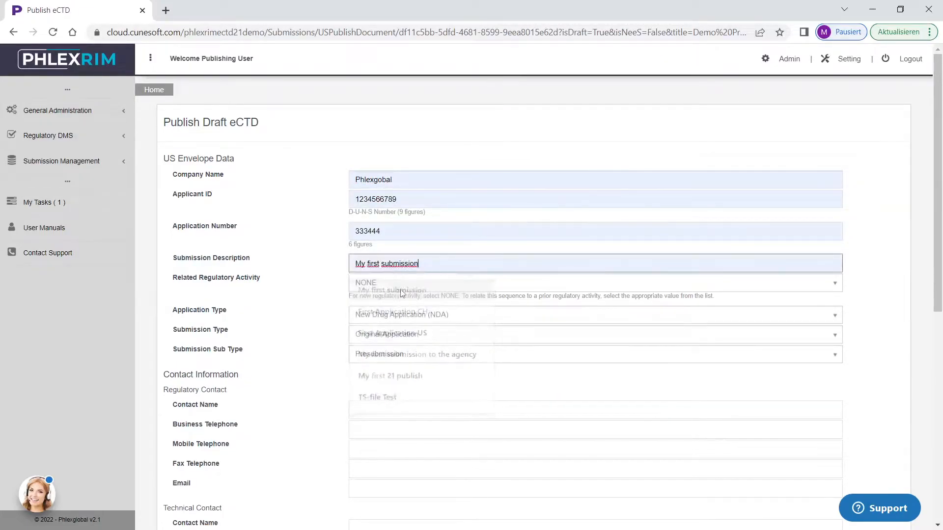
Step: Set the submission sub type to Application and fill in the regulatory contact's name, business telephone and e-mail
left_click(400, 358)
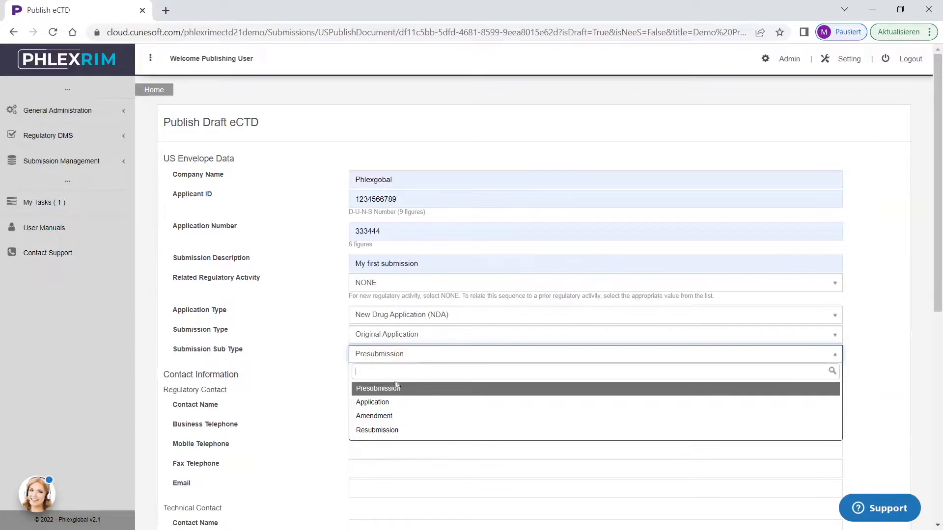
left_click(385, 404)
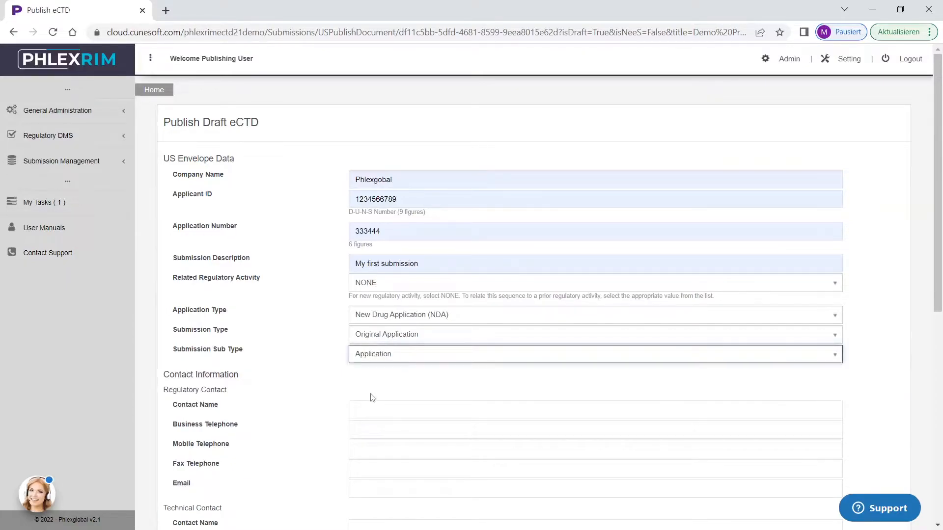
scroll(369, 392, "down", 2)
scroll(369, 392, "down", 4)
scroll(344, 305, "up", 1)
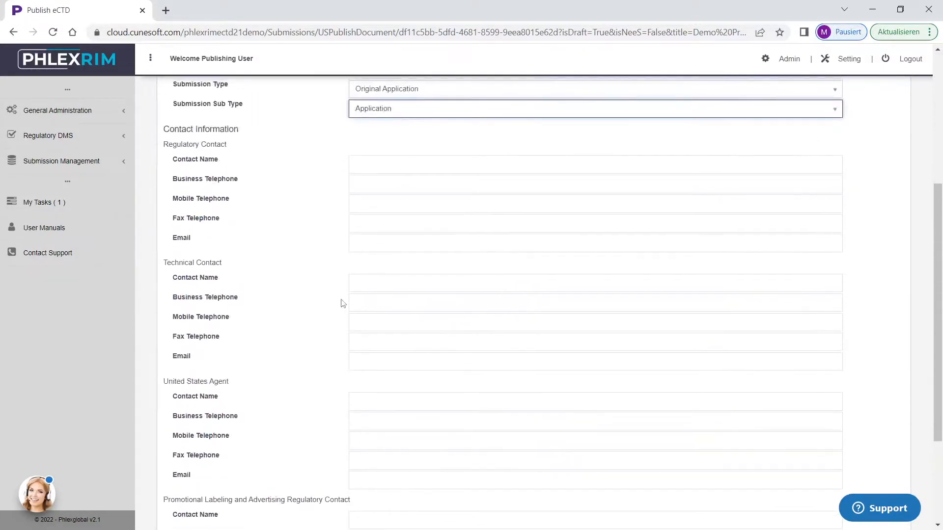
left_click(369, 164)
left_click(365, 191)
left_click(362, 183)
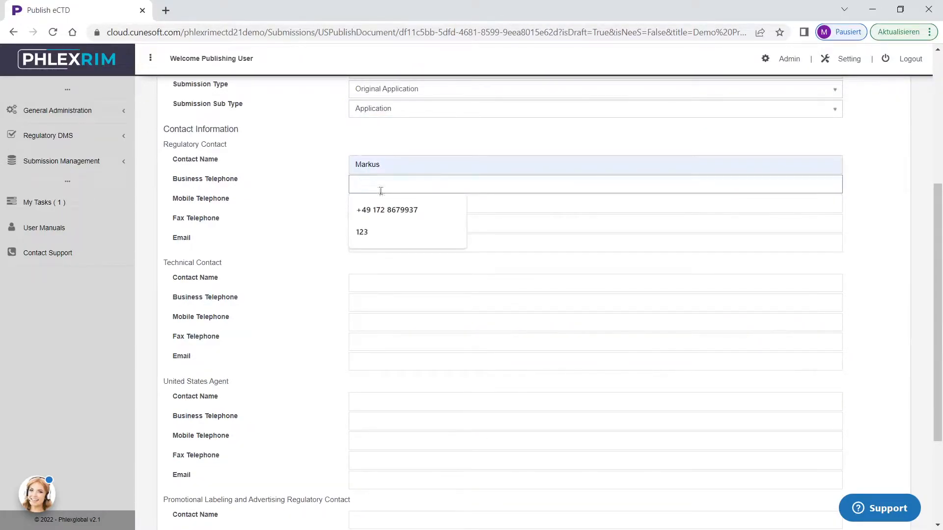
left_click(387, 210)
left_click(362, 243)
left_click(380, 270)
Step: Fill in the technical contact's name, business telephone and e-mail
left_click(362, 283)
left_click(376, 311)
left_click(362, 302)
left_click(400, 330)
left_click(362, 359)
left_click(388, 388)
Step: Fill in the name, business telephone and e-mail of the promotional labeling and advertising regulatory contact
scroll(429, 377, "down", 3)
left_click(365, 370)
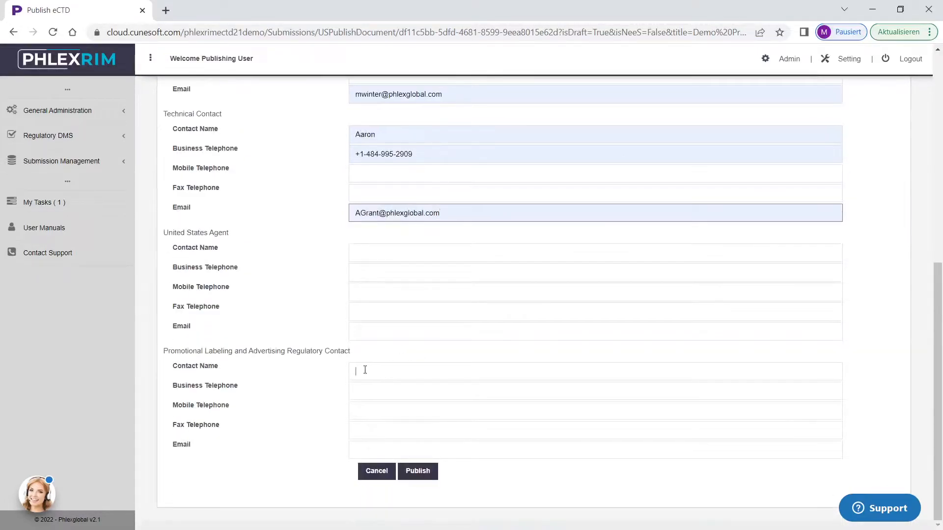
left_click(384, 398)
left_click(368, 392)
left_click(388, 416)
left_click(362, 451)
left_click(388, 475)
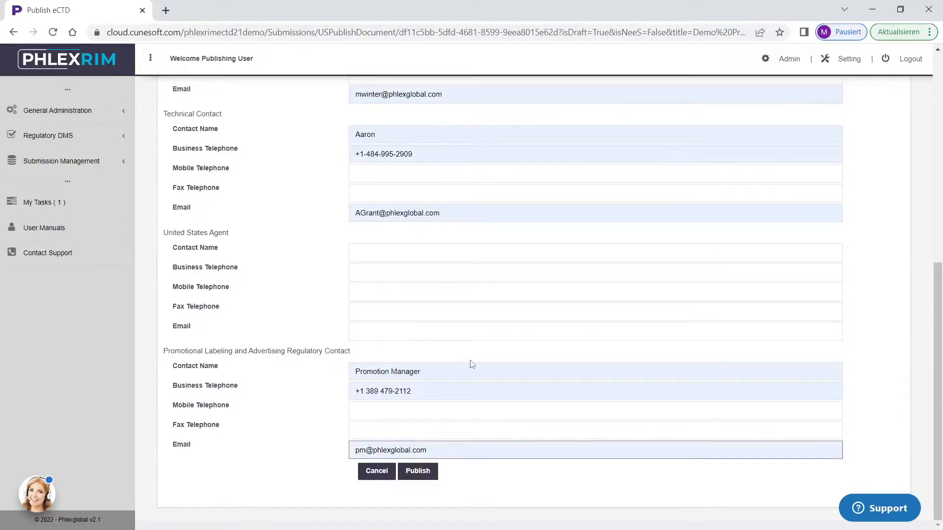
Step: Publish the draft eCTD and monitor the publishing job of the Demo Product 333444 NDA submission, refreshing its progress
left_click(417, 475)
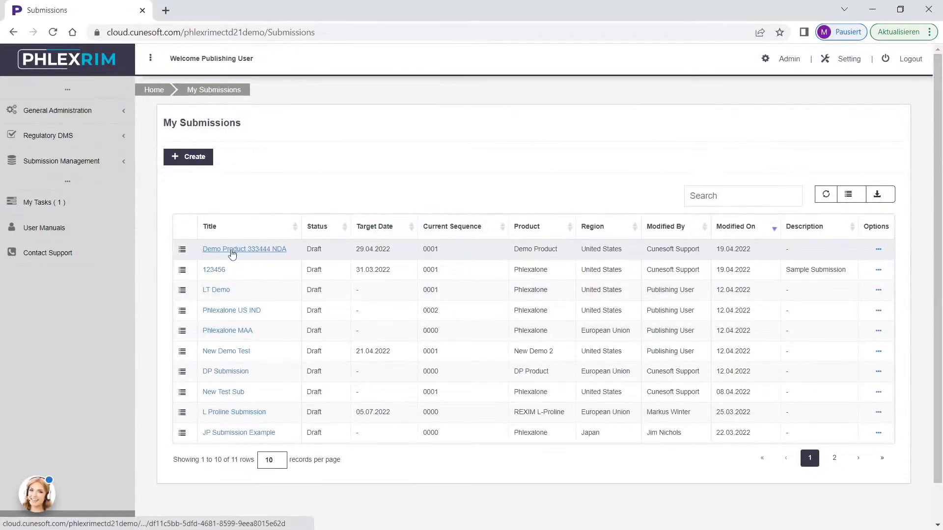
left_click(231, 254)
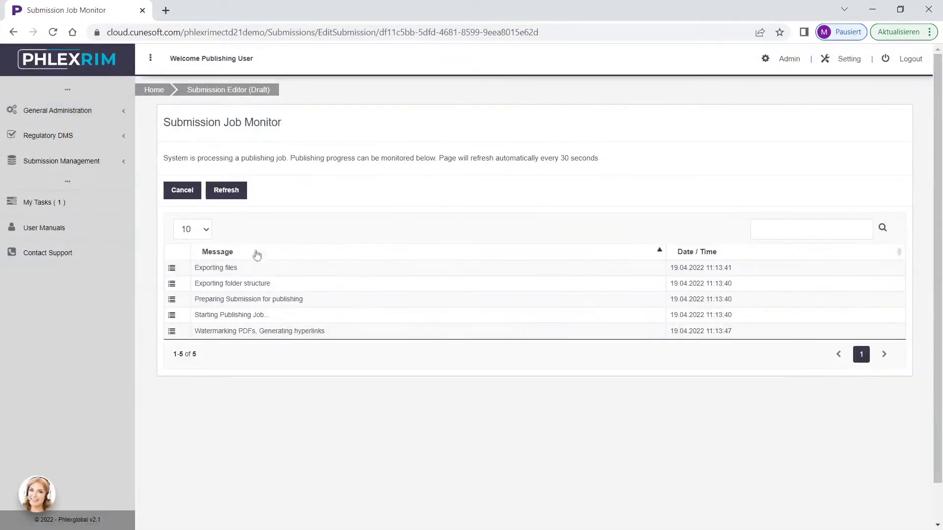
left_click(225, 194)
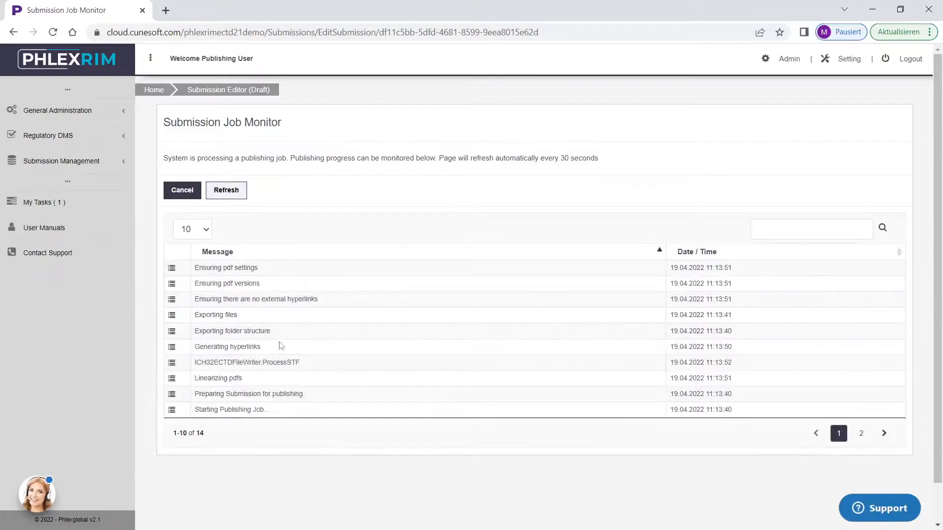
left_click(224, 196)
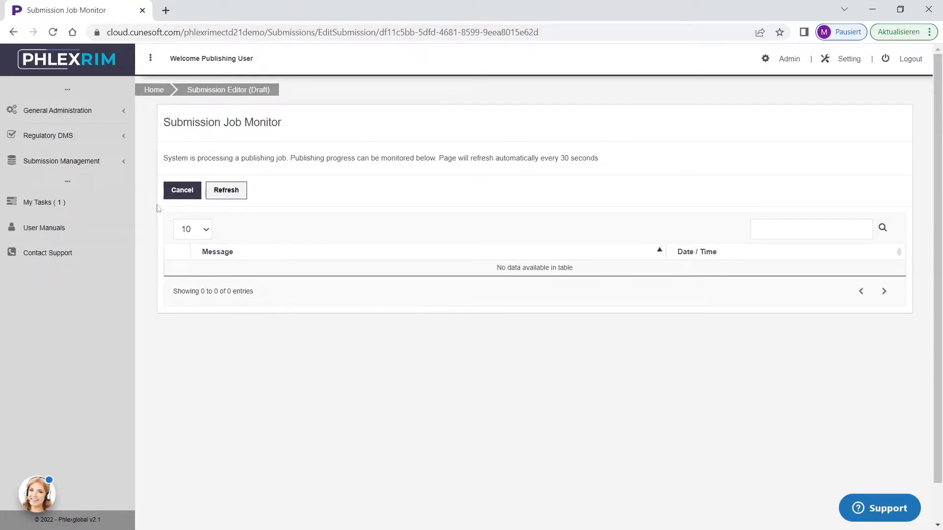
Step: Open the test submissions list and start validating the published Demo Product 333444 NDA draft
left_click(67, 167)
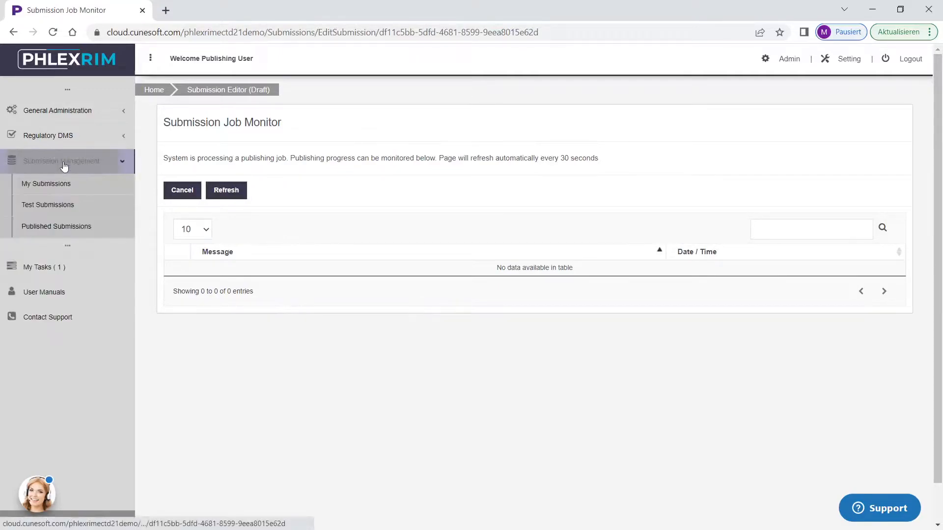
left_click(67, 207)
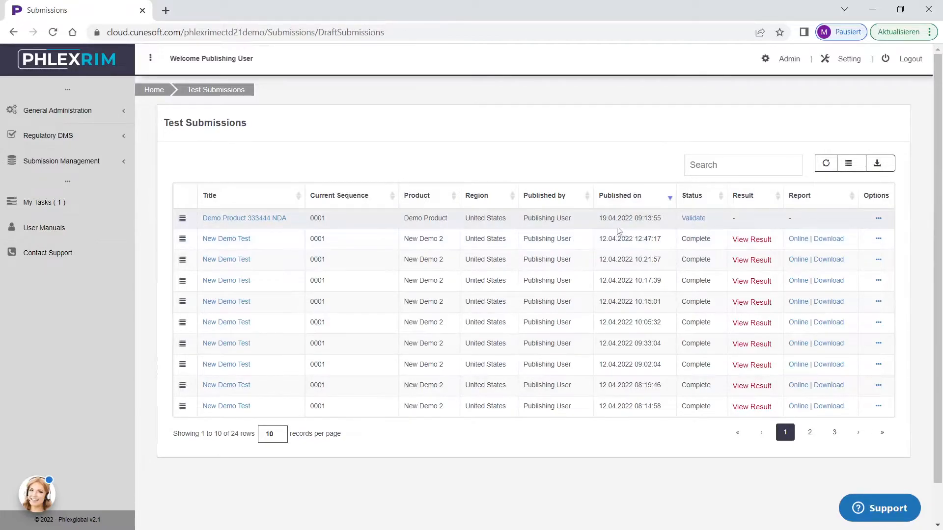
left_click(693, 218)
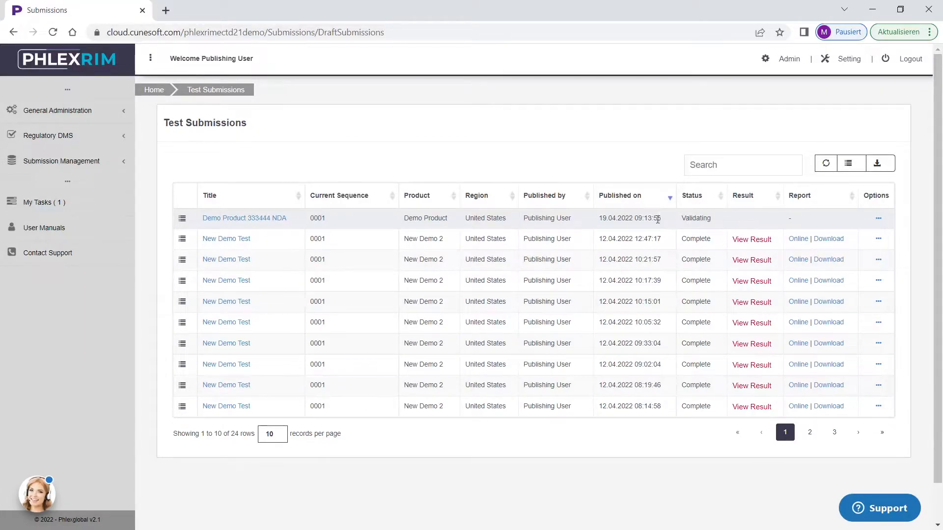
Step: Download the Demo Product 333444 NDA test submission and extract all files from its zip archive
left_click(237, 221)
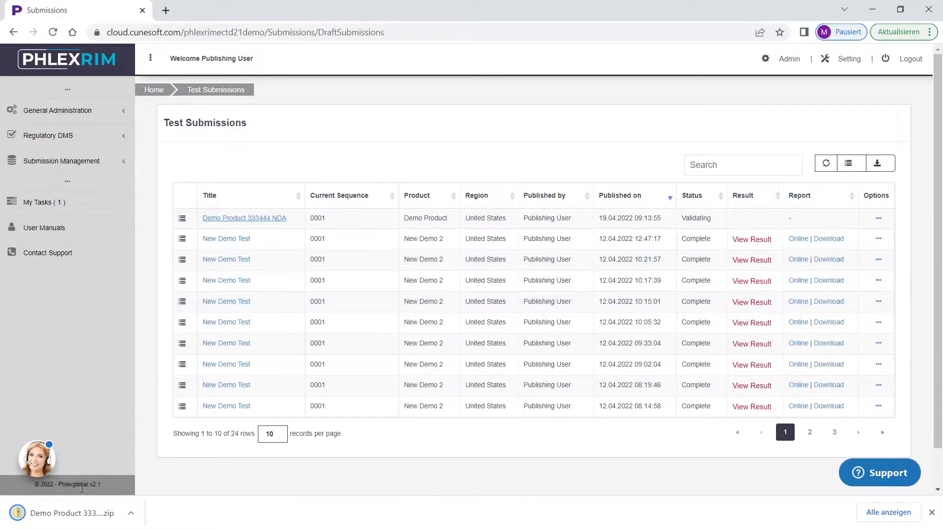
left_click(63, 514)
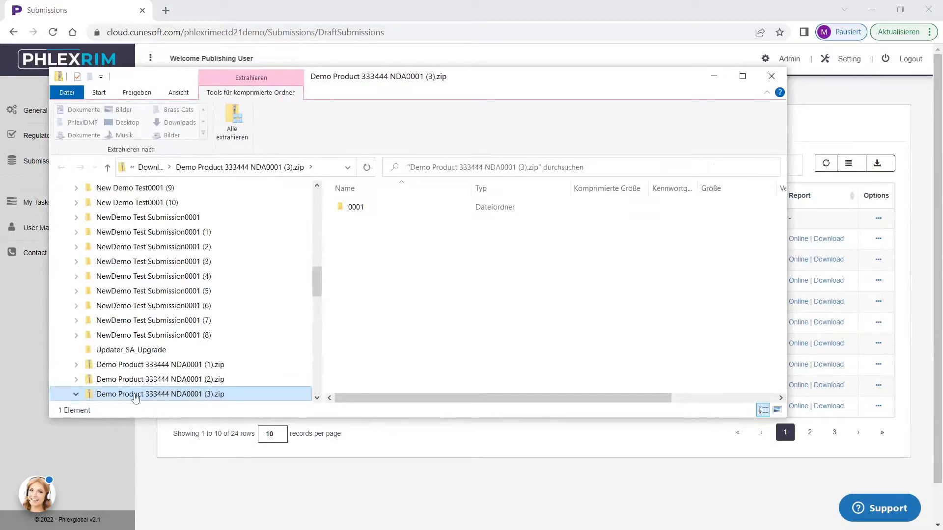
right_click(135, 397)
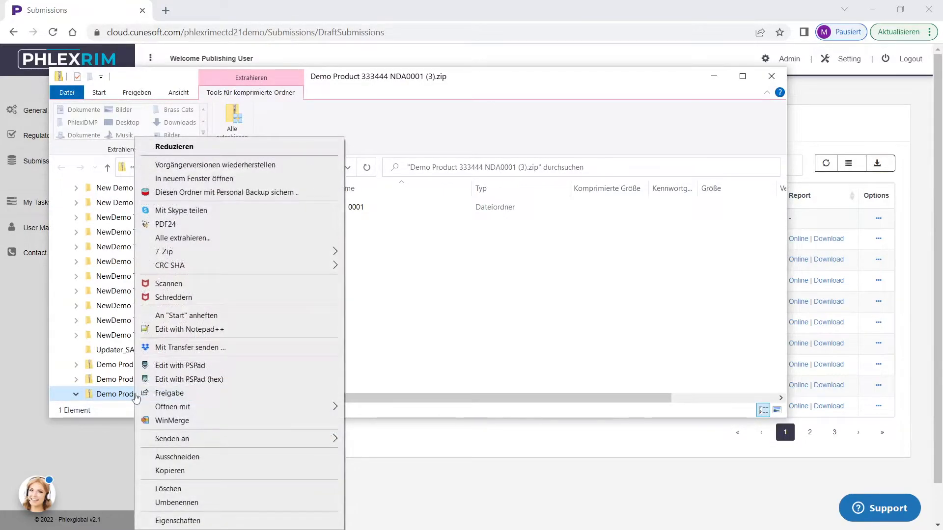
left_click(217, 239)
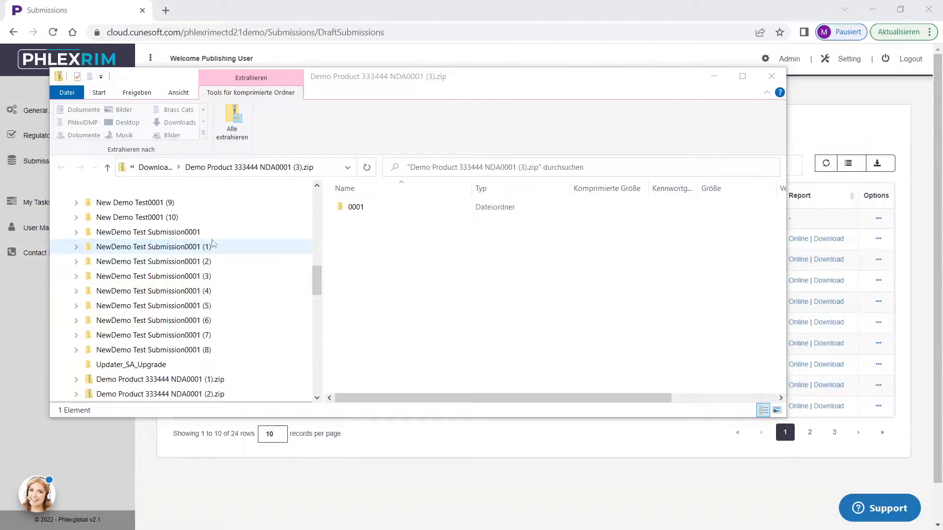
Step: Open index.xml in the extracted 0001 folder, inspect the linked 263 Pharmacology Tabulated Summary (1), and return to the test submissions list
double_click(369, 220)
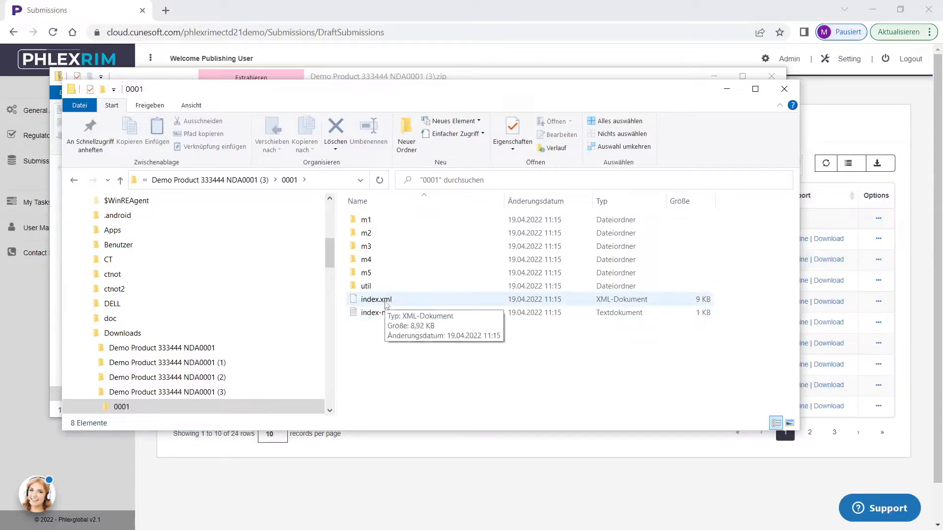
left_click(385, 306)
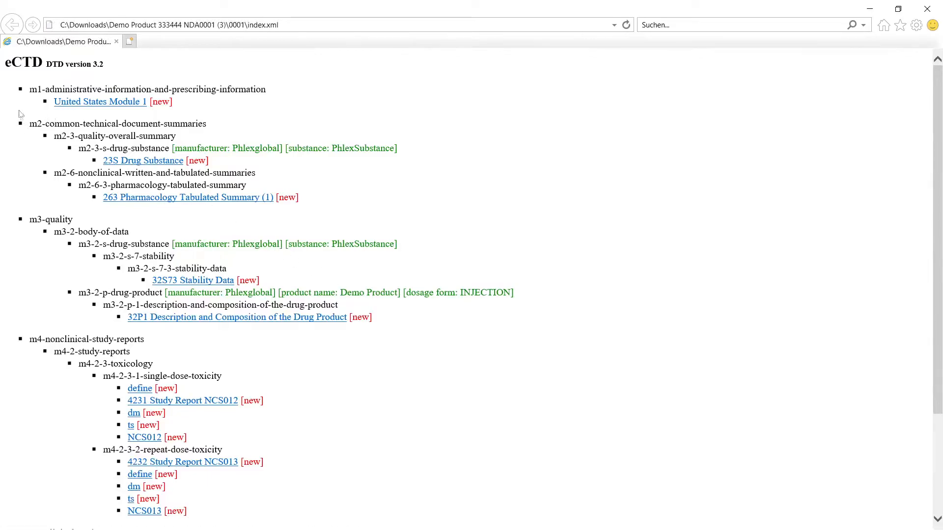
left_click(151, 199)
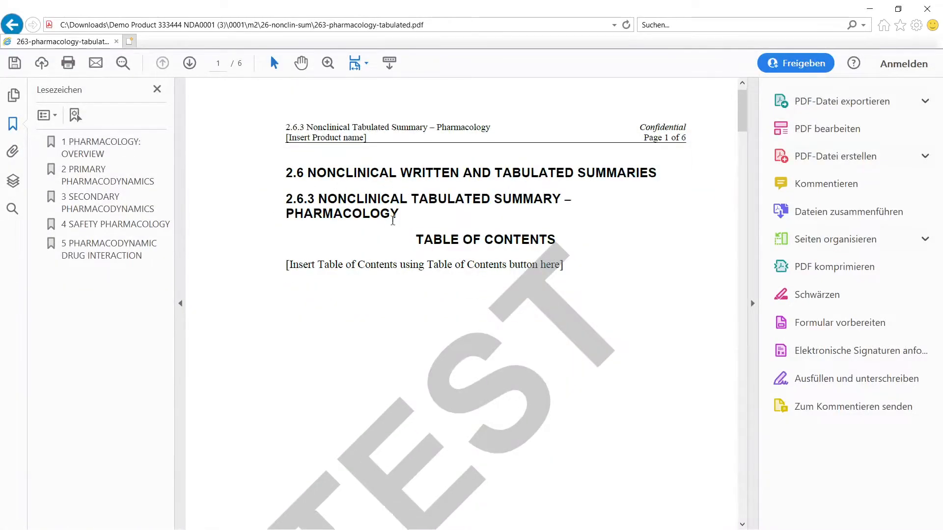
scroll(382, 237, "down", 3)
scroll(381, 227, "up", 2)
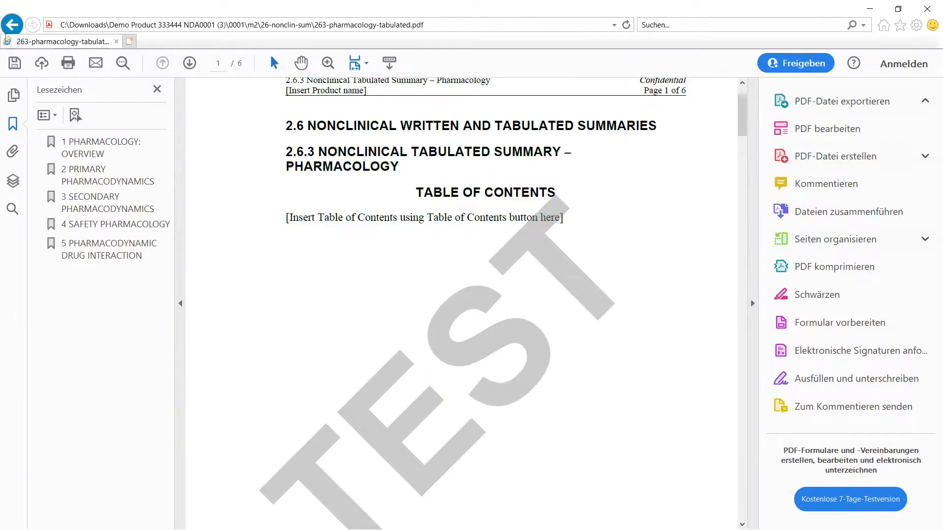
left_click(12, 24)
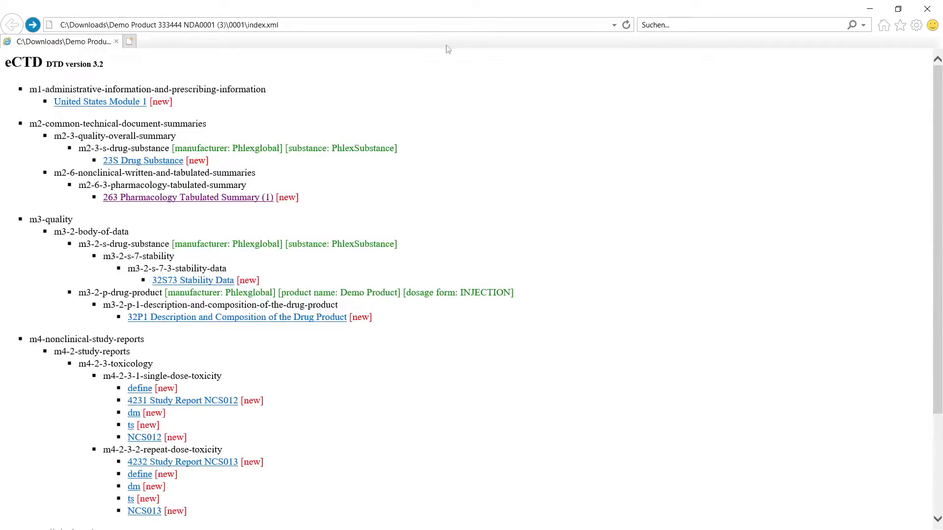
left_click(875, 5)
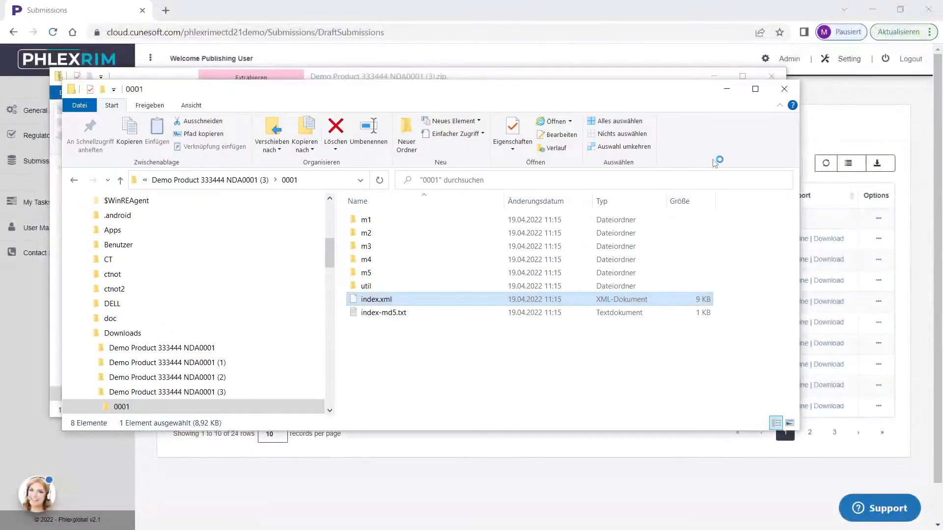
left_click(726, 89)
left_click(713, 76)
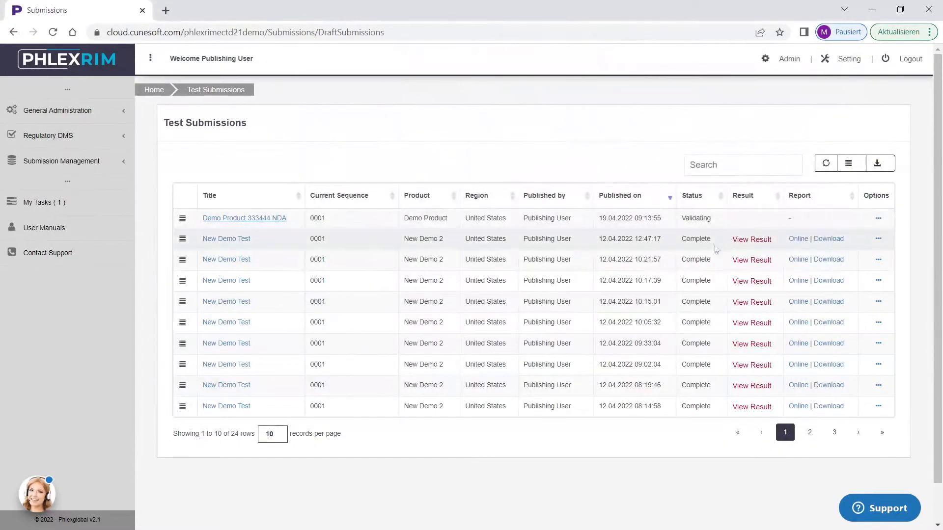
Step: Refresh the test submissions and check the validation status and result summary for Demo Product 333444 NDA
left_click(825, 166)
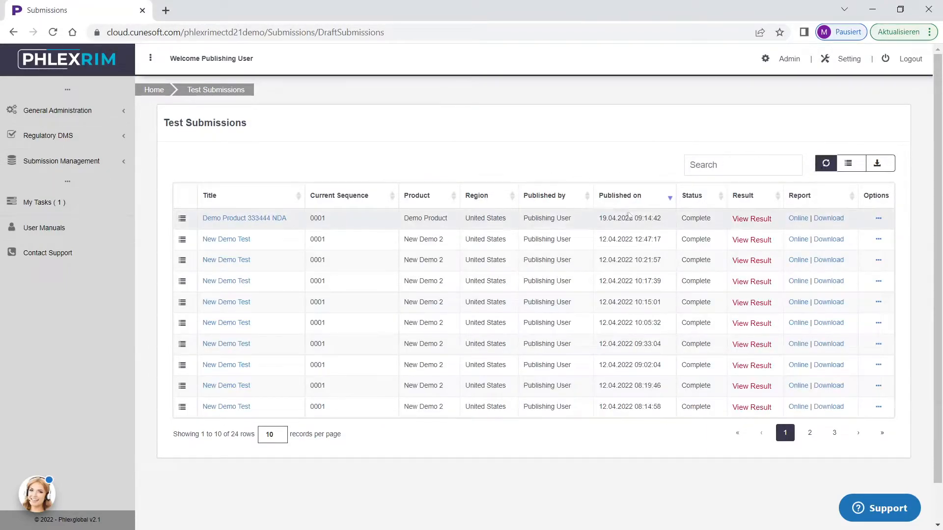
left_click_drag(680, 222, 718, 225)
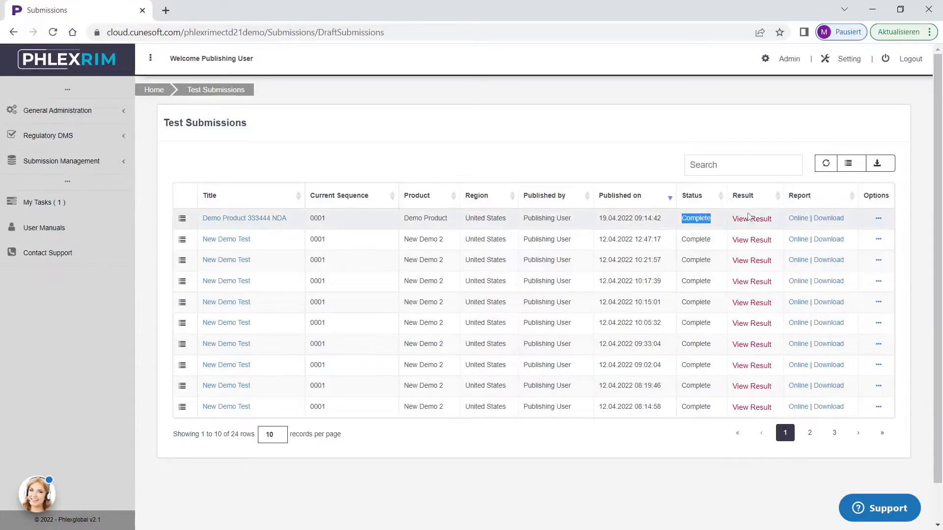
mouse_move(748, 218)
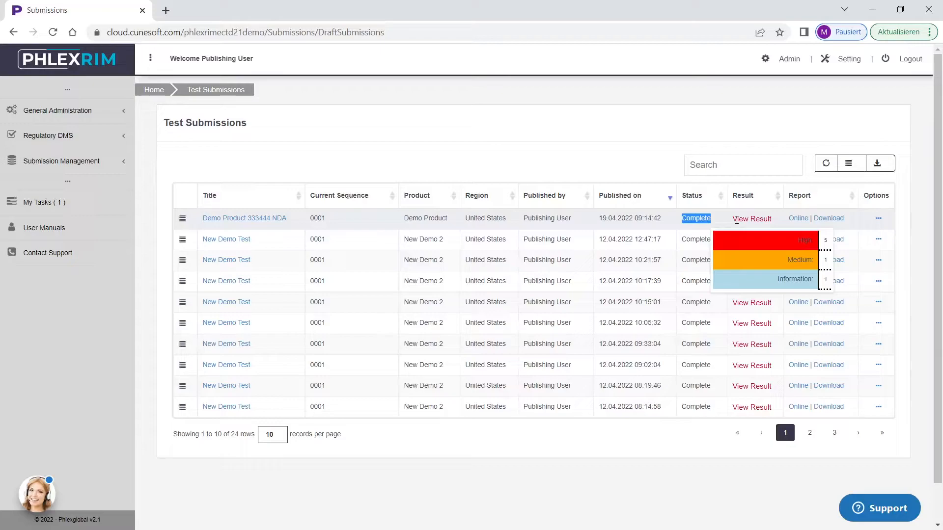
Step: Open the online validation report for Demo Product 333444 NDA and review the findings from the M1 DTD Version 3.3 section onward
left_click(796, 219)
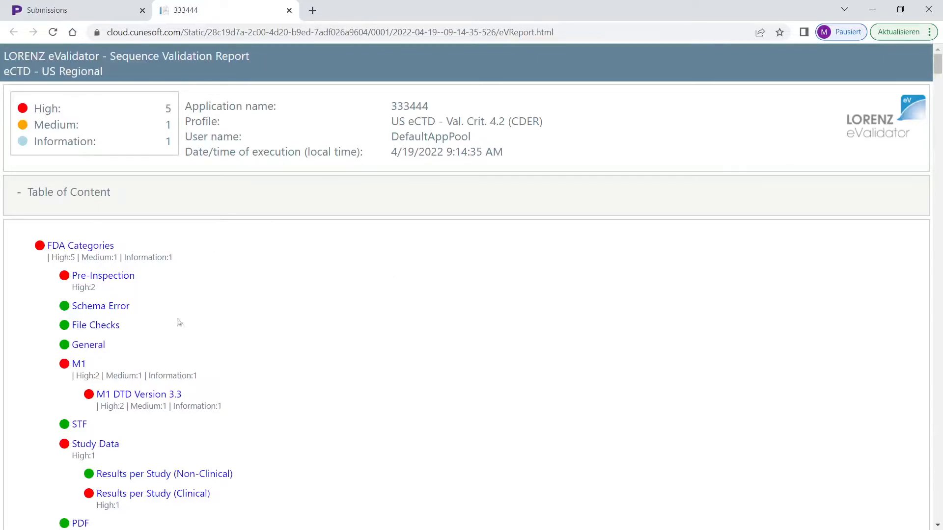
left_click(132, 393)
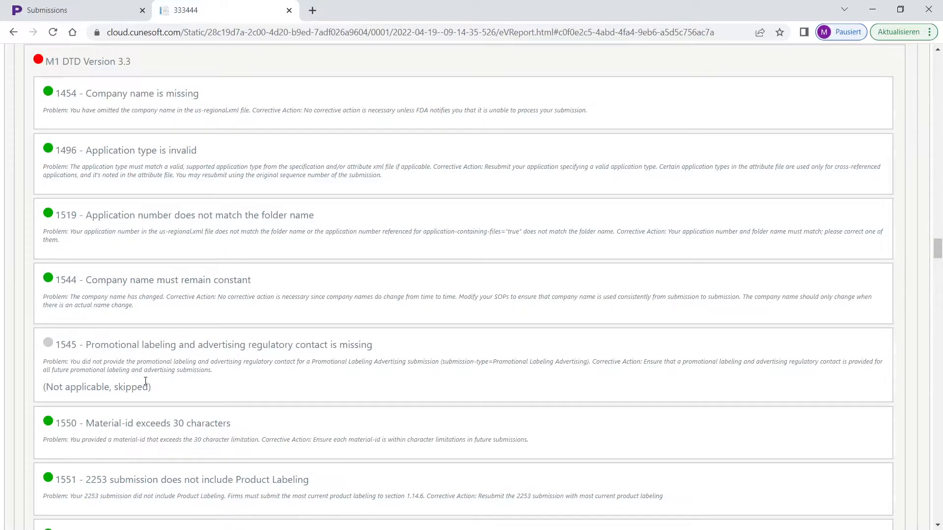
scroll(275, 312, "down", 10)
scroll(261, 290, "down", 20)
scroll(256, 275, "down", 15)
scroll(219, 250, "down", 5)
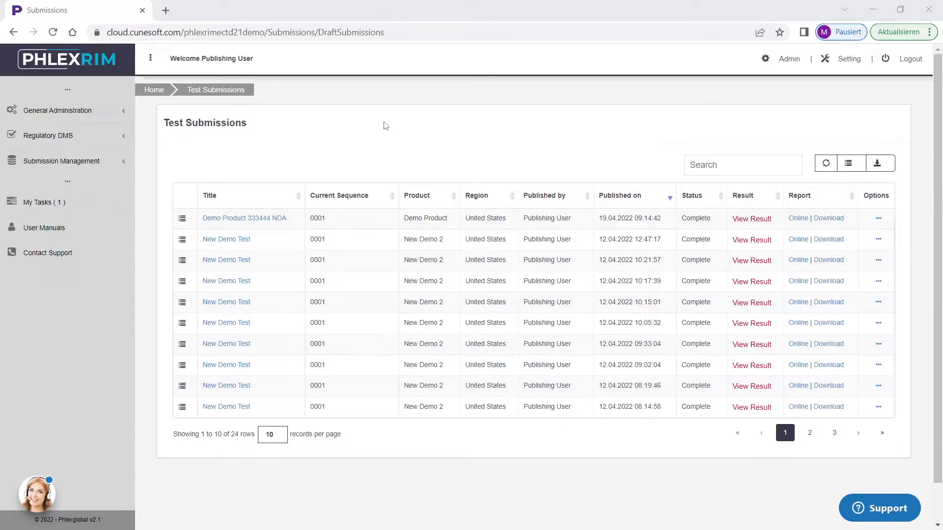
Step: Reopen the Demo Product 333444 NDA submission from My Submissions and start a productive publish as eCTD
left_click(73, 167)
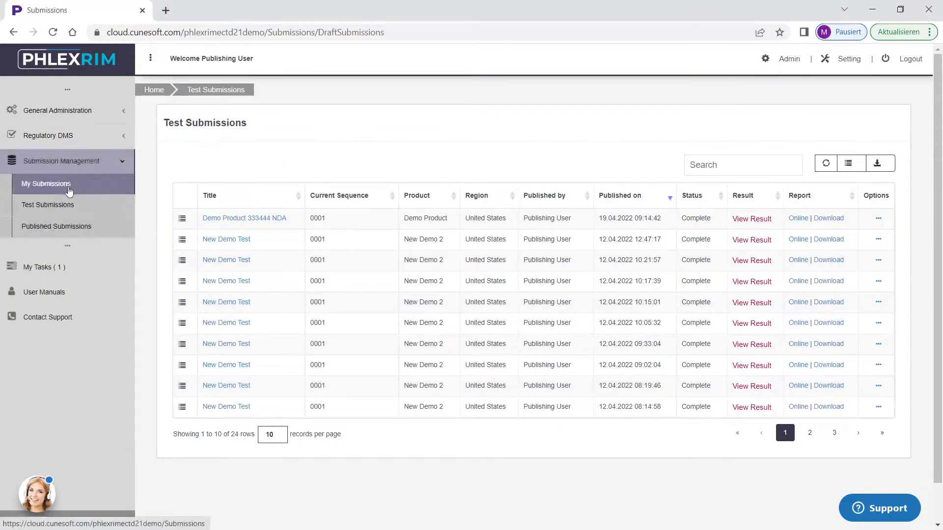
left_click(74, 185)
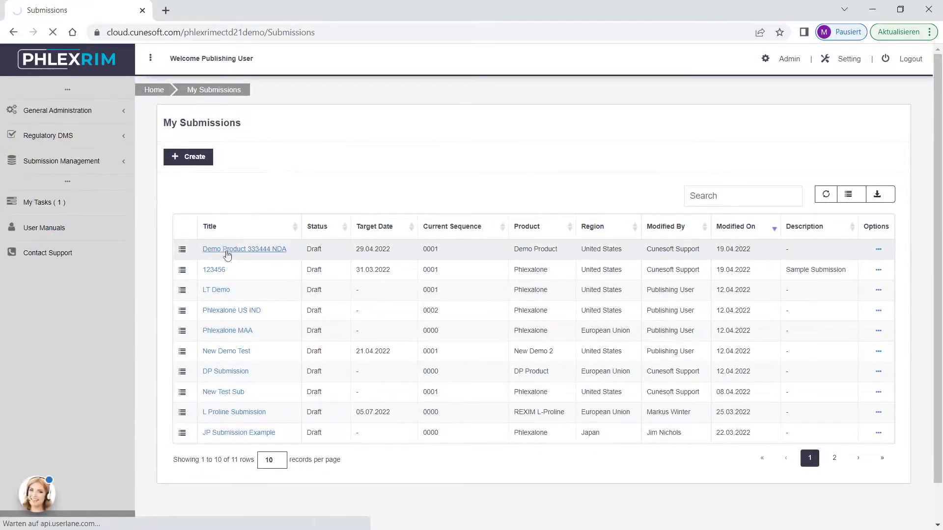
left_click(227, 249)
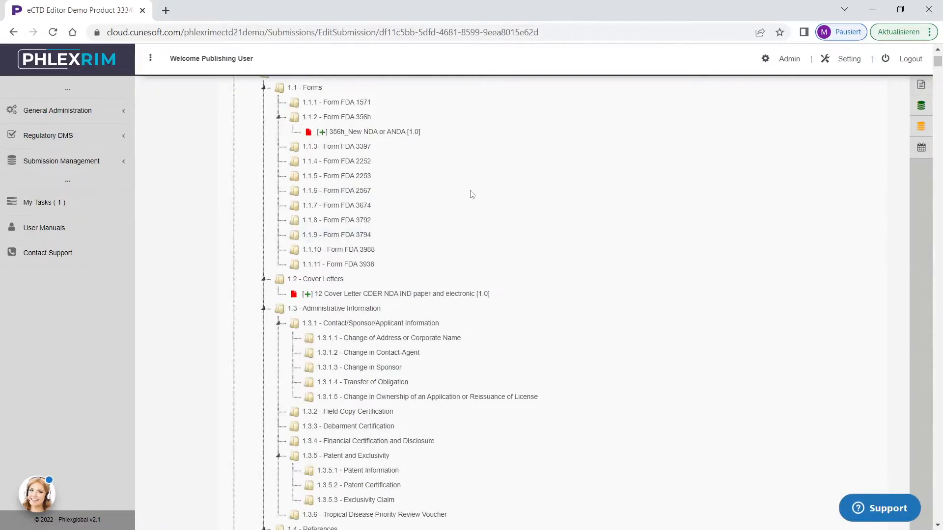
scroll(470, 194, "up", 5)
left_click(450, 189)
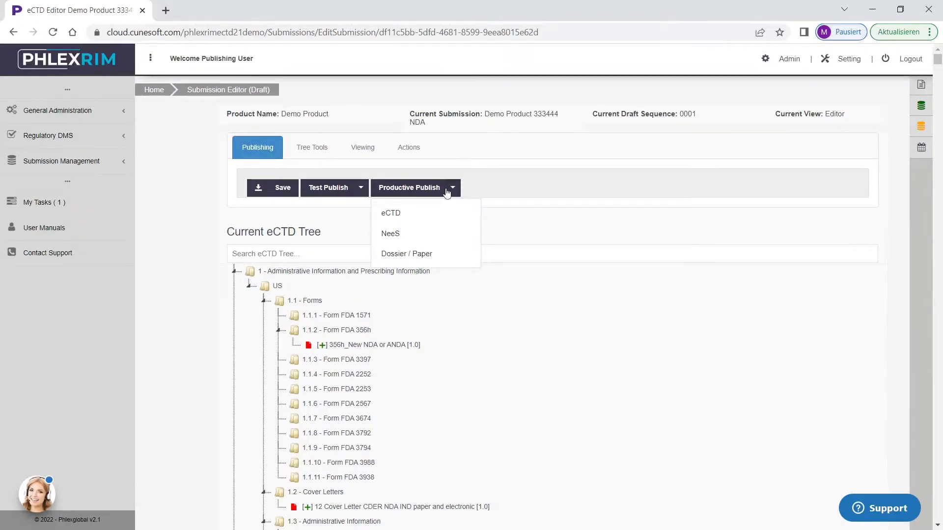
left_click(428, 213)
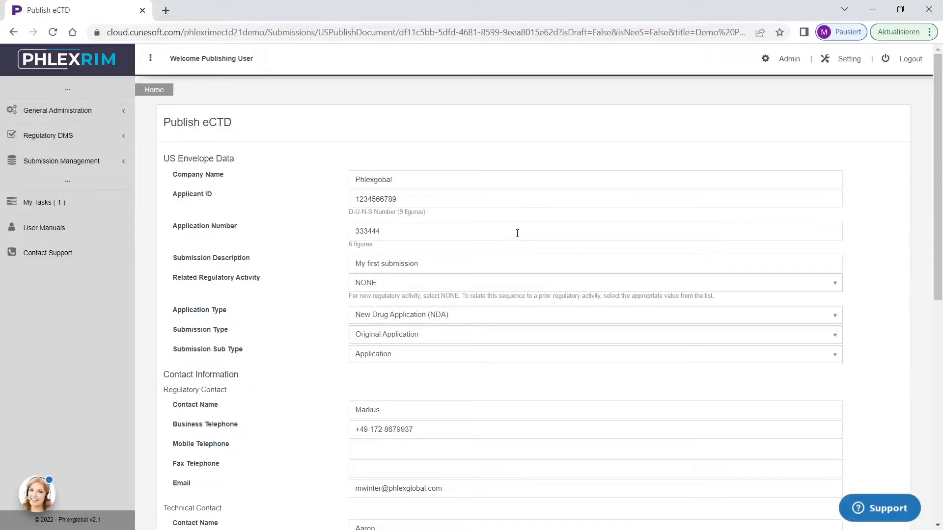
Step: Productively publish the eCTD with the prefilled US envelope data, and open Demo Product 333444 NDA to monitor its publishing job
scroll(517, 233, "down", 9)
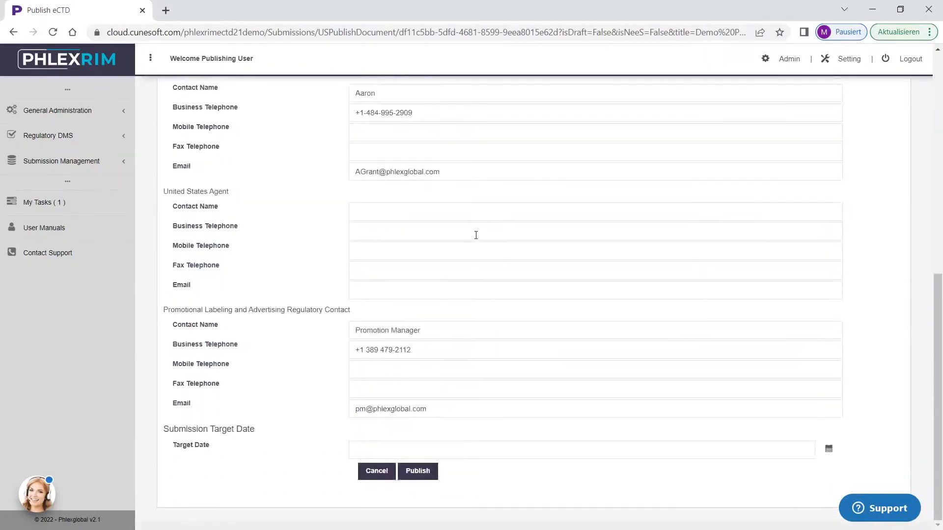
left_click(421, 480)
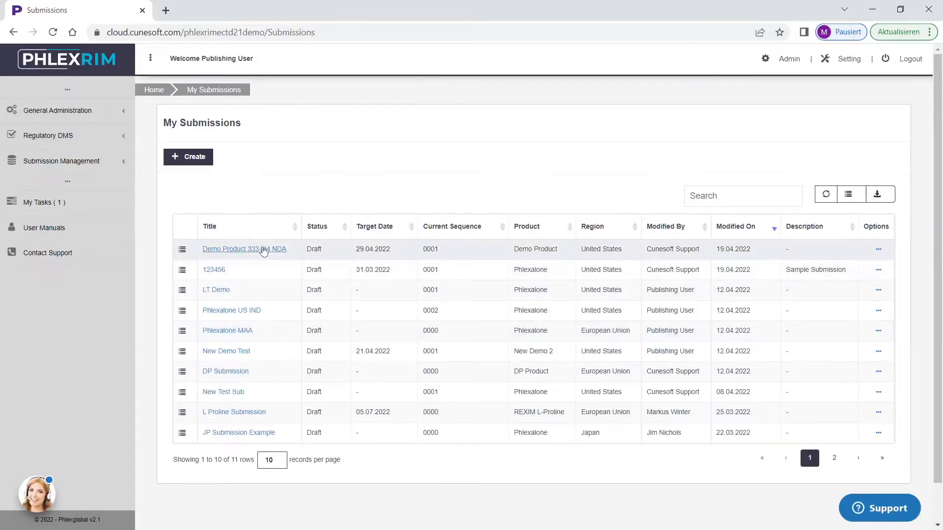
left_click(261, 249)
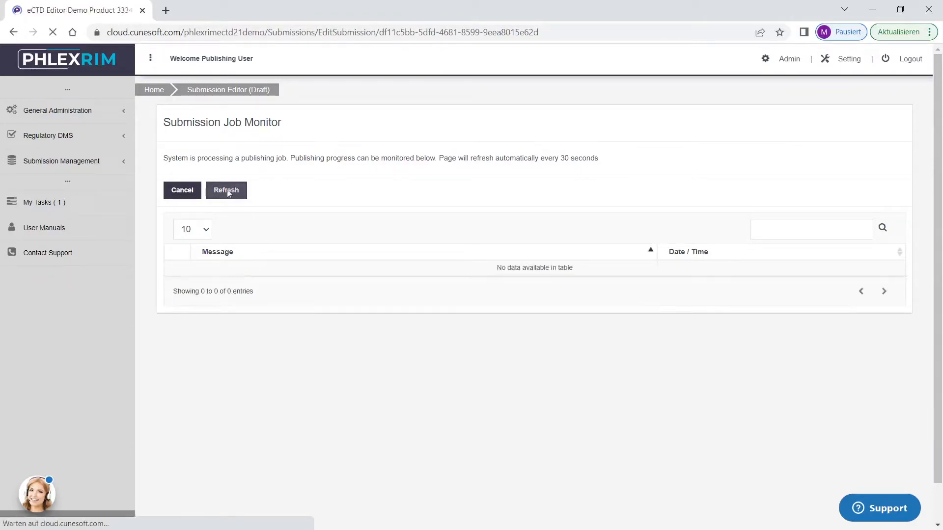
Step: Open the published submissions list and sort it by publication date with the newest submission first
left_click(67, 162)
left_click(54, 232)
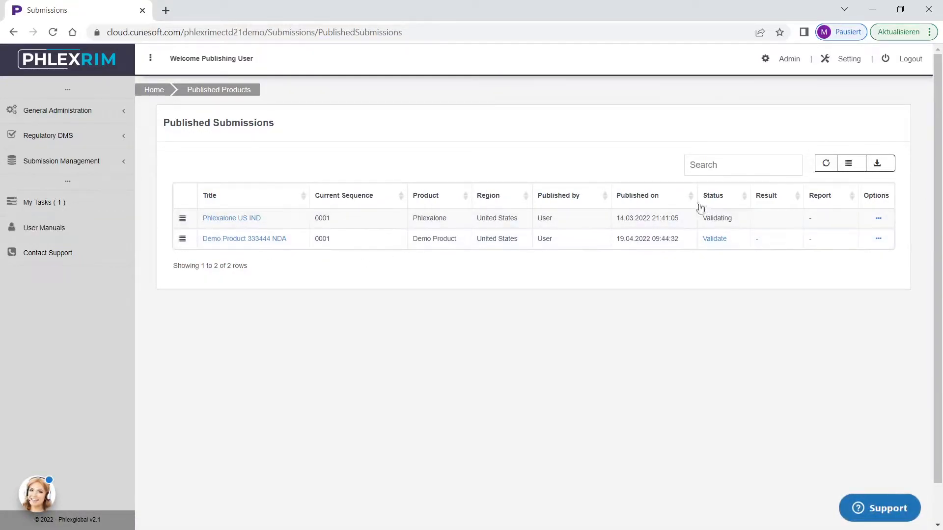
left_click(637, 196)
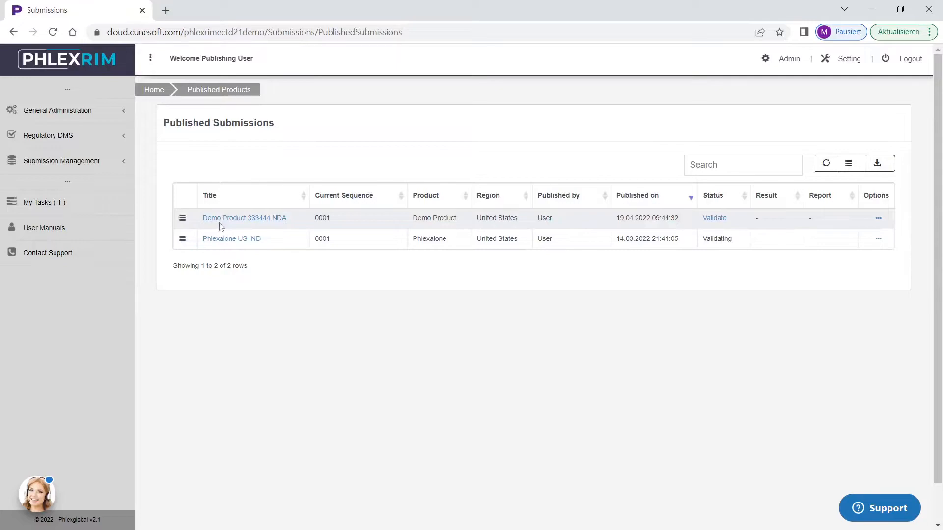
Step: Open the draft sequence 0002 of Demo Product 333444 NDA from My Submissions and view its eCTD tree
left_click(54, 162)
left_click(49, 187)
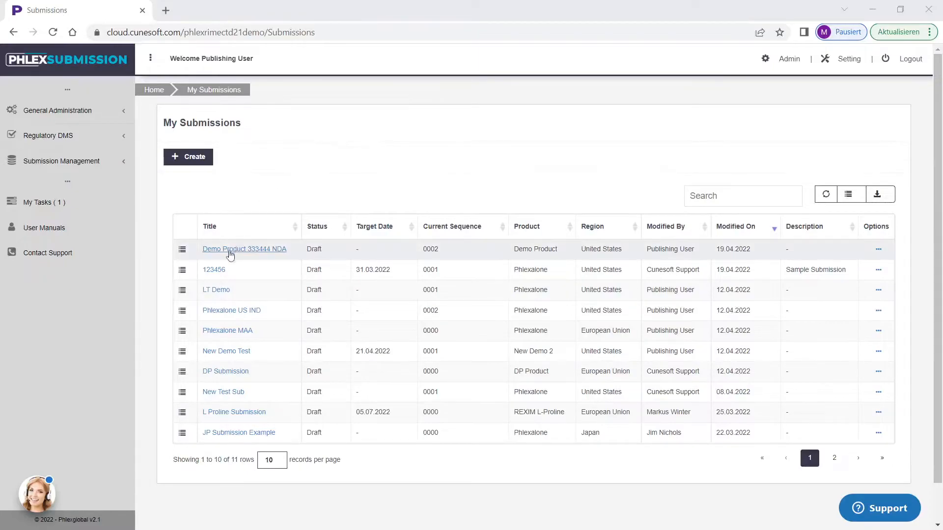
left_click(240, 252)
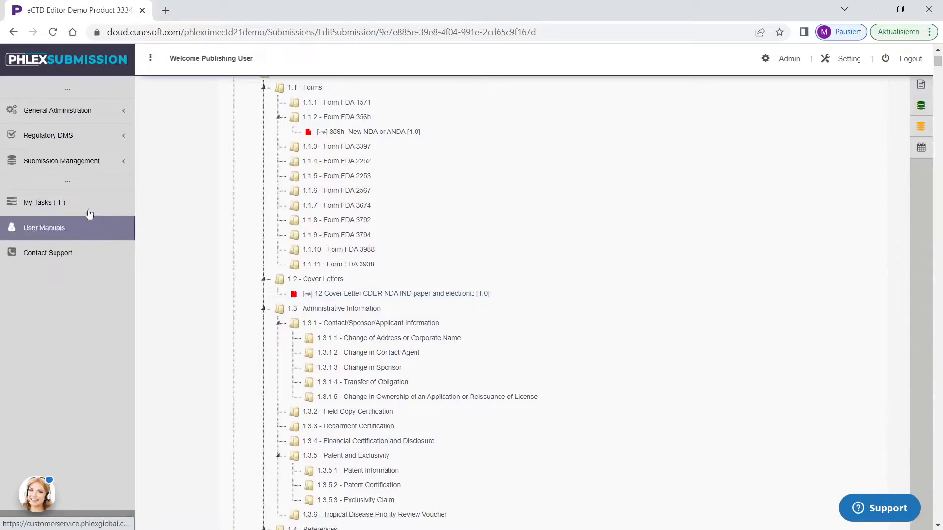
Step: In Demo Product's M2 folder in the Regulatory DMS, reset 263 Pharmacology Tabulated Summary (1) to draft and refresh the document list
left_click(54, 140)
left_click(56, 187)
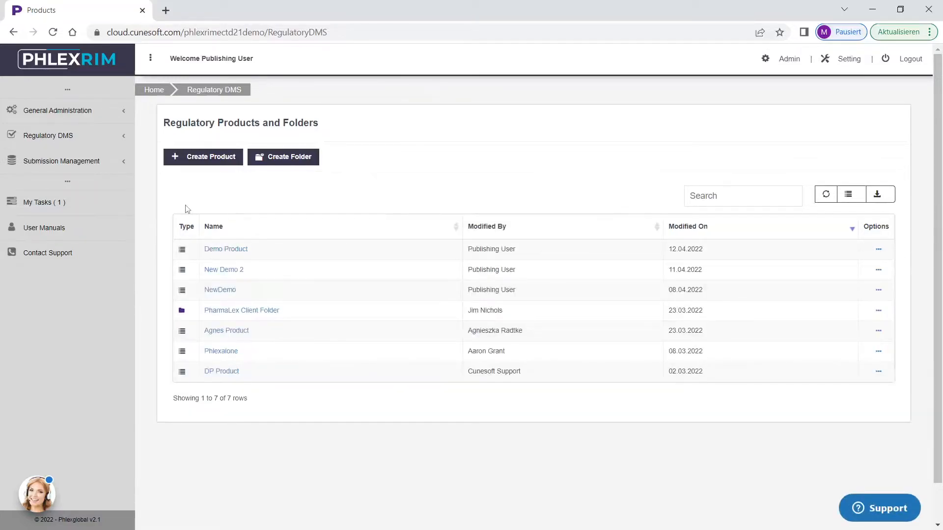
left_click(225, 253)
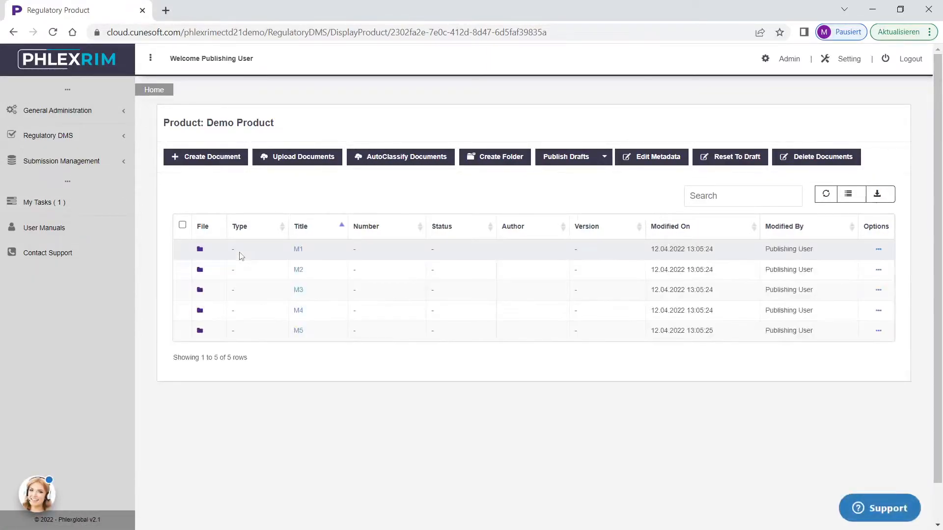
left_click(296, 272)
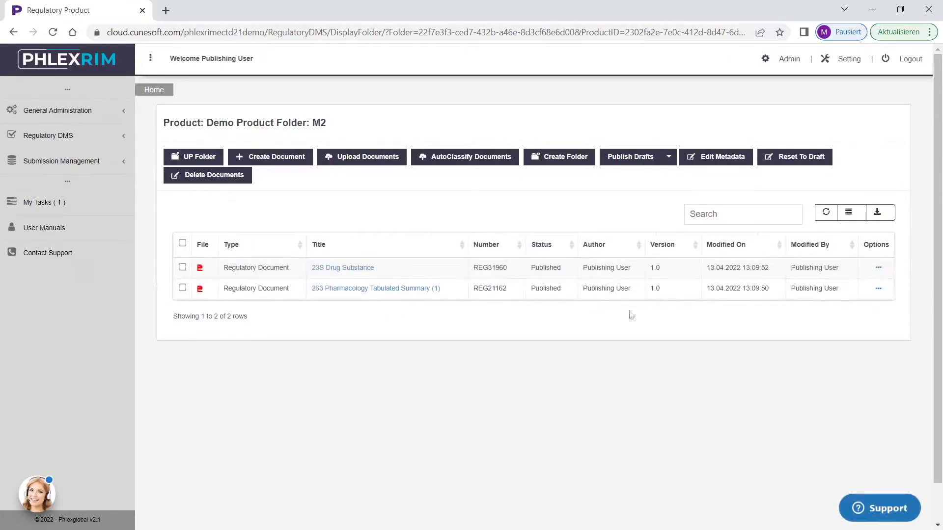
left_click(879, 289)
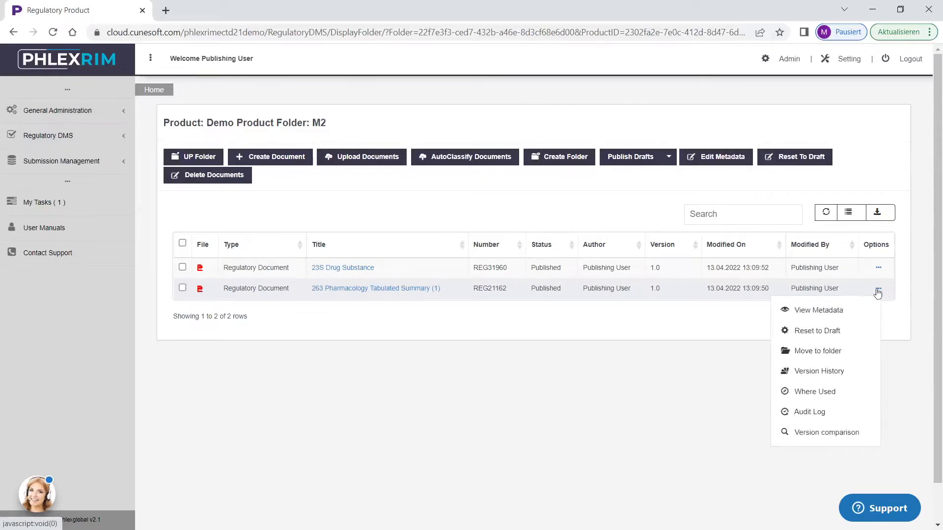
left_click(827, 332)
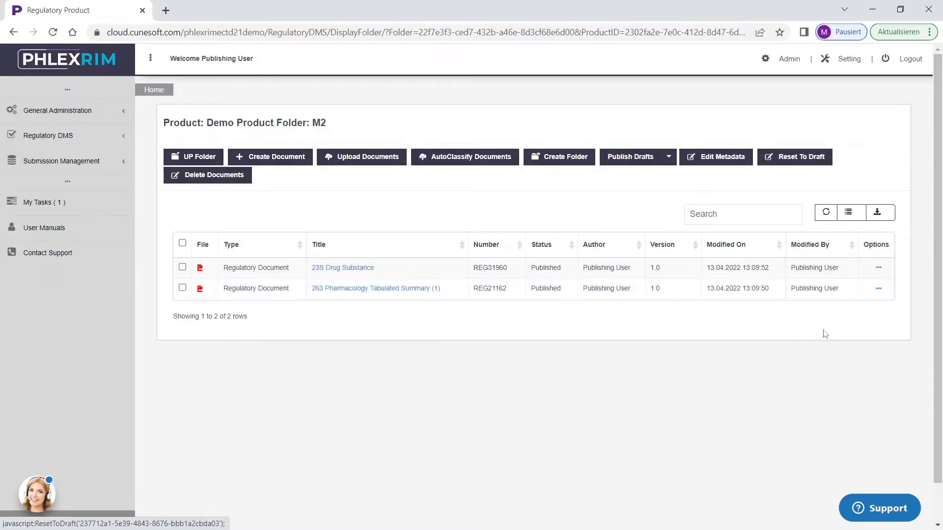
left_click(827, 215)
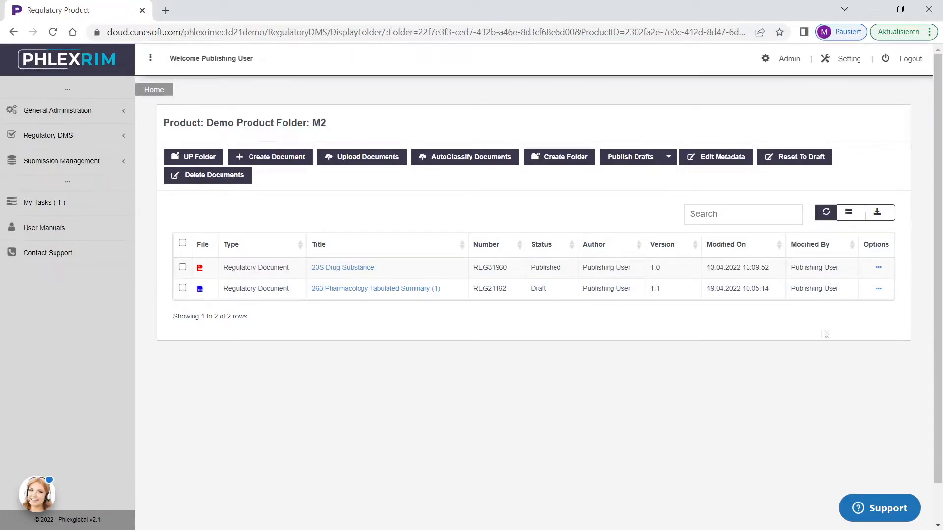
Step: Publish the draft 263 Pharmacology Tabulated Summary (1) in the M2 folder and refresh the document list
left_click(879, 290)
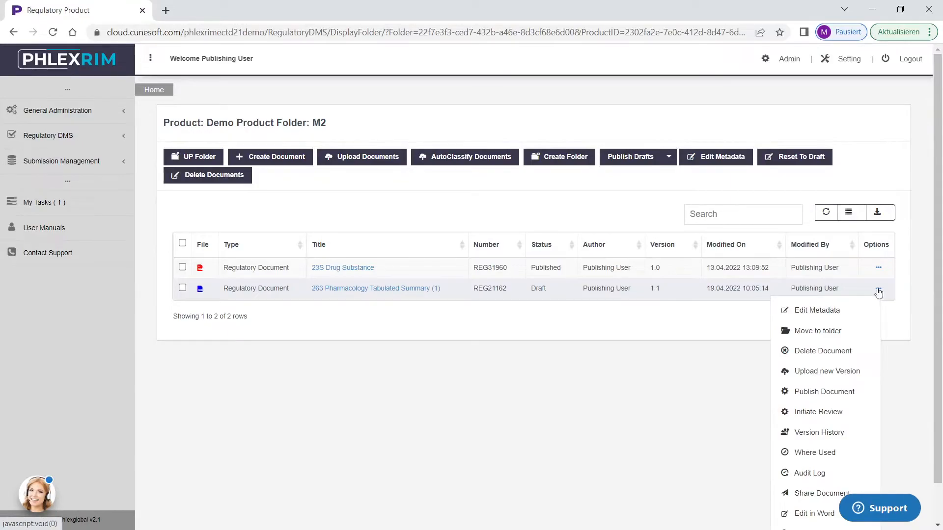
left_click(832, 392)
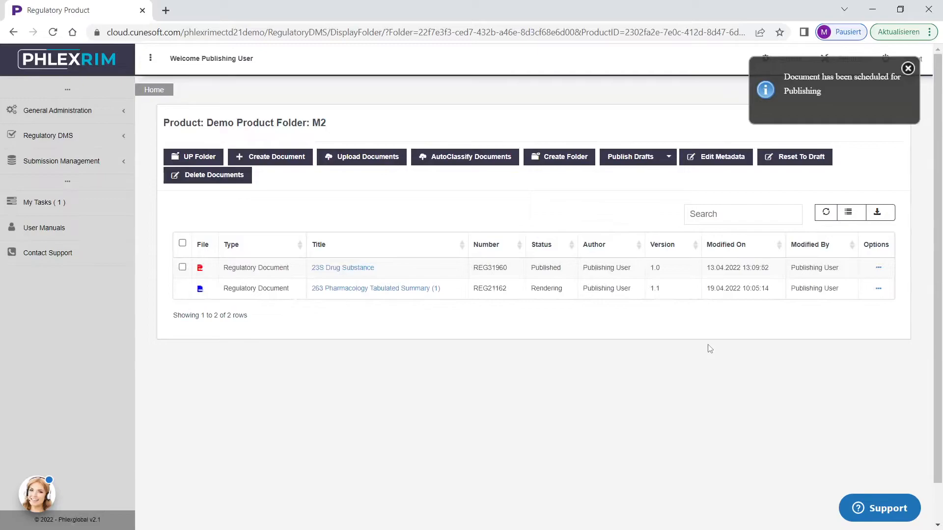
left_click(826, 215)
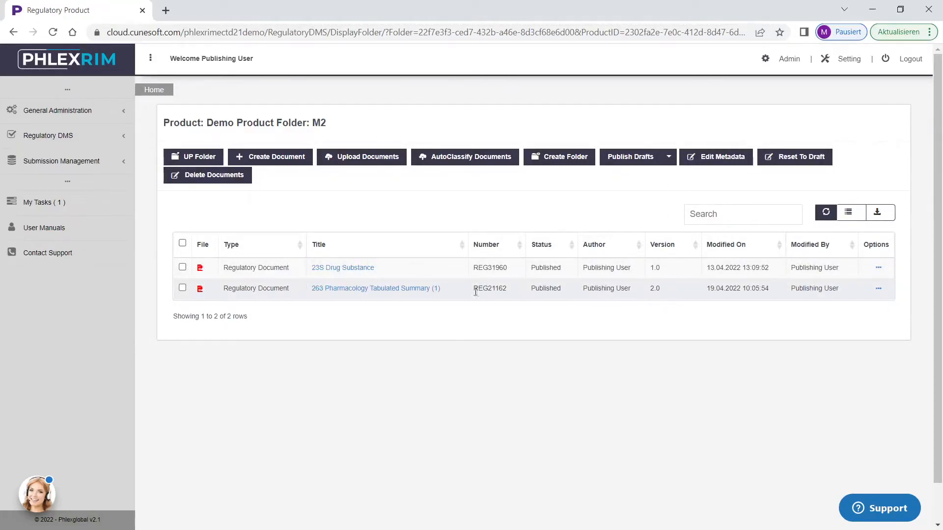
Step: Reopen Demo Product 333444 NDA from My Submissions, collapse module 1, and check the document version listed under 2.6.3 Pharmacology Tabulated Summary
left_click(68, 161)
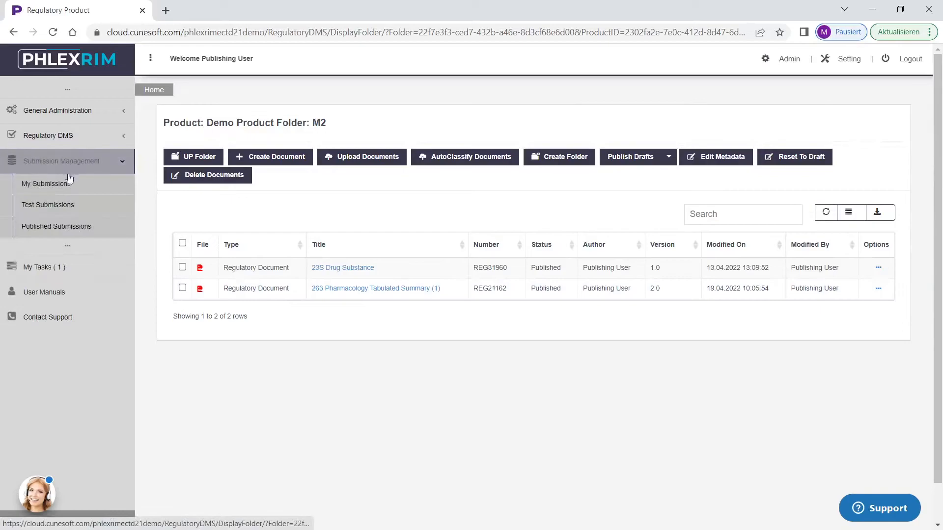
left_click(70, 186)
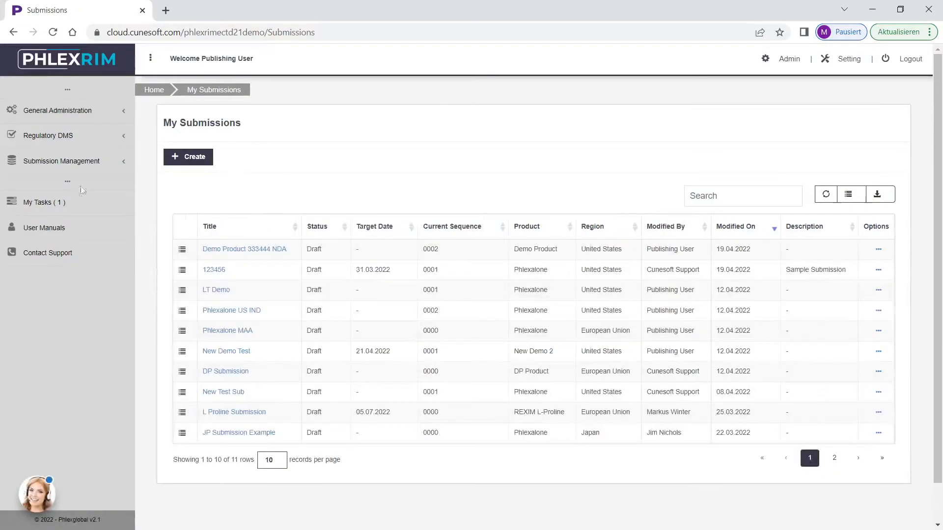
left_click(226, 252)
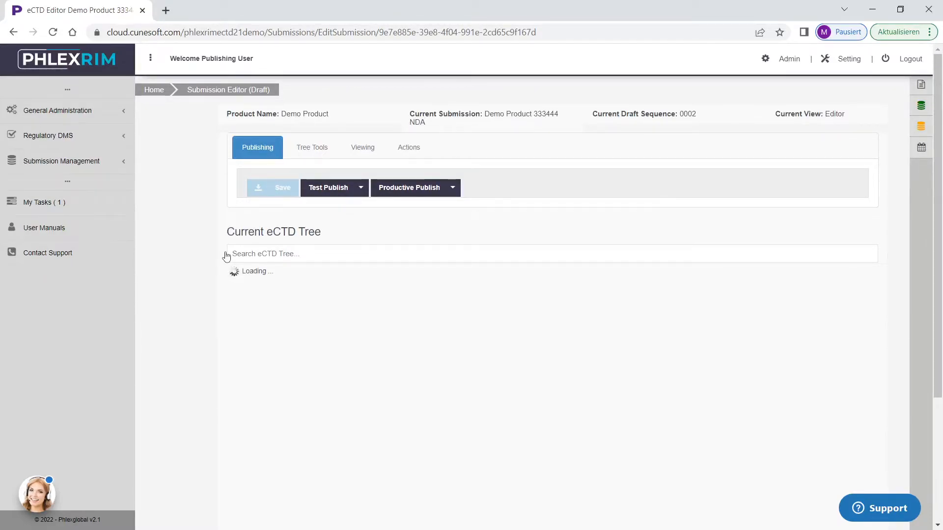
scroll(226, 257, "down", 5)
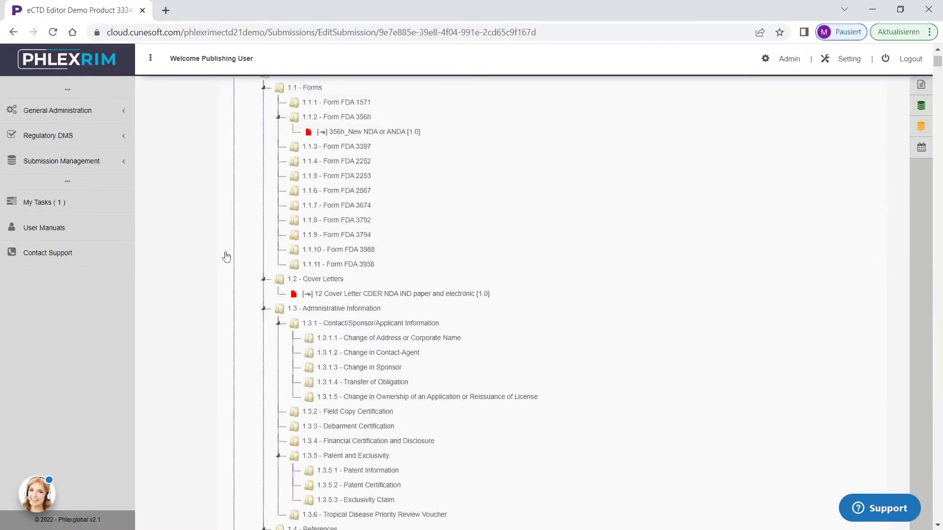
scroll(246, 192, "up", 5)
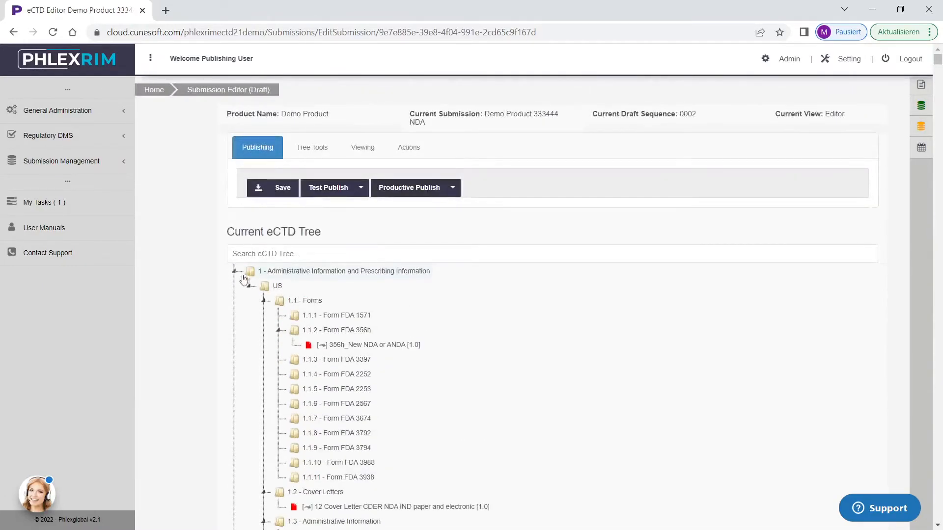
left_click(235, 271)
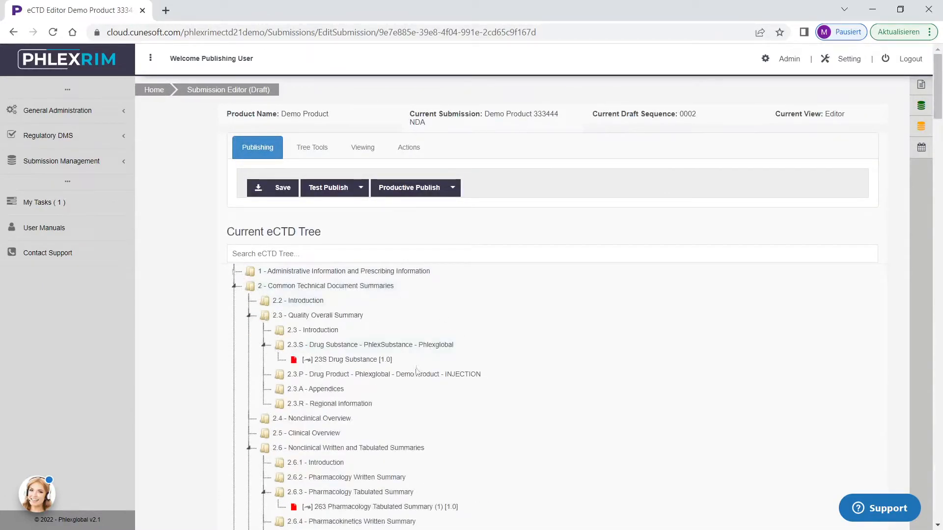
scroll(344, 378, "down", 3)
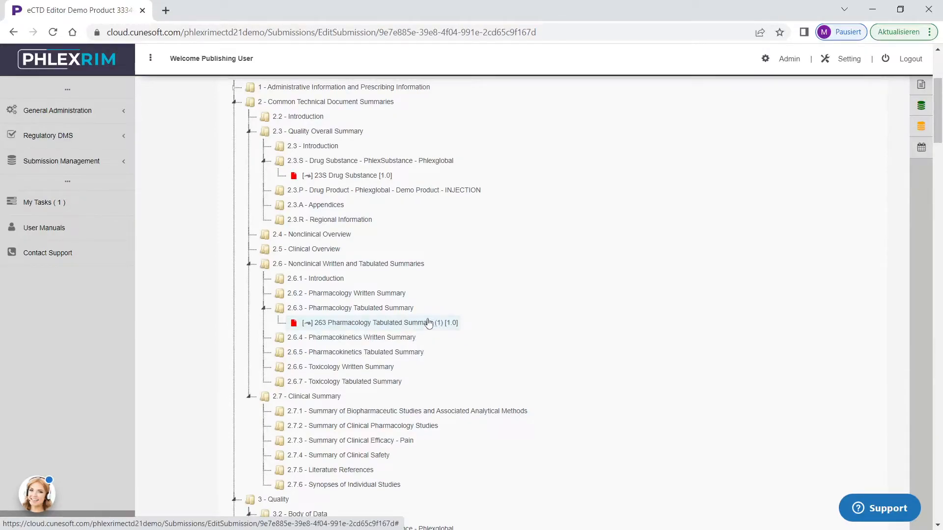
scroll(431, 323, "up", 3)
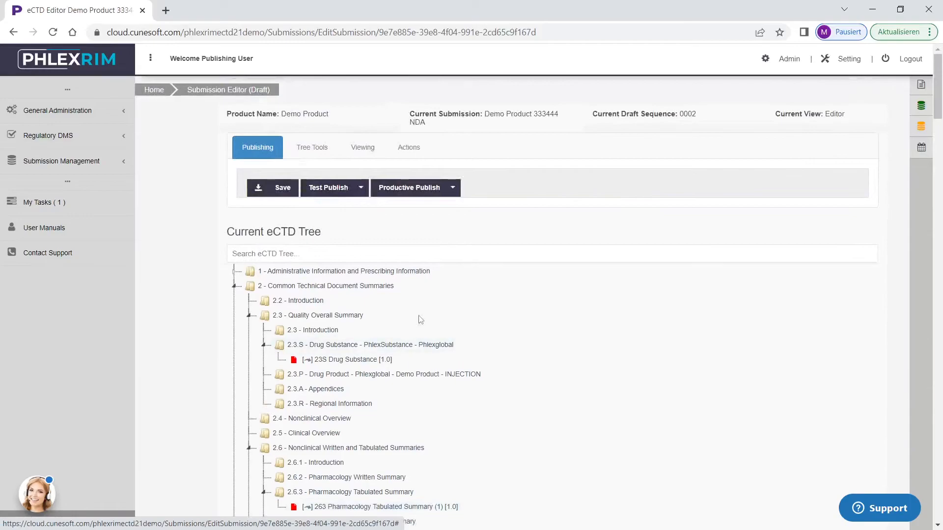
Step: Update the document versions in the eCTD tree, and collapse module 1 to check the document under 2.6.3 Pharmacology Tabulated Summary
left_click(302, 153)
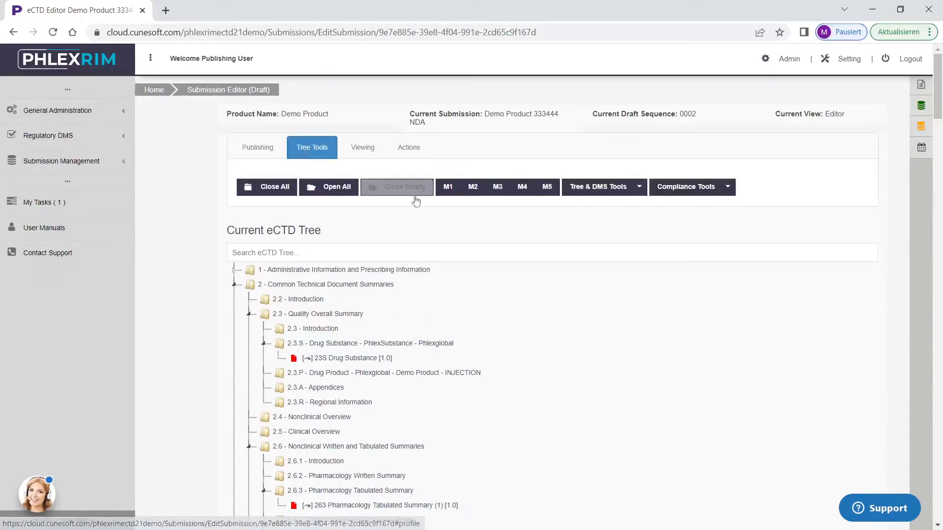
left_click(640, 188)
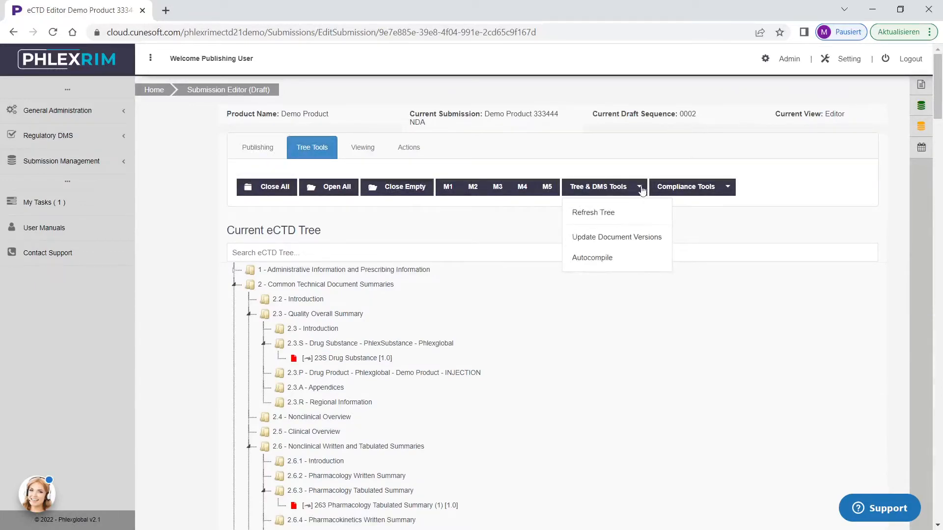
left_click(612, 238)
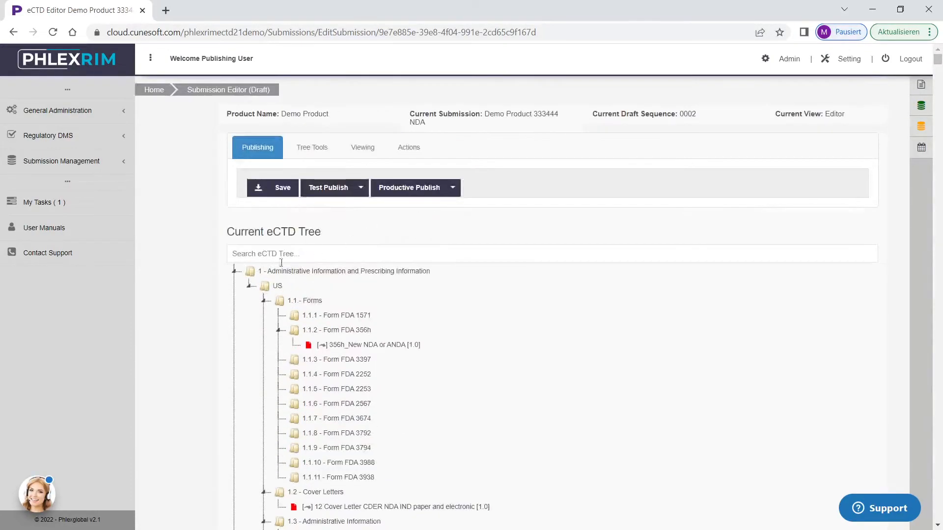
left_click(234, 272)
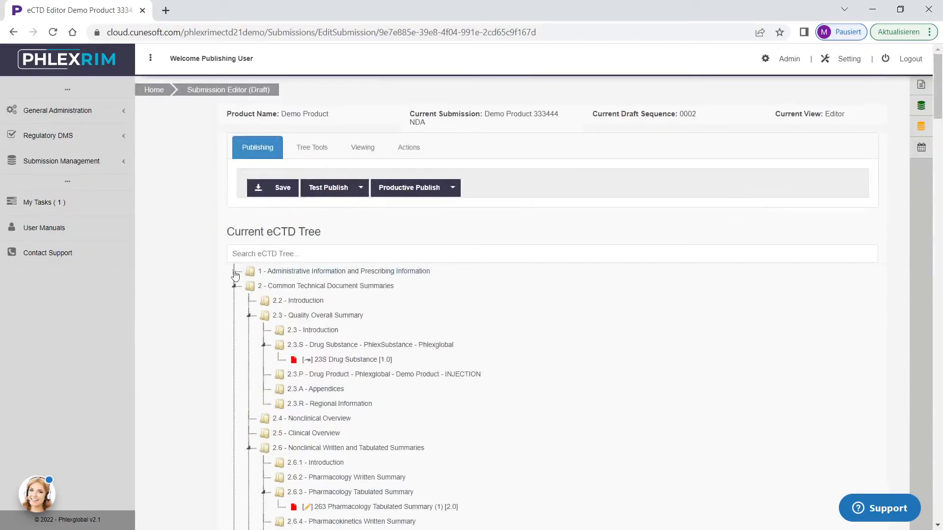
scroll(417, 305, "down", 1)
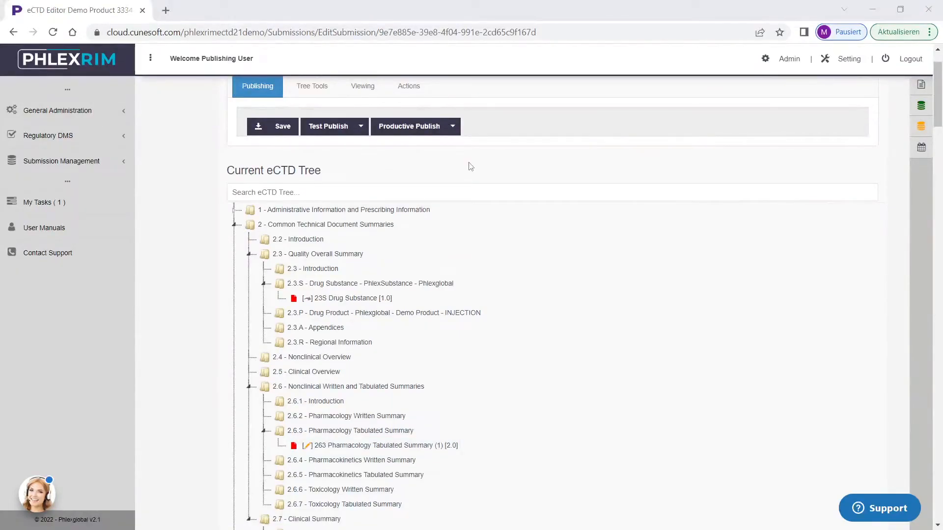
Step: Look at the available viewing options for the submission and save the updated eCTD tree
left_click(364, 93)
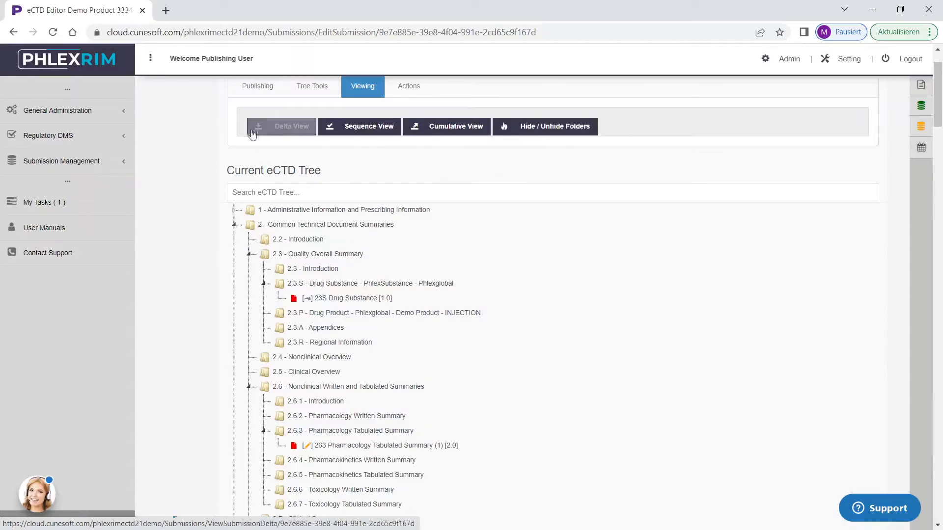
left_click(255, 89)
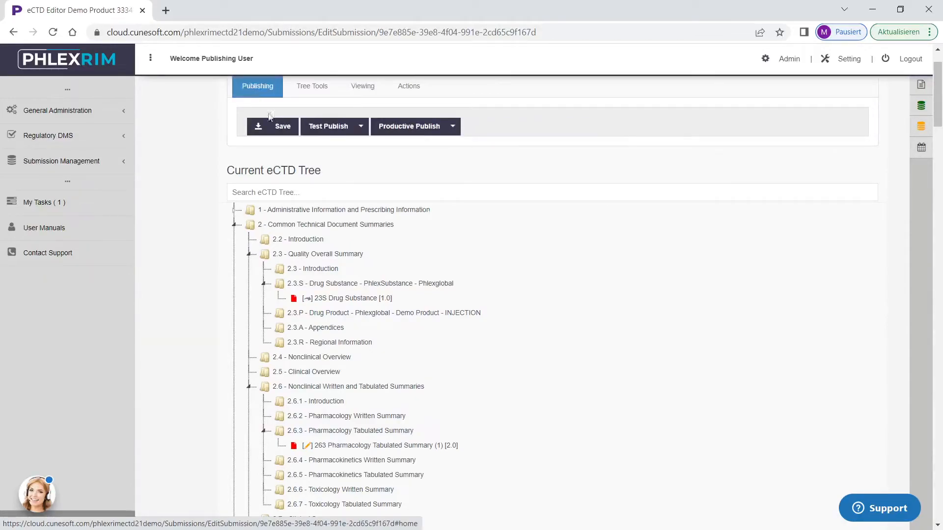
left_click(284, 128)
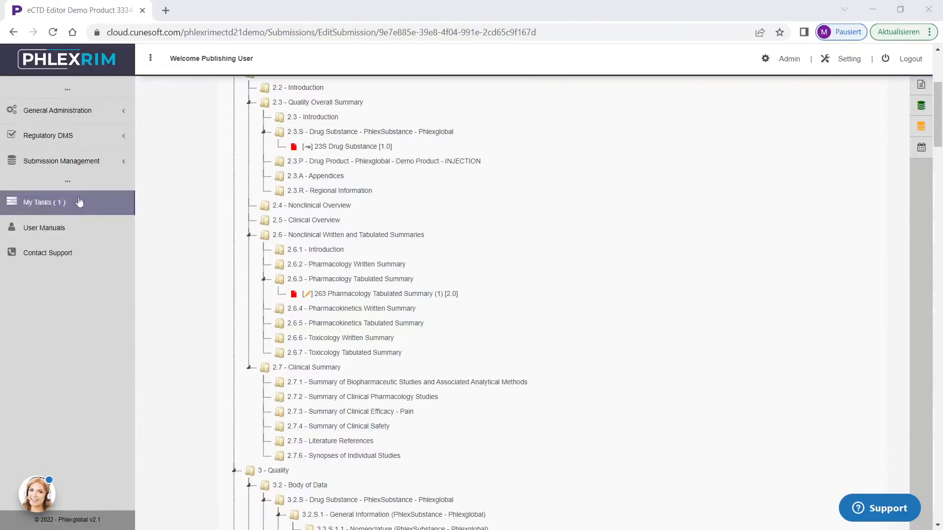
Step: Start a copy of the Demo Product 333444 NDA submission from My Submissions and title it "Canada Demo Product 333444"
left_click(75, 154)
left_click(65, 183)
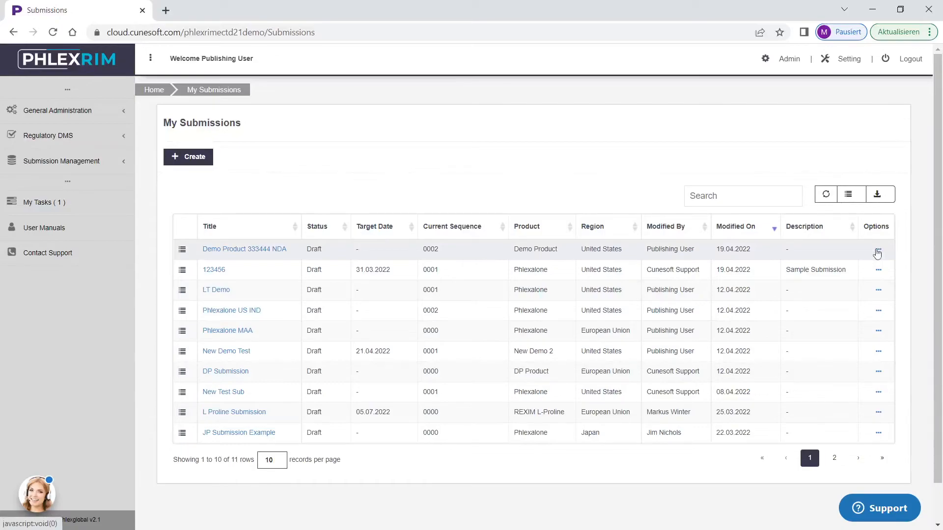
left_click(878, 252)
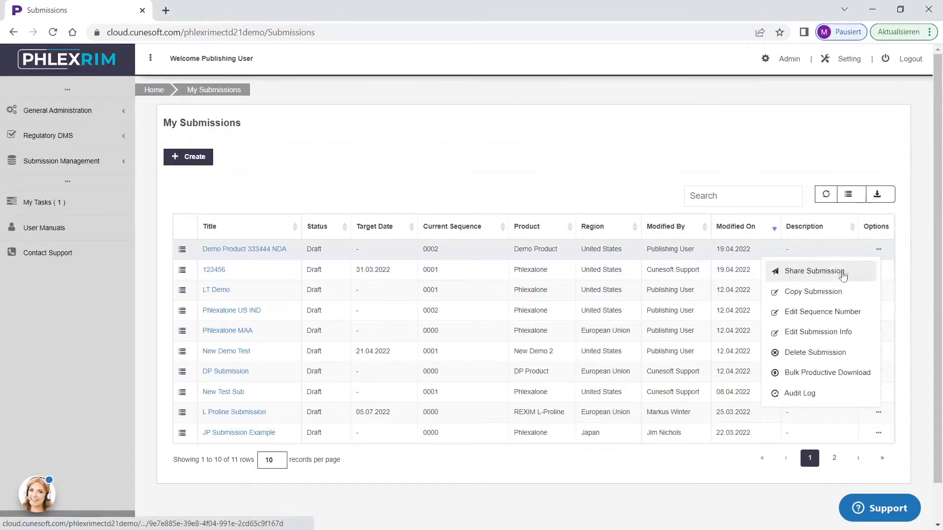
left_click(831, 293)
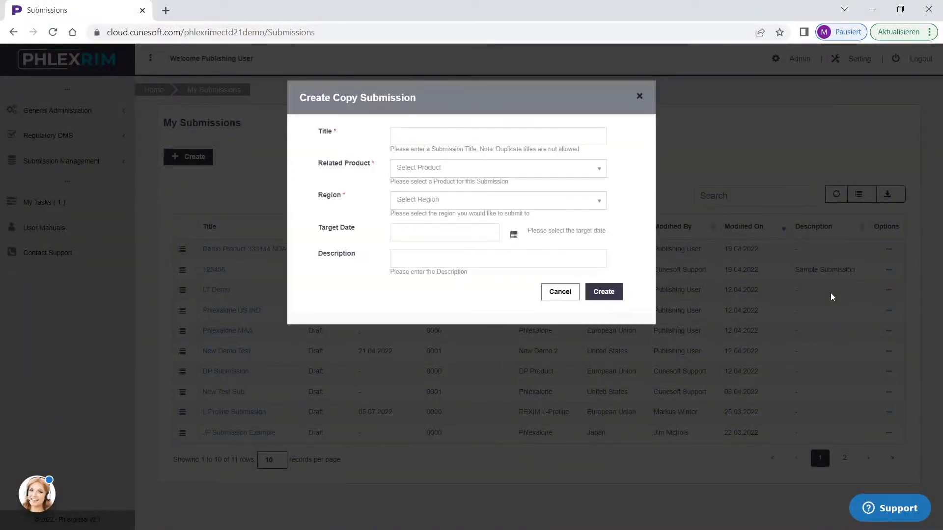
left_click(443, 135)
type("Can")
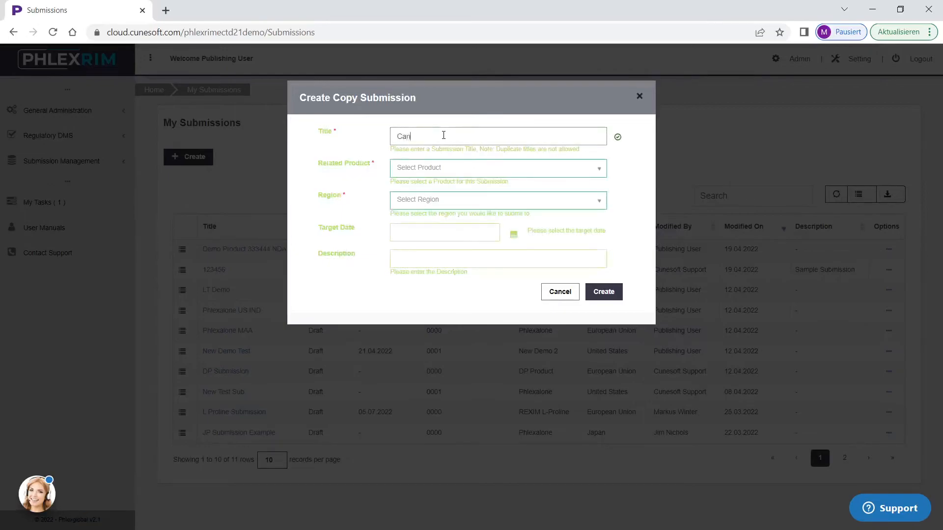
type("ada Demo Product 333444")
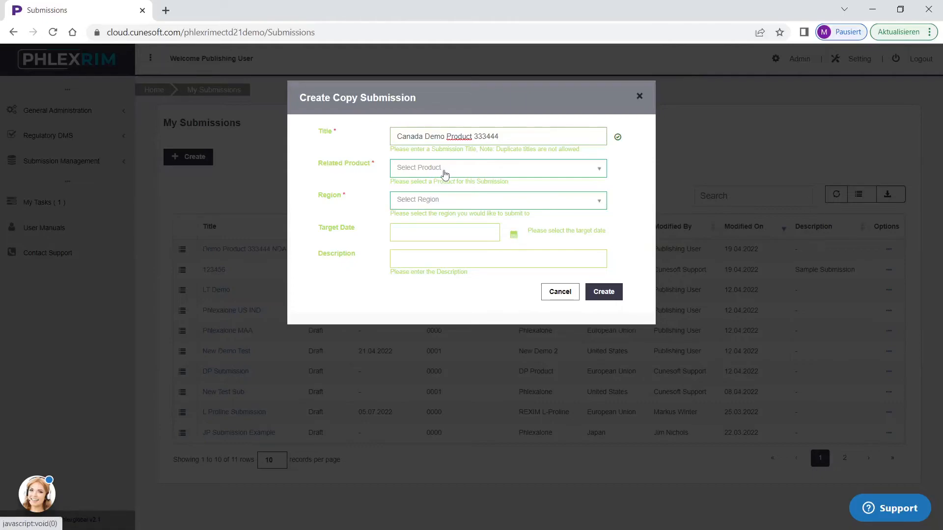
Step: Assign the copy to Demo Product and region Canada with target date 25.04.2022, and create it
left_click(445, 172)
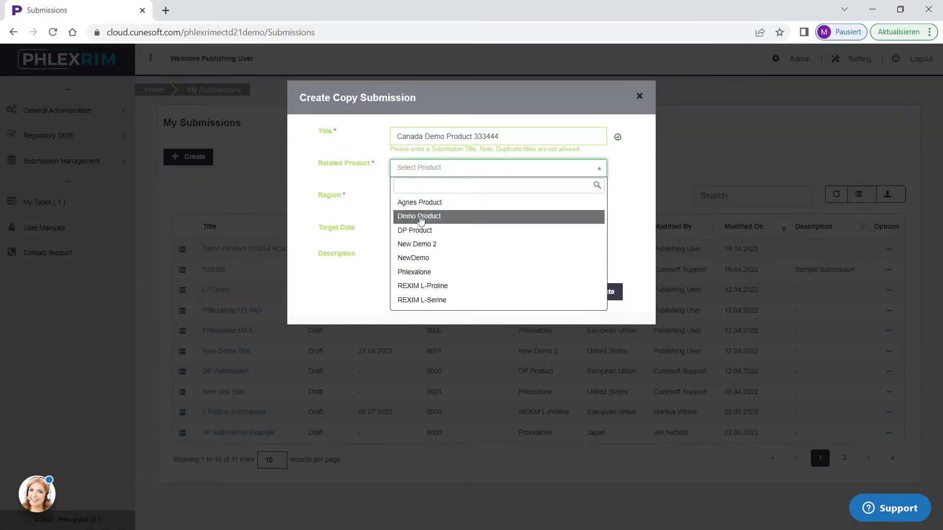
left_click(421, 218)
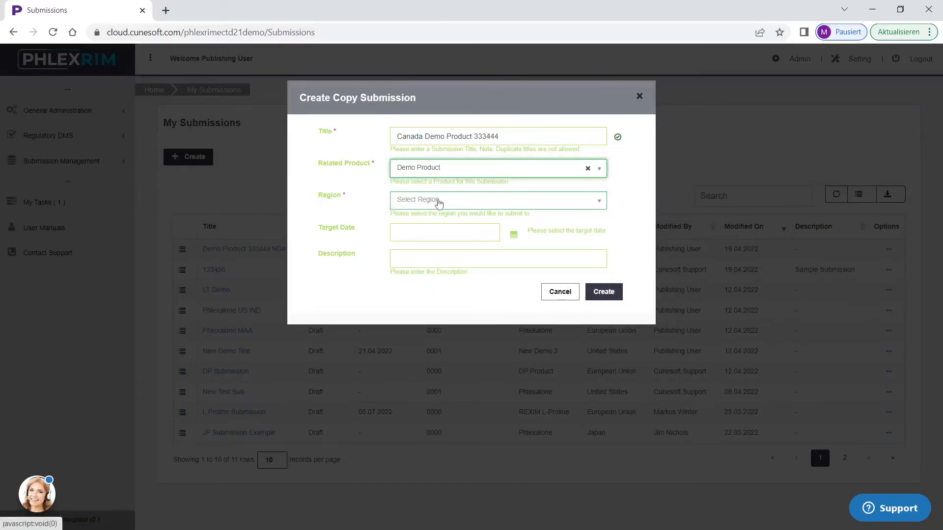
left_click(439, 203)
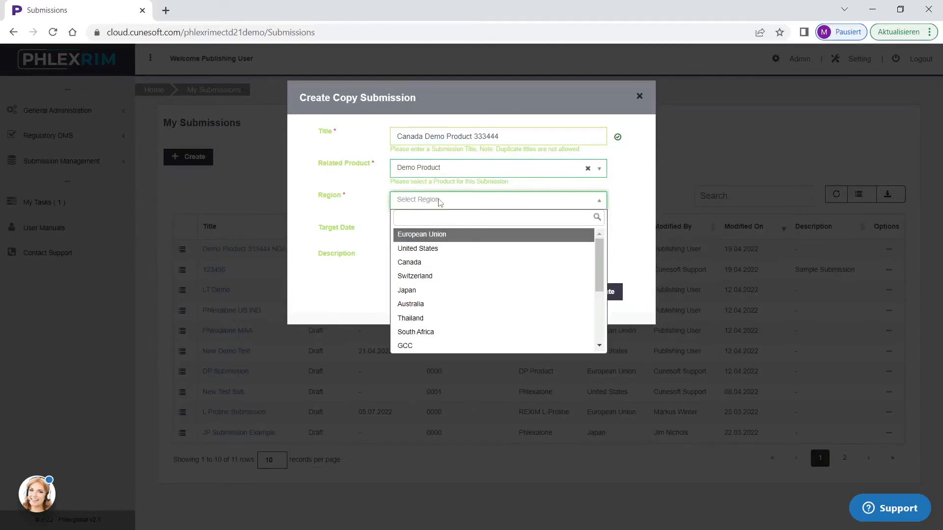
left_click(415, 265)
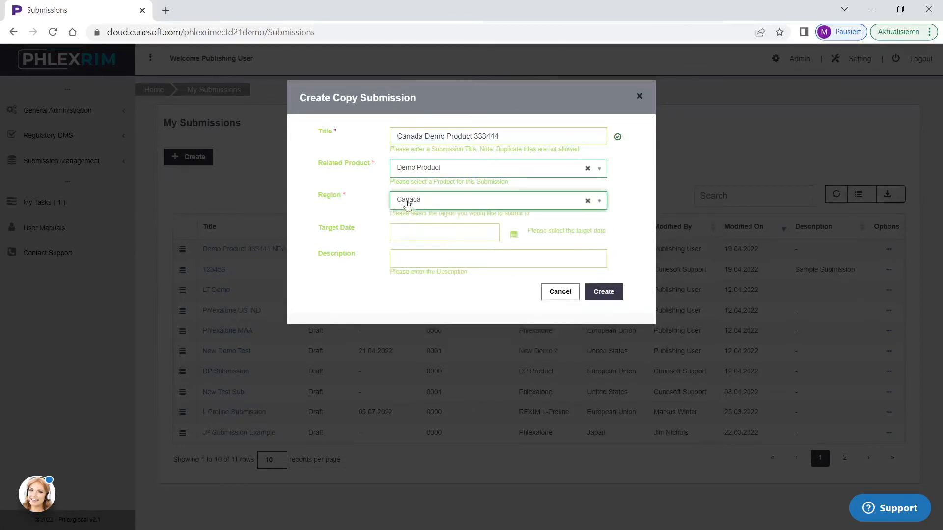
left_click(514, 236)
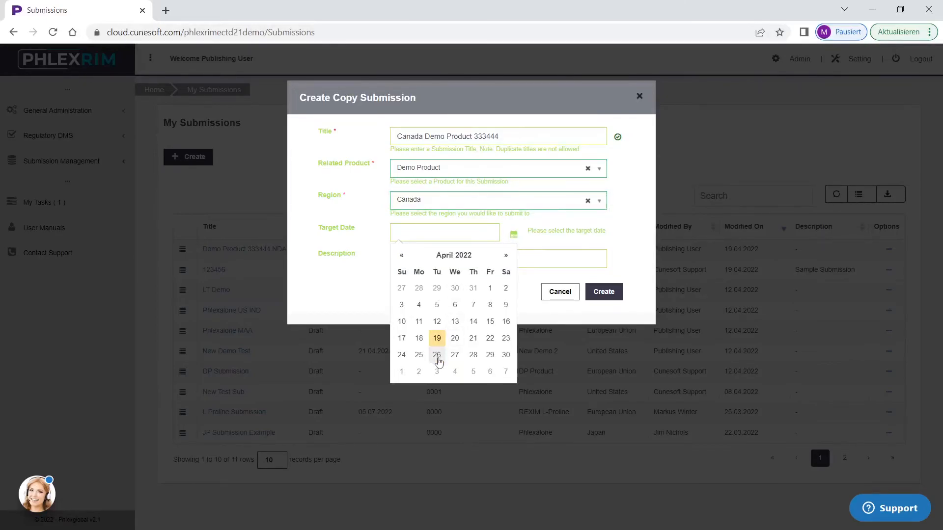
left_click(418, 356)
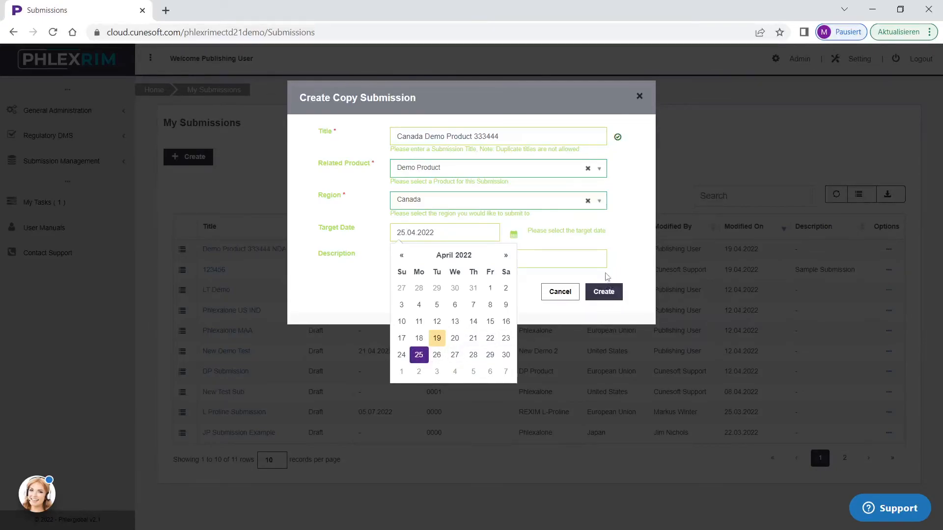
left_click(604, 293)
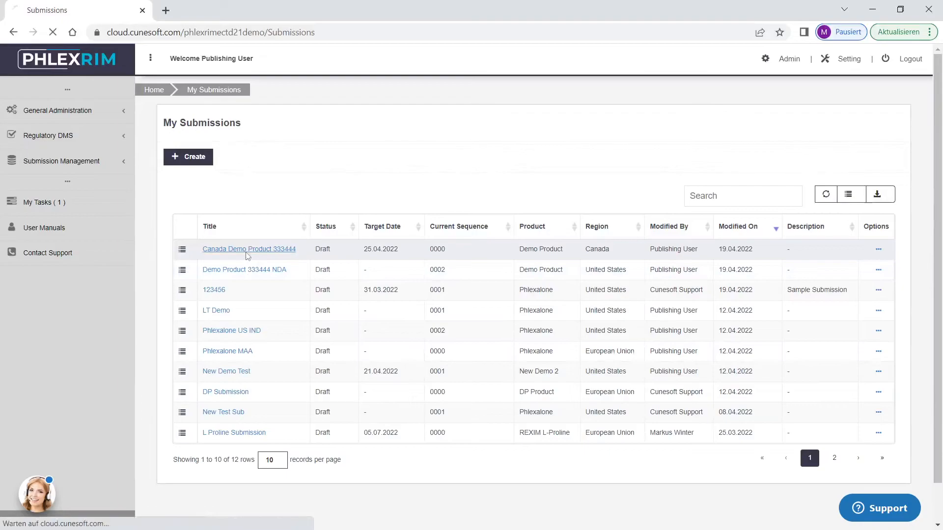
Step: Open the Canada Demo Product 333444 submission, collapse module 1 to check the documents carried over in module 2, and save the submission
left_click(246, 252)
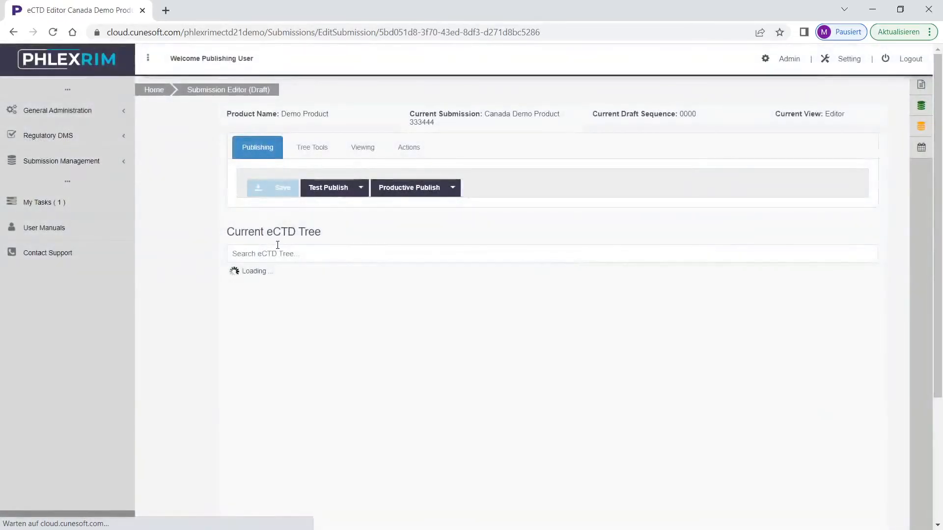
scroll(285, 248, "down", 4)
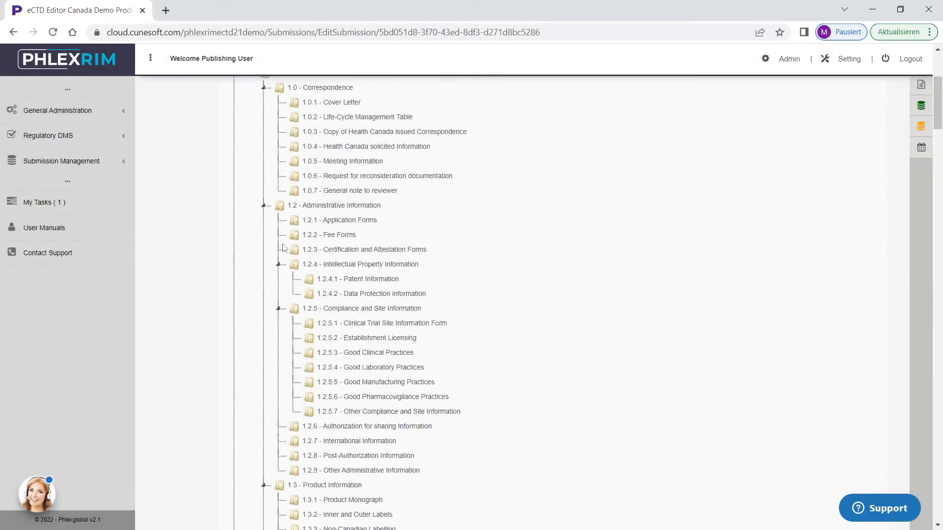
scroll(392, 235, "up", 4)
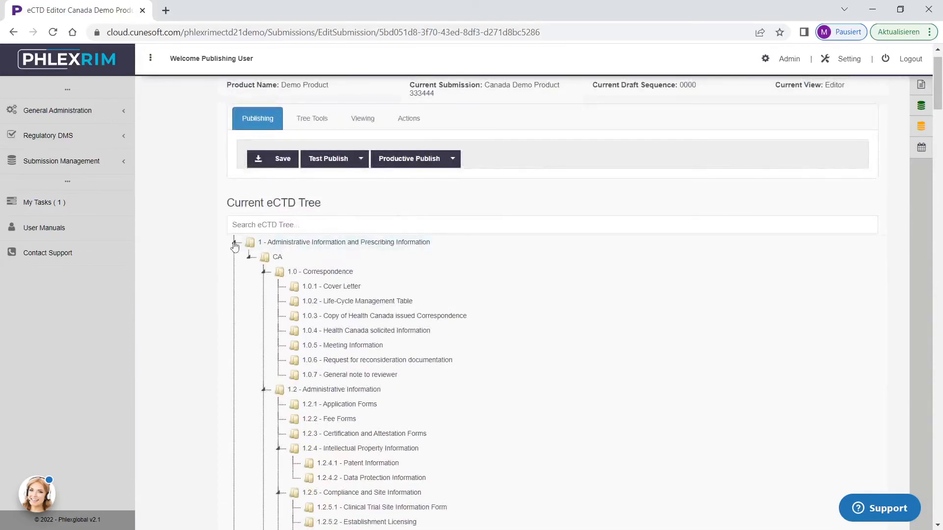
left_click(234, 244)
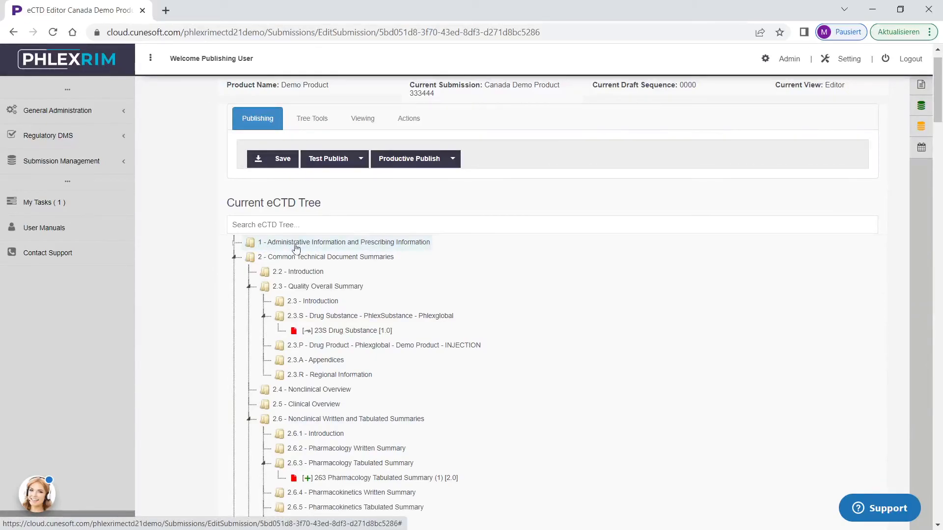
scroll(351, 273, "down", 1)
scroll(352, 272, "down", 2)
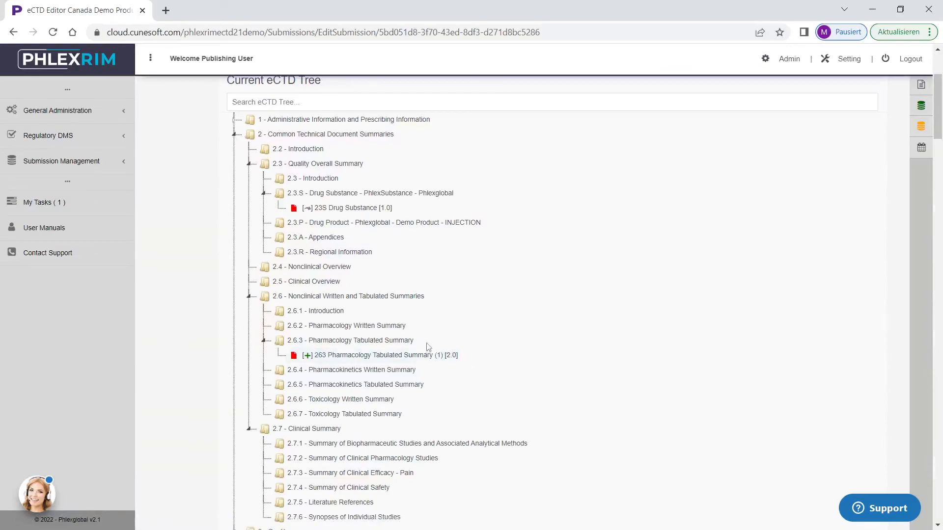
scroll(406, 341, "up", 3)
left_click(270, 193)
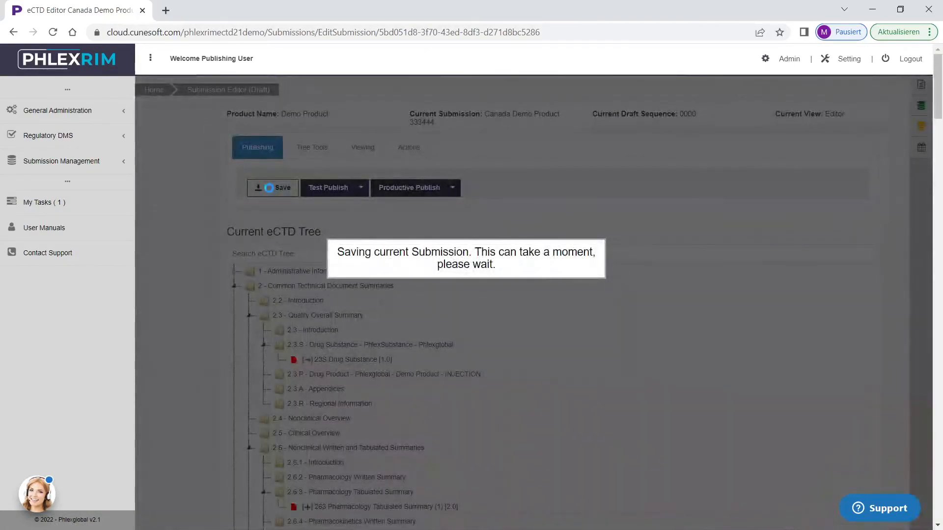